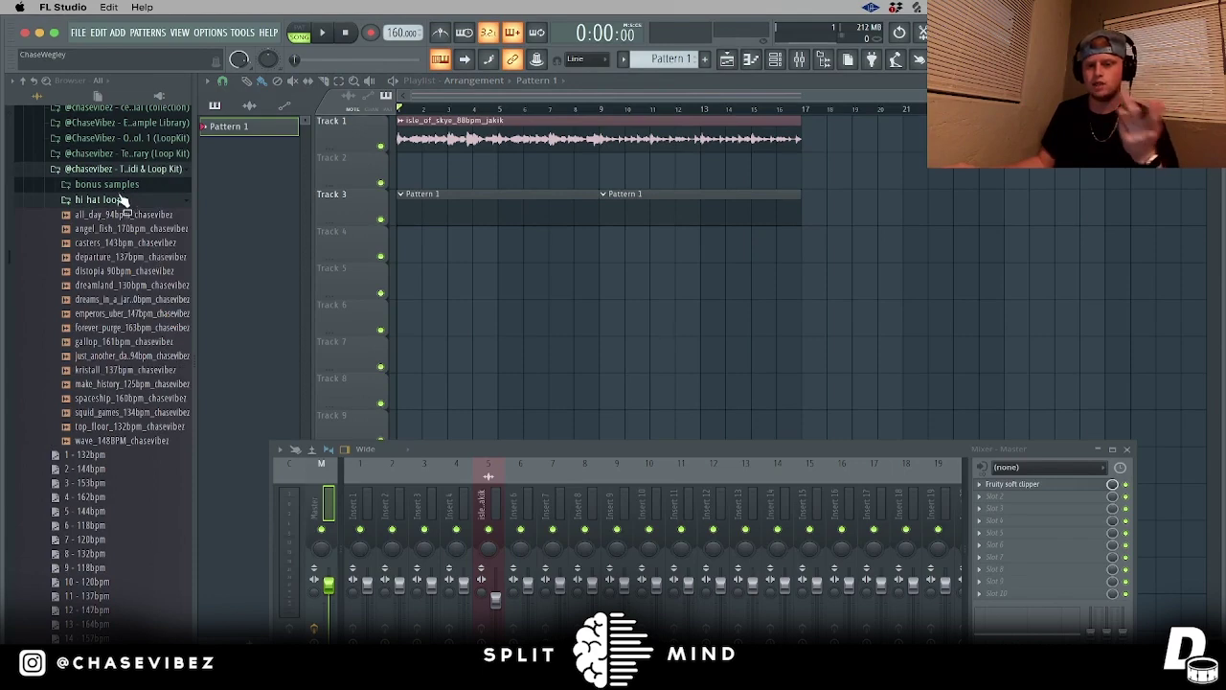
# Step: Browse the MIDI & loop kit folder down to the numbered MIDI files, collapsing the audio loops above them
pyautogui.click(122, 188)
pyautogui.click(126, 189)
pyautogui.scroll(-5, 144, 327)
pyautogui.scroll(-1, 148, 332)
pyautogui.scroll(10, 132, 446)
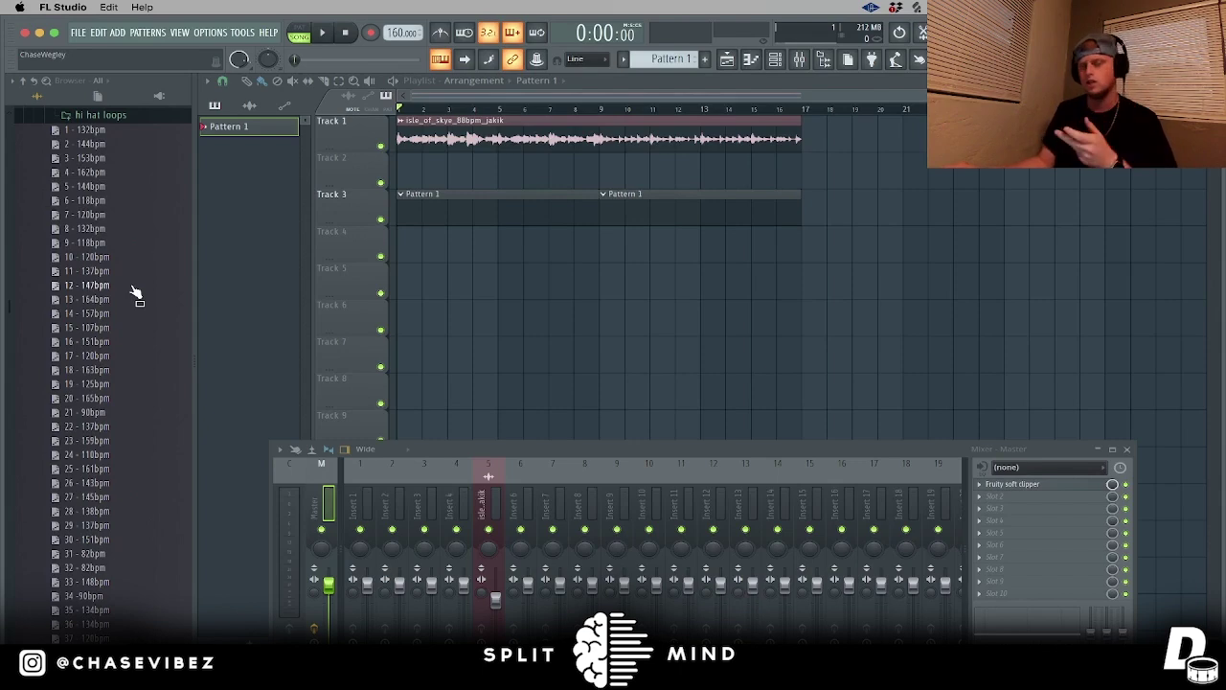
# Step: Audition the [Rim] Jungle sample in the channel rack and play the arrangement from the start to hear the melody loop
pyautogui.press('F6')
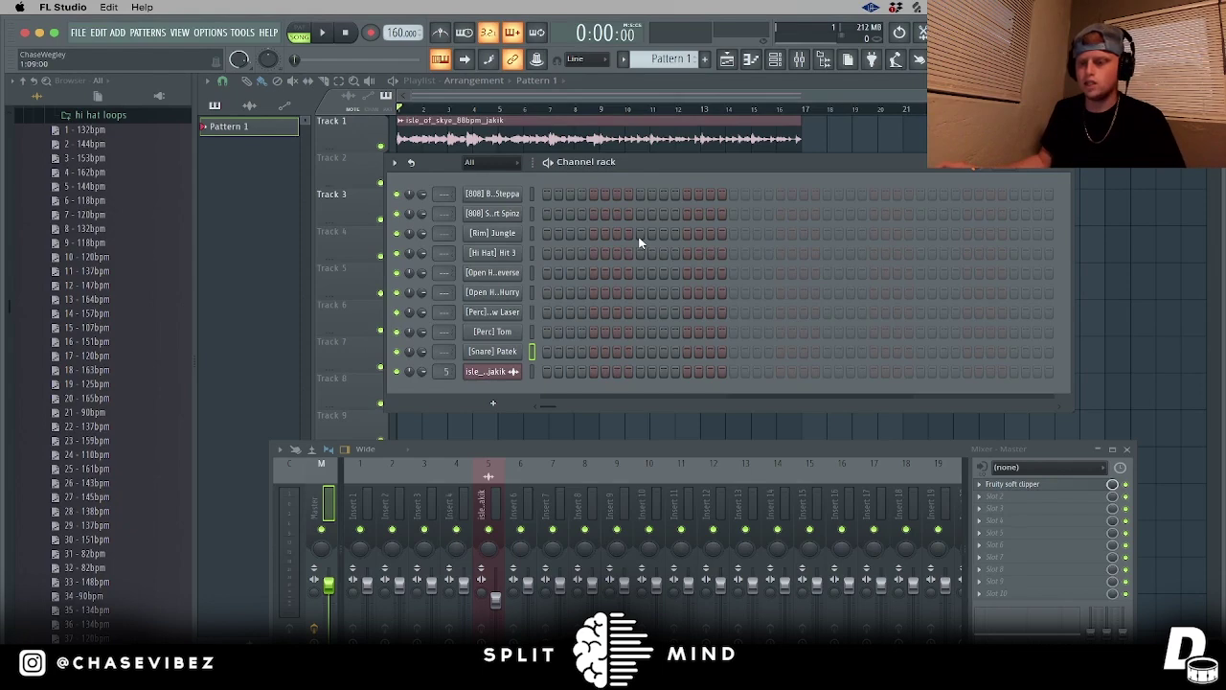
pyautogui.click(519, 237)
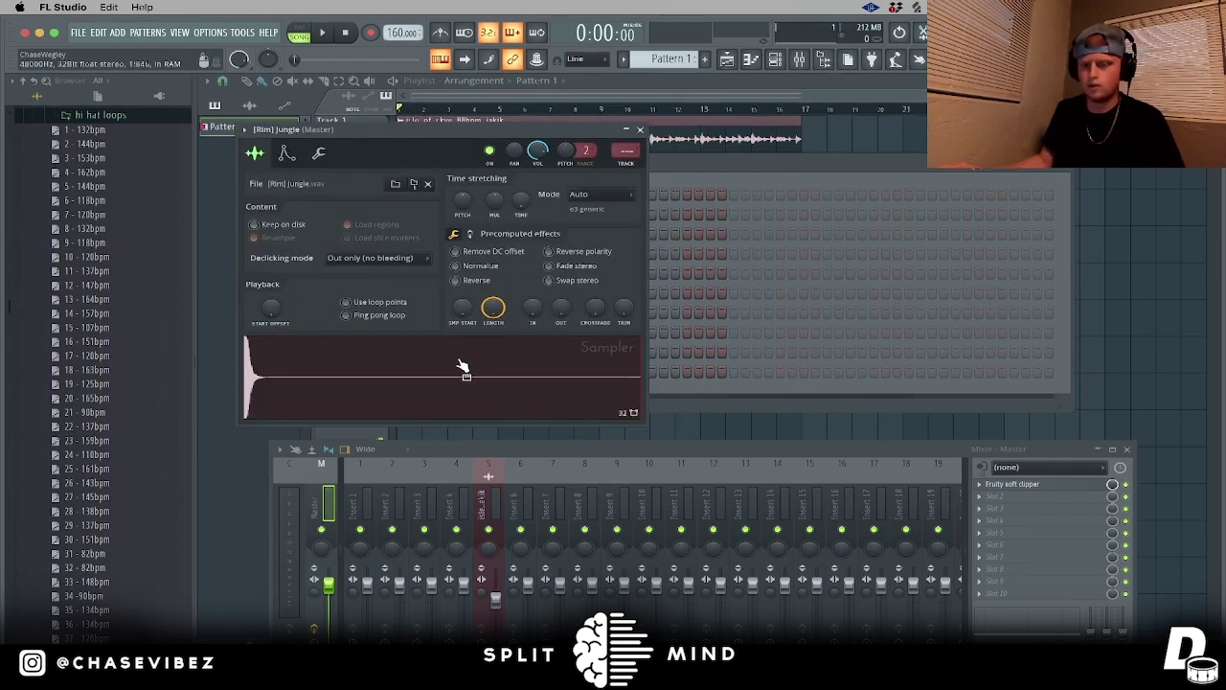
pyautogui.click(640, 129)
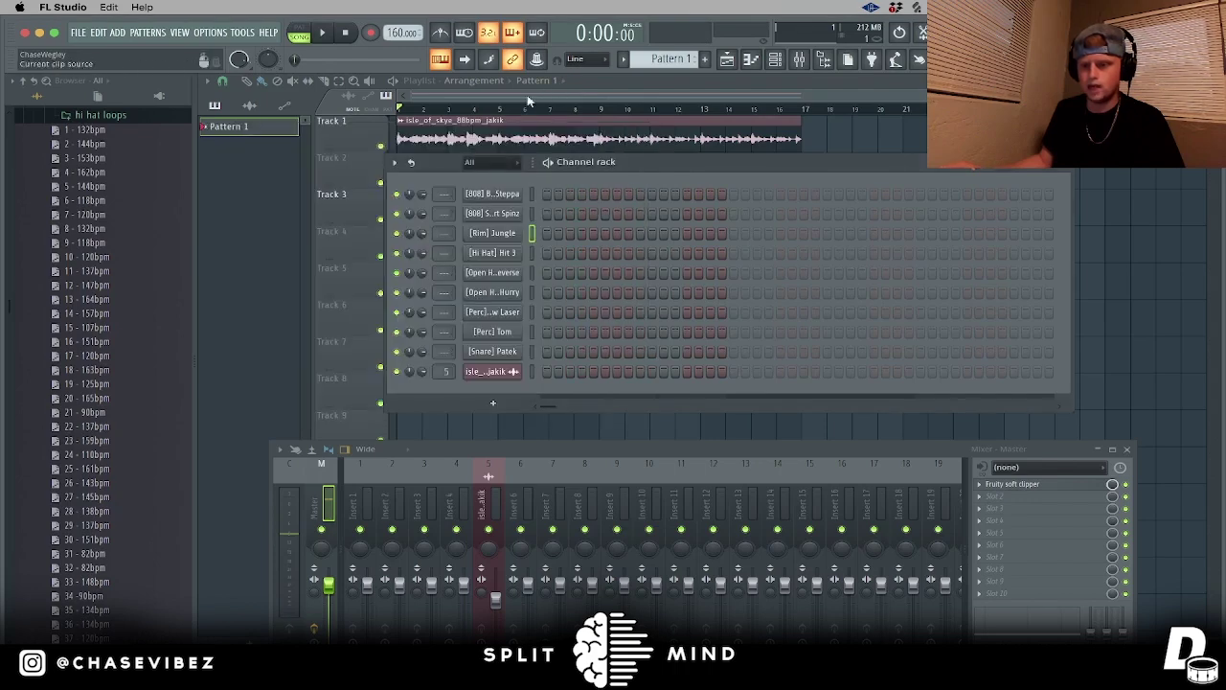
pyautogui.click(487, 106)
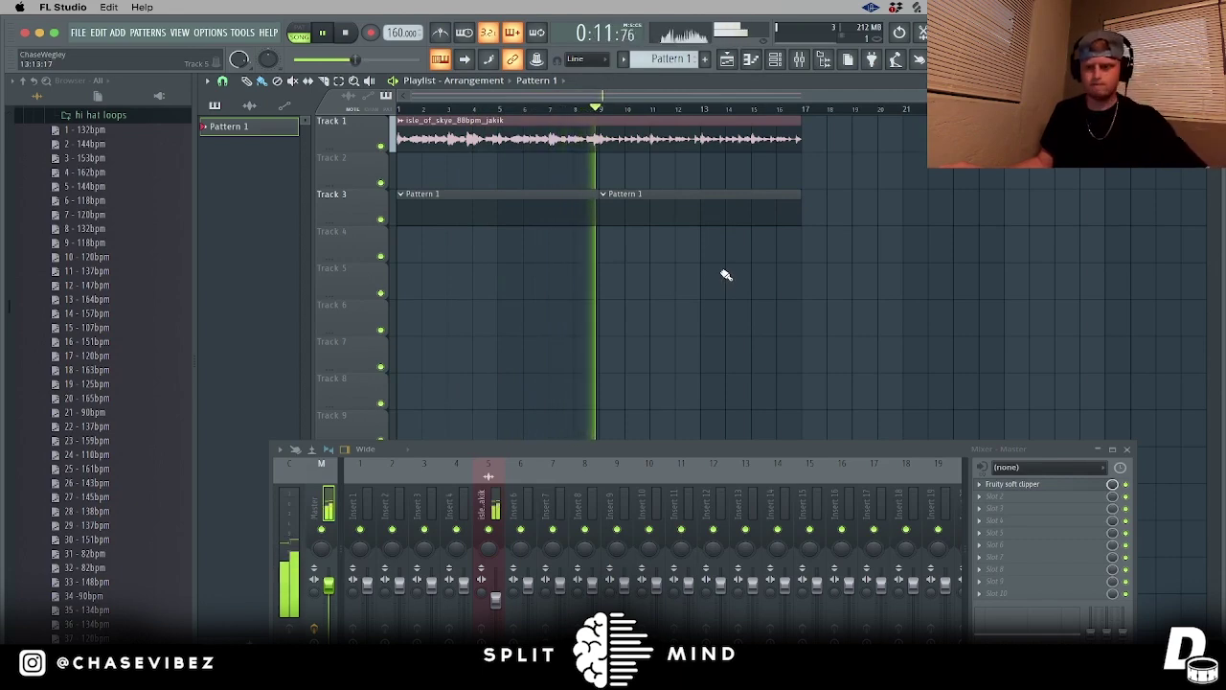
pyautogui.press('space')
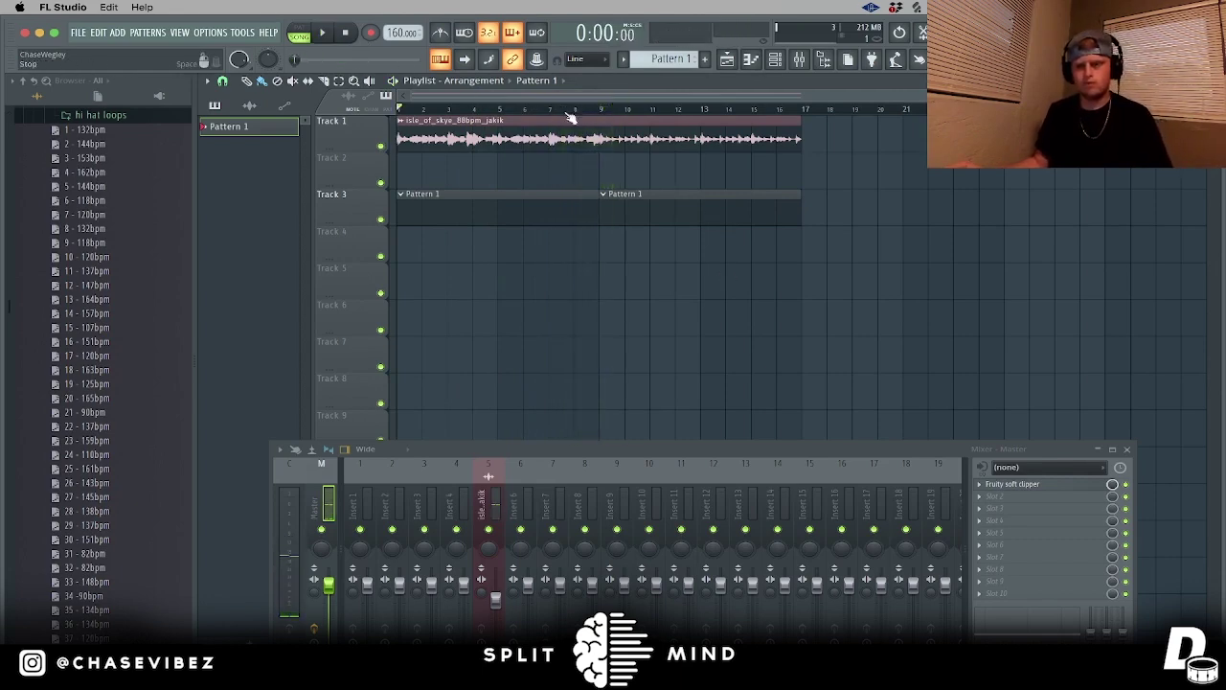
# Step: Place a [Rim] Jungle note on beat 3 of bar 1 in the piano roll and repeat it in each bar through bar 4
pyautogui.click(778, 59)
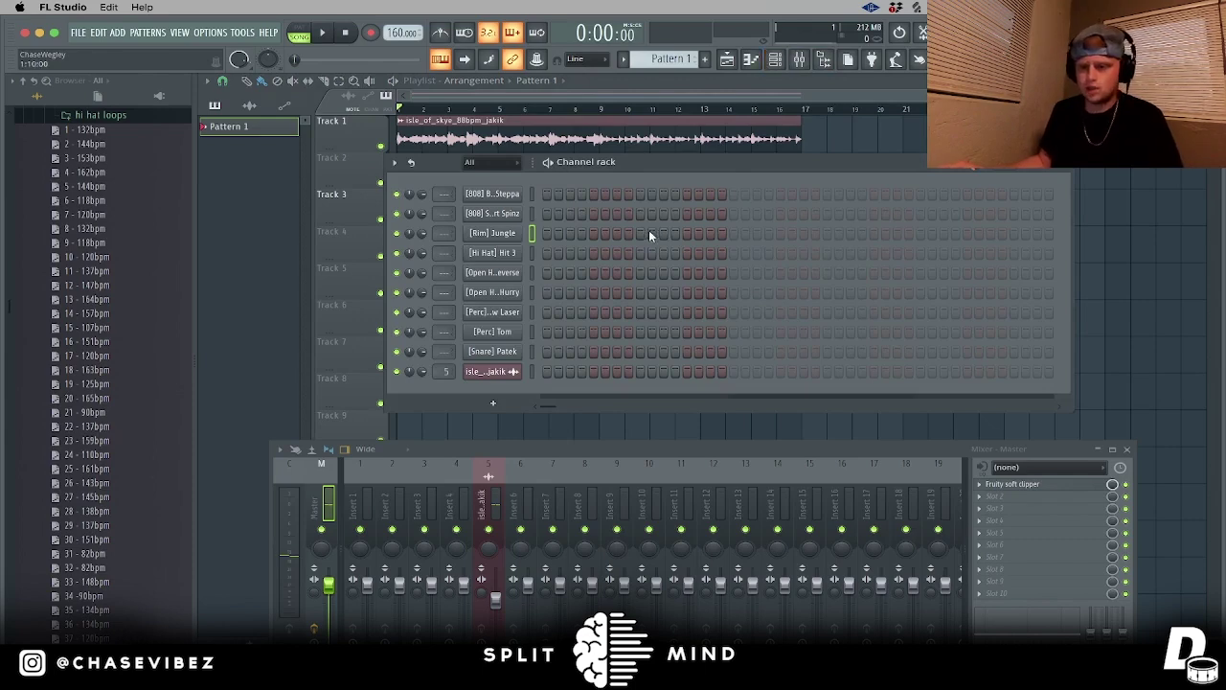
pyautogui.rightClick(492, 232)
pyautogui.click(541, 230)
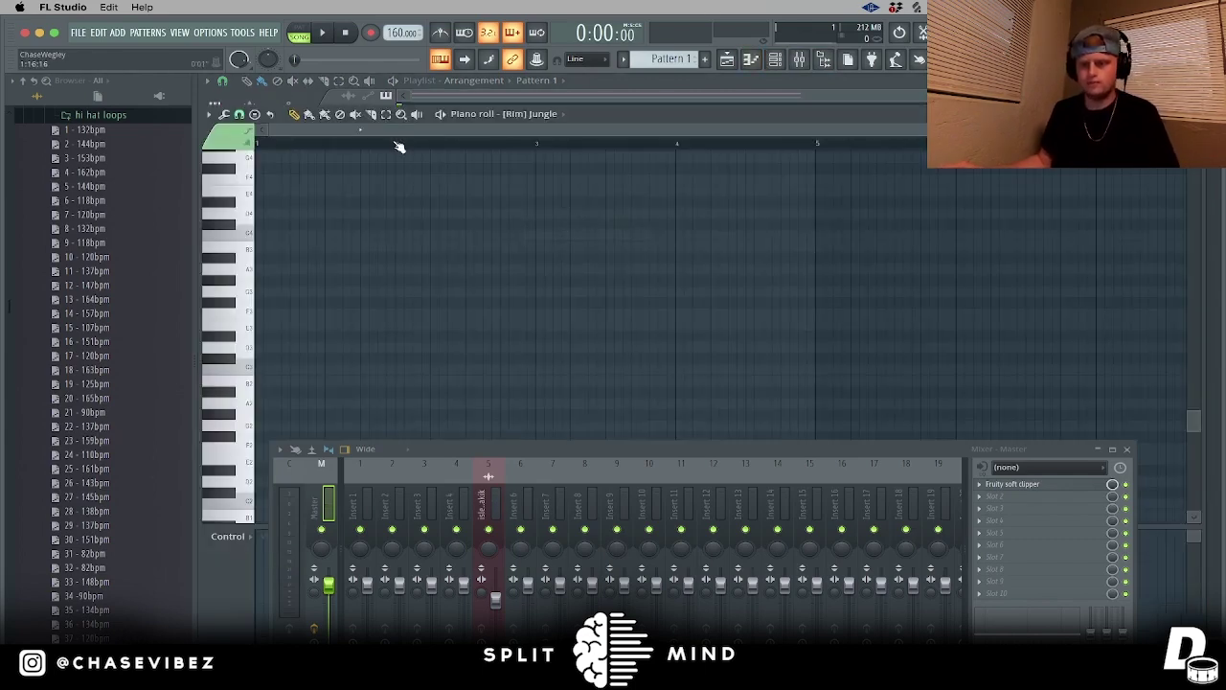
pyautogui.moveTo(398, 146); pyautogui.dragTo(257, 143)
pyautogui.click(1126, 449)
pyautogui.press('super+b')
pyautogui.press('super+b')
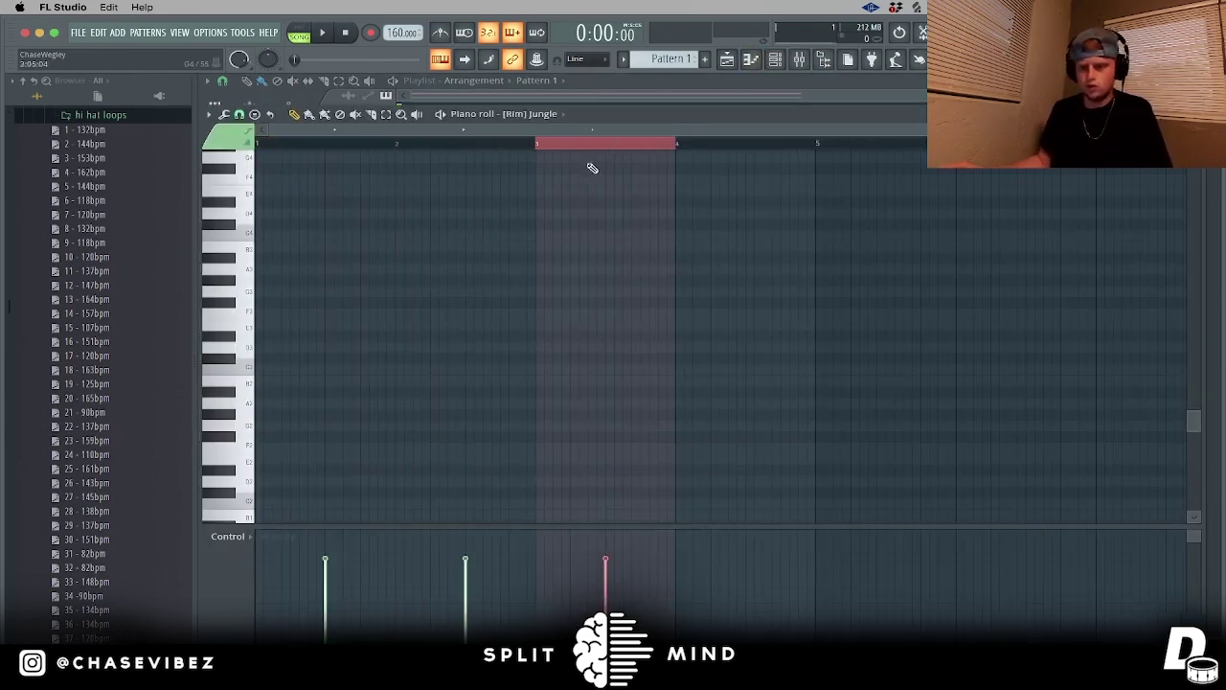
pyautogui.scroll(-2, 716, 257)
pyautogui.scroll(6, 717, 255)
pyautogui.scroll(3, 717, 254)
pyautogui.hotkey('ctrl', 'b')
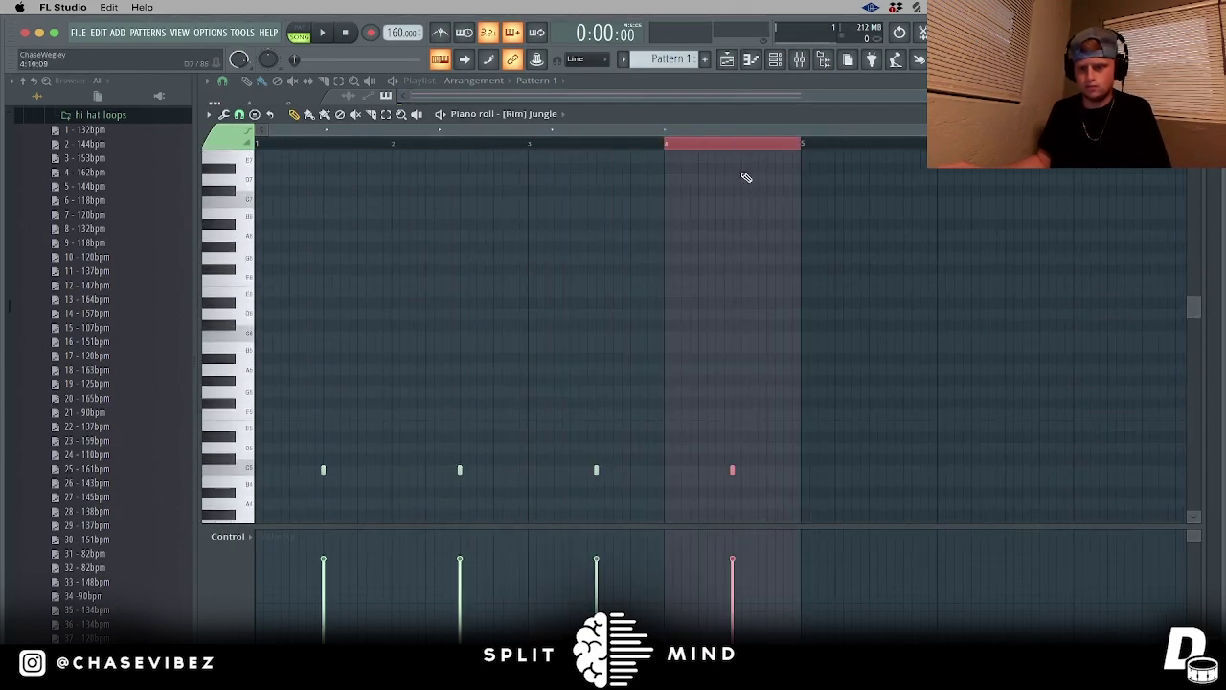
pyautogui.hotkey('ctrl', 'd')
# Step: Duplicate the four bars of rim notes so the [Rim] Jungle pattern fills bars 1 to 8
pyautogui.click(727, 60)
pyautogui.click(727, 59)
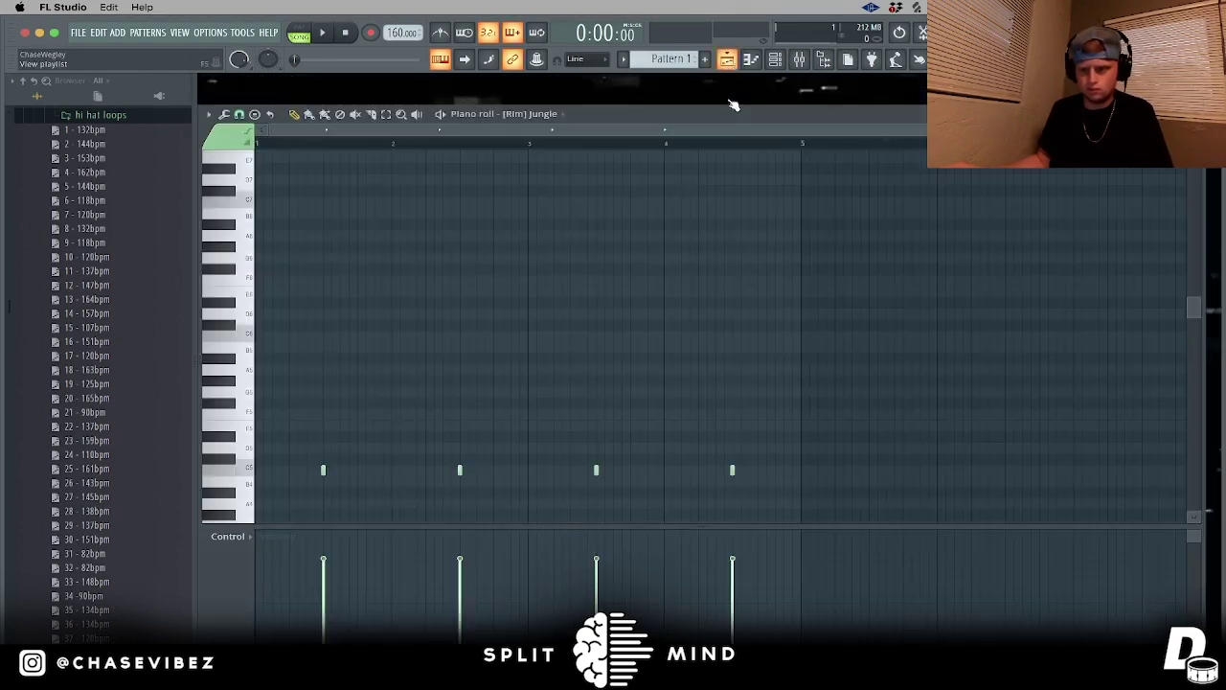
pyautogui.moveTo(804, 148); pyautogui.dragTo(257, 153)
pyautogui.press('super+b')
pyautogui.press('super+d')
pyautogui.scroll(-2, 716, 145)
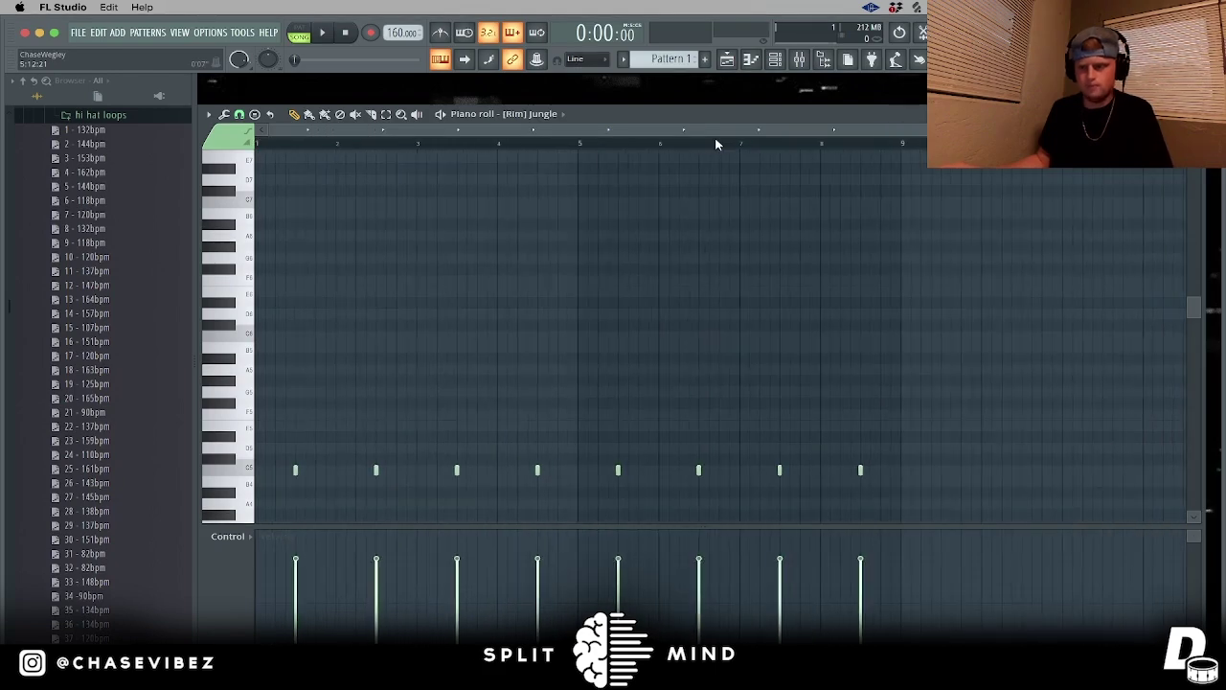
pyautogui.scroll(-1, 770, 201)
pyautogui.press('space')
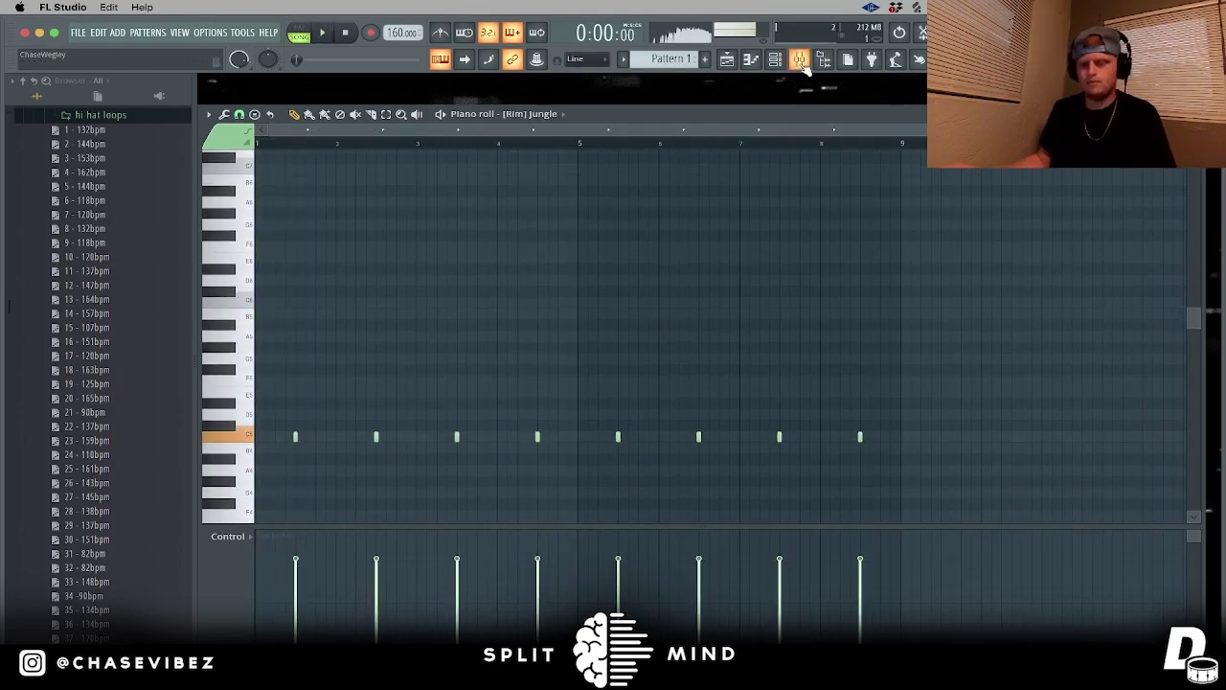
# Step: Route the [Rim] Jungle channel to mixer insert 11
pyautogui.press('F9')
pyautogui.moveTo(680, 442); pyautogui.dragTo(643, 332)
pyautogui.rightClick(647, 388)
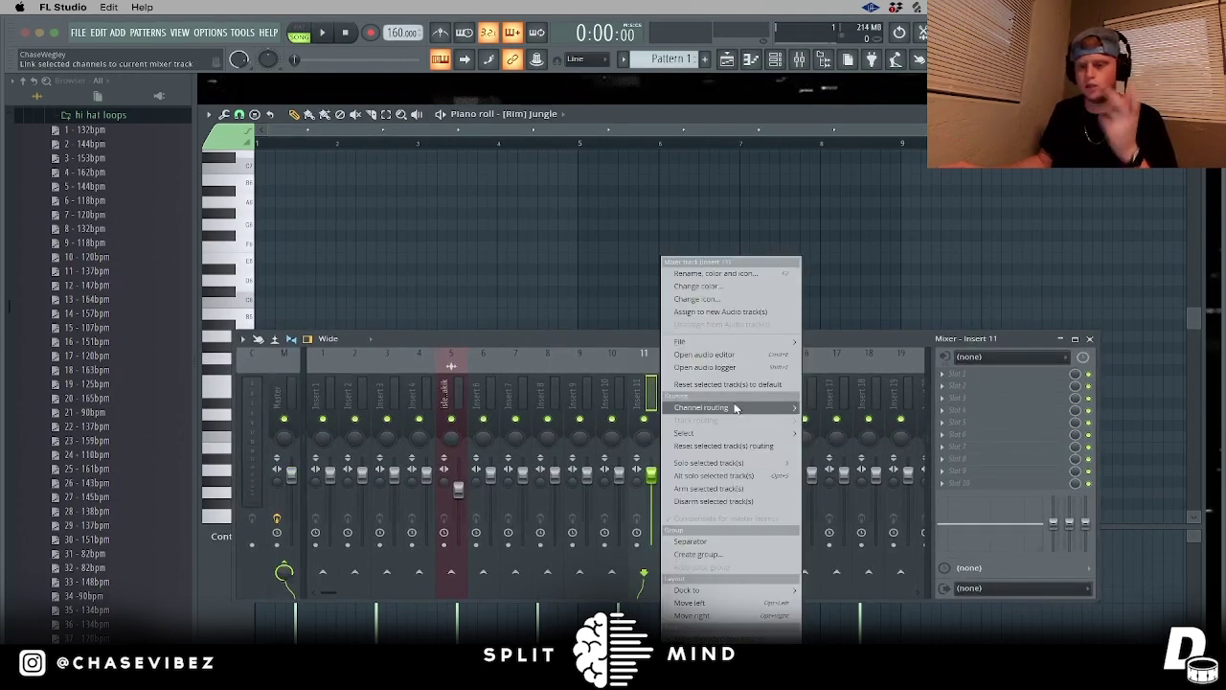
pyautogui.moveTo(733, 407)
pyautogui.click(847, 409)
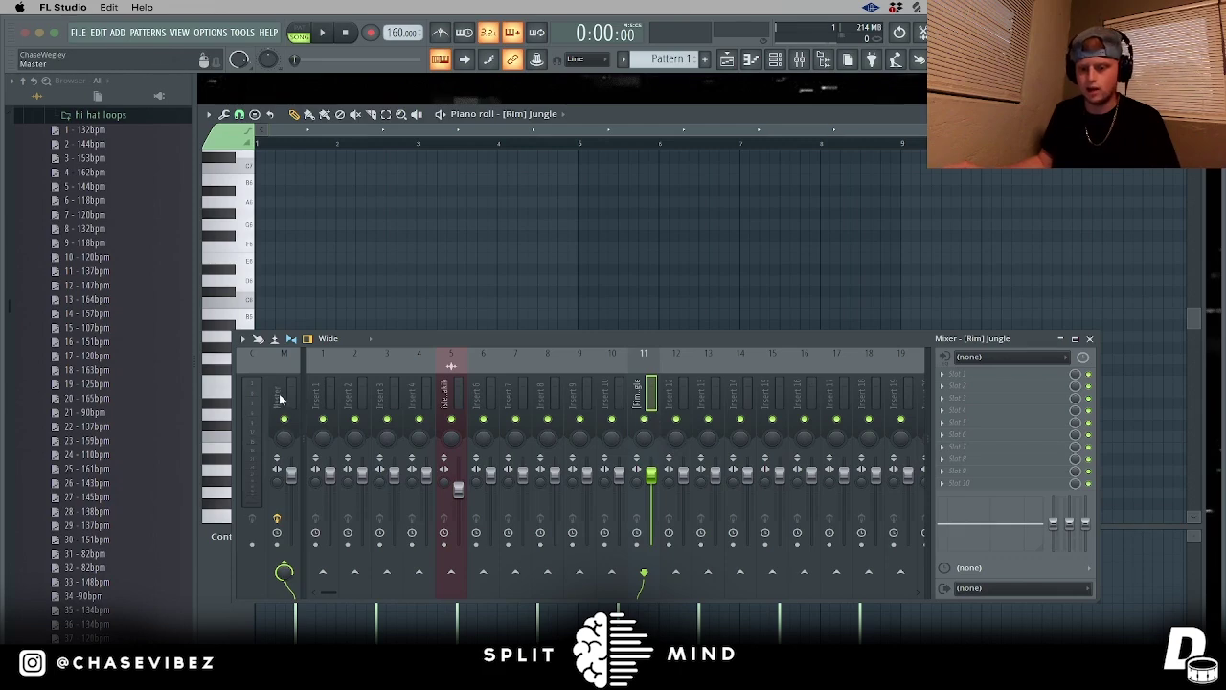
# Step: Play the beat, select all the rim notes, and lower the [Rim] Jungle mixer track's volume slightly
pyautogui.press('space')
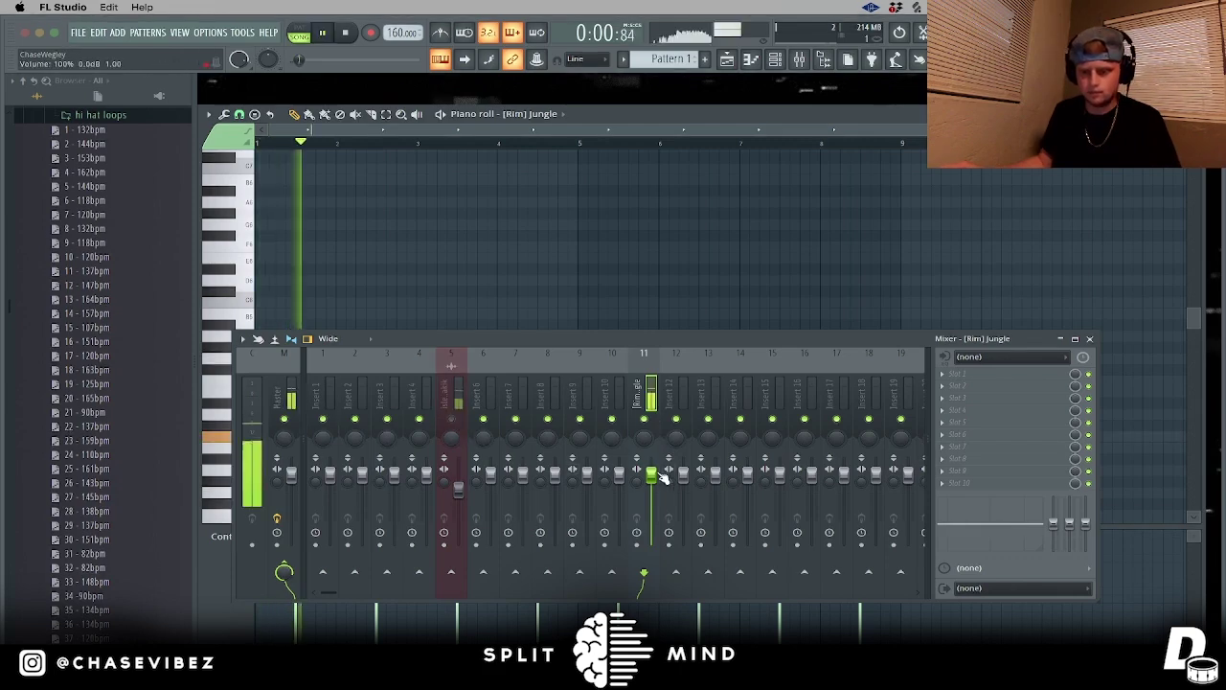
pyautogui.click(757, 61)
pyautogui.click(757, 61)
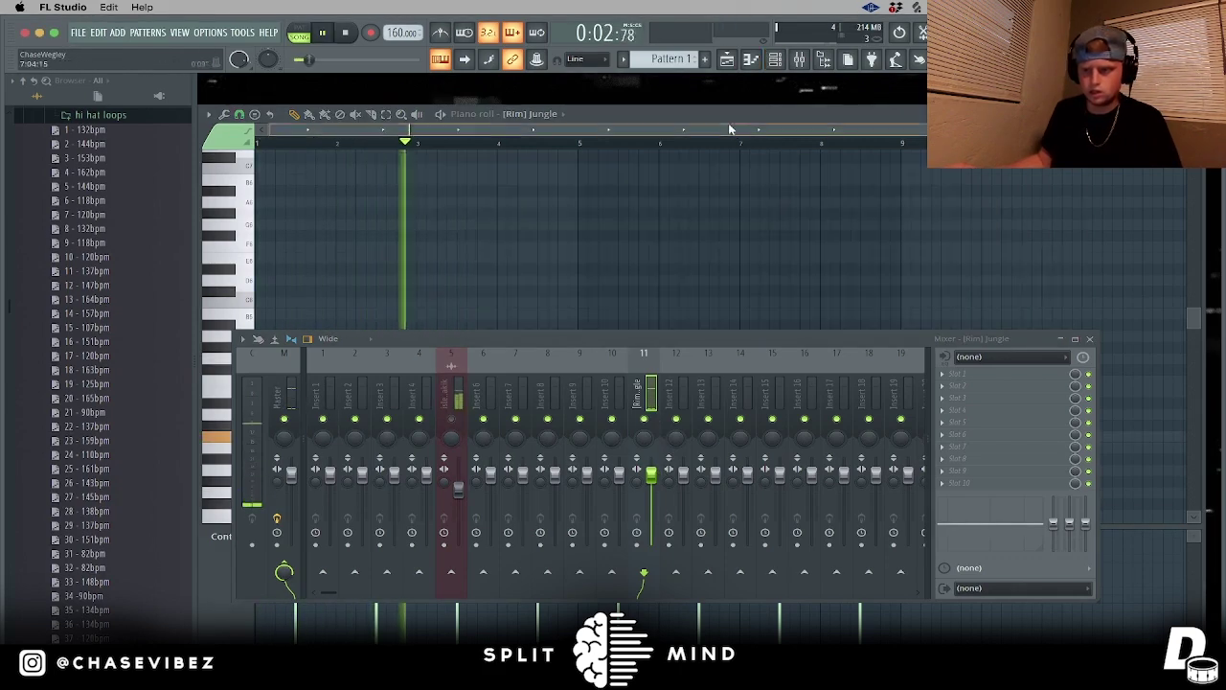
pyautogui.click(1090, 340)
pyautogui.moveTo(1051, 445); pyautogui.dragTo(6, 362)
pyautogui.click(799, 60)
pyautogui.moveTo(651, 473); pyautogui.dragTo(651, 482)
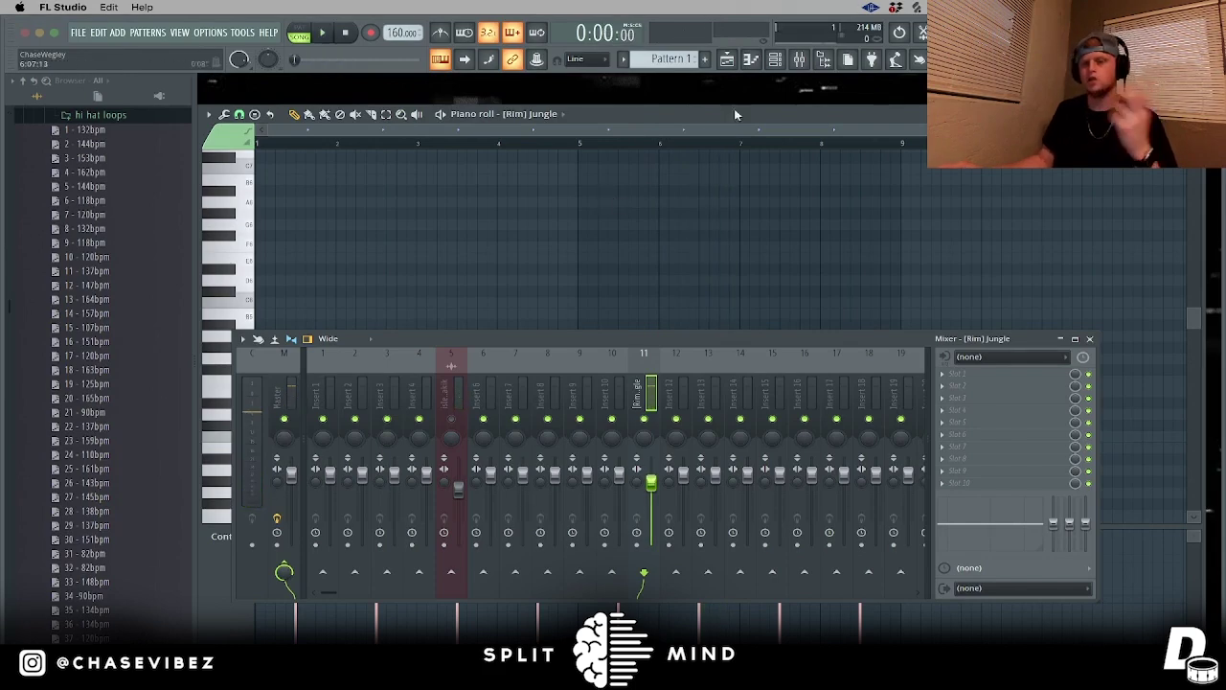
# Step: Play the arrangement and rearrange the windows so the mixer sits below the channel rack, clear of its channels
pyautogui.click(1075, 338)
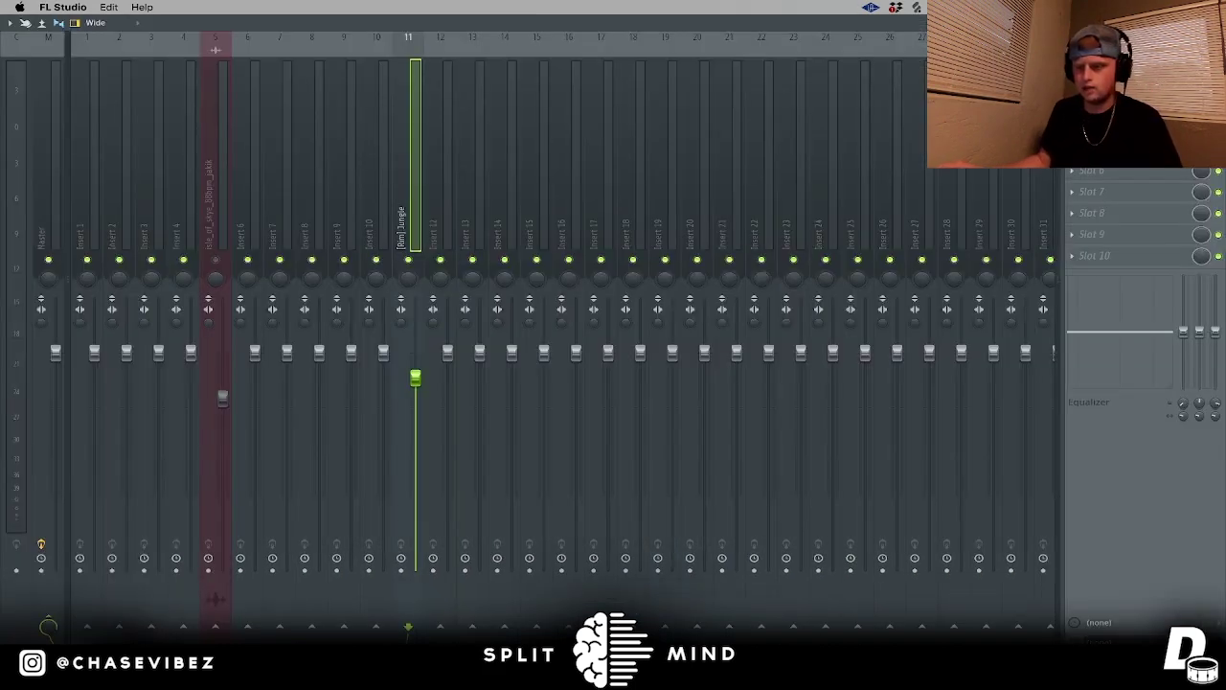
pyautogui.press('space')
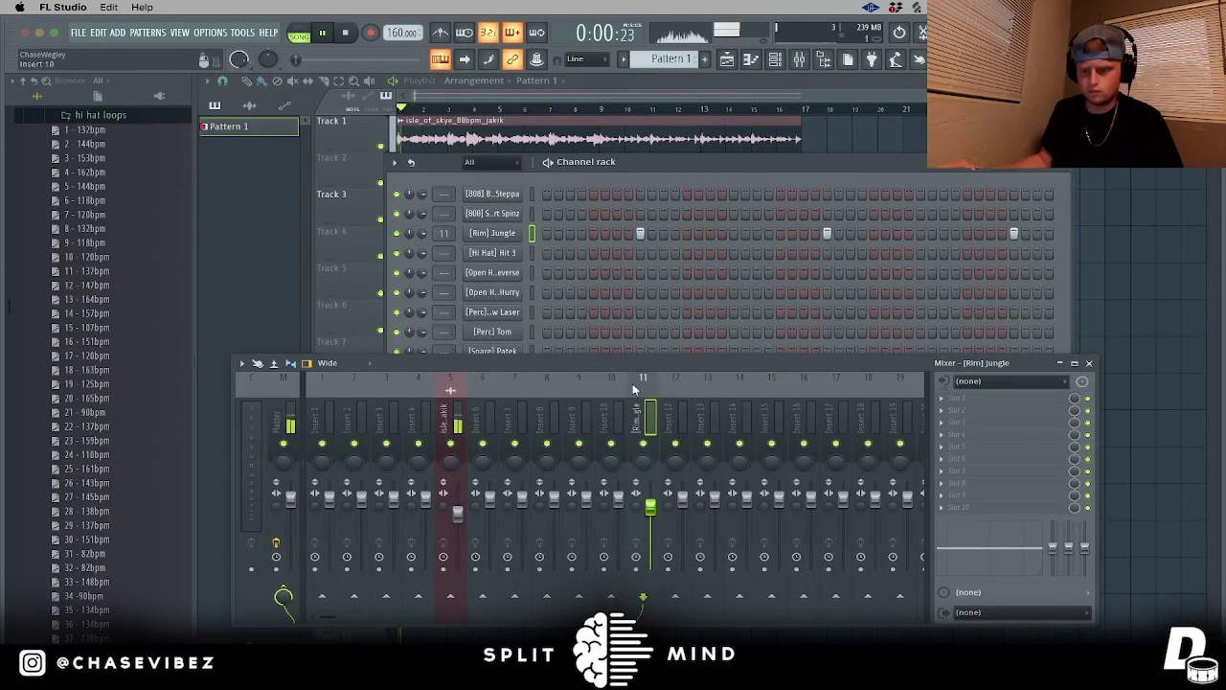
pyautogui.moveTo(678, 360); pyautogui.dragTo(673, 418)
pyautogui.moveTo(702, 166); pyautogui.dragTo(630, 161)
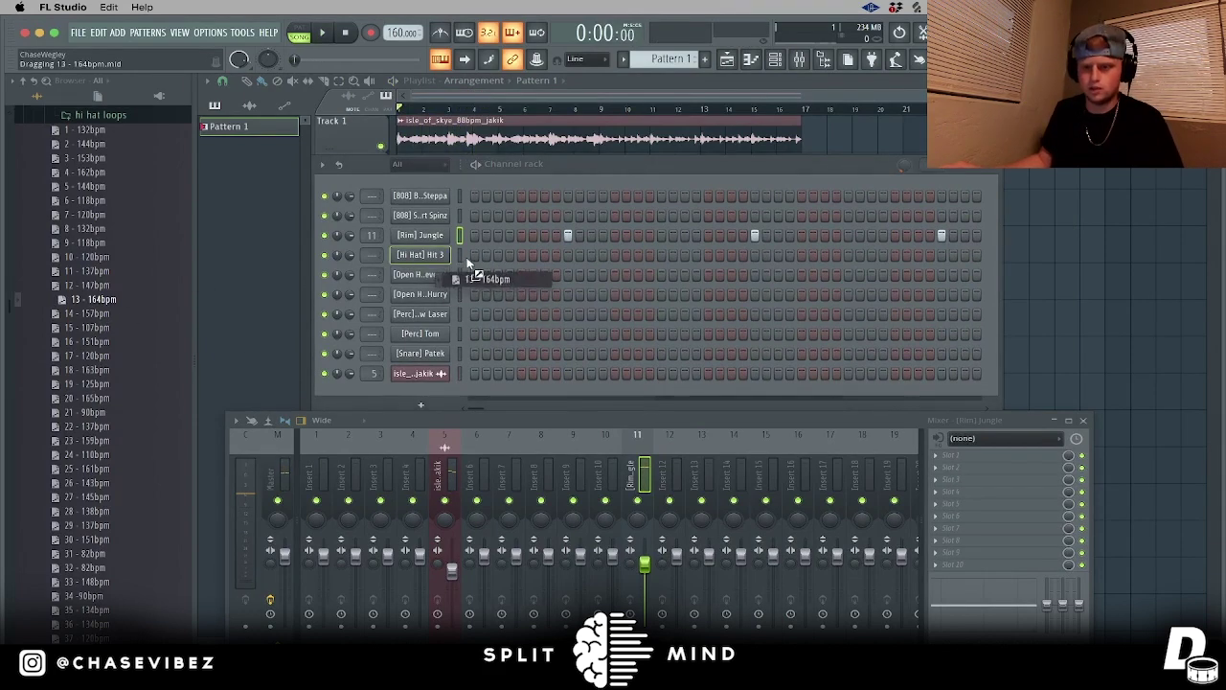
# Step: Load the 13 - 164bpm MIDI file onto [Hi Hat] Hit 3 and play it with its piano roll open and the mixer closed
pyautogui.moveTo(425, 260); pyautogui.dragTo(425, 259)
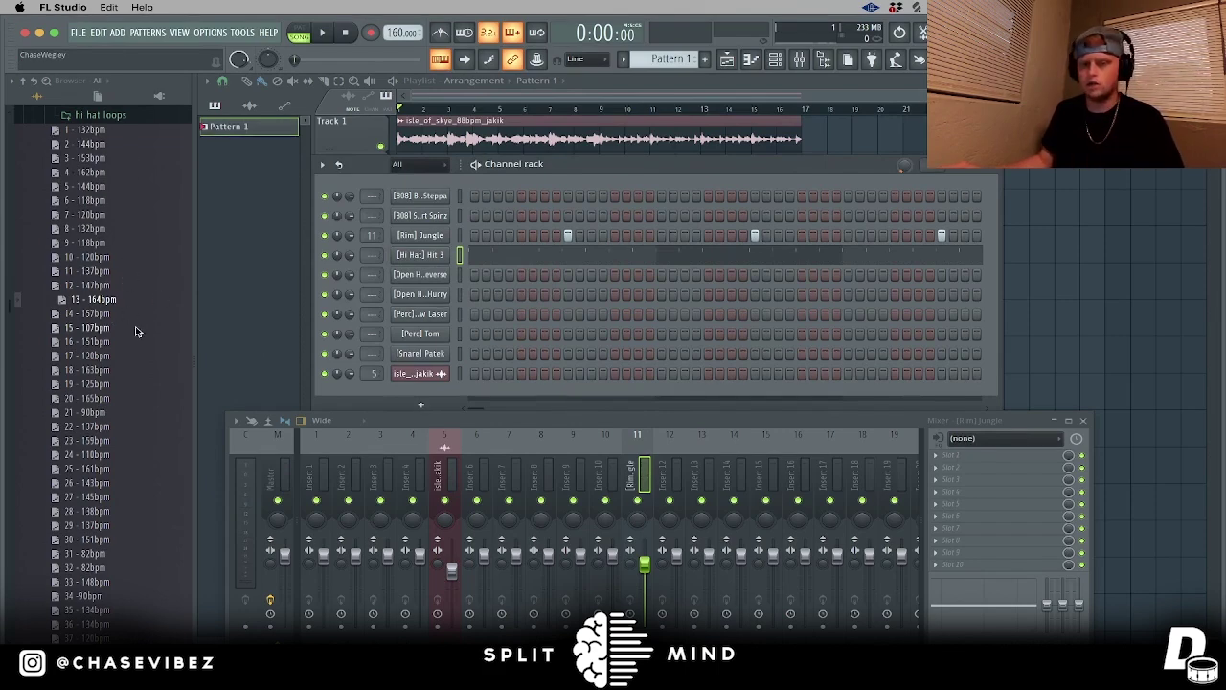
pyautogui.click(473, 261)
pyautogui.press('space')
pyautogui.scroll(-5, 561, 293)
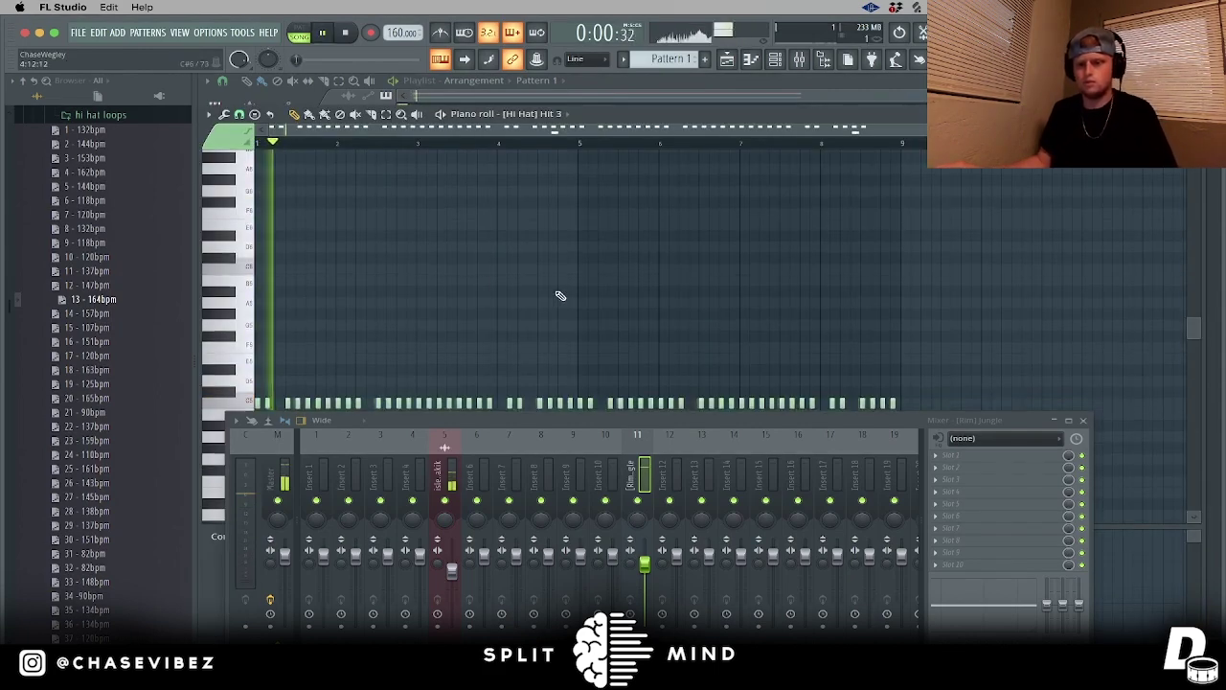
pyautogui.scroll(2, 562, 293)
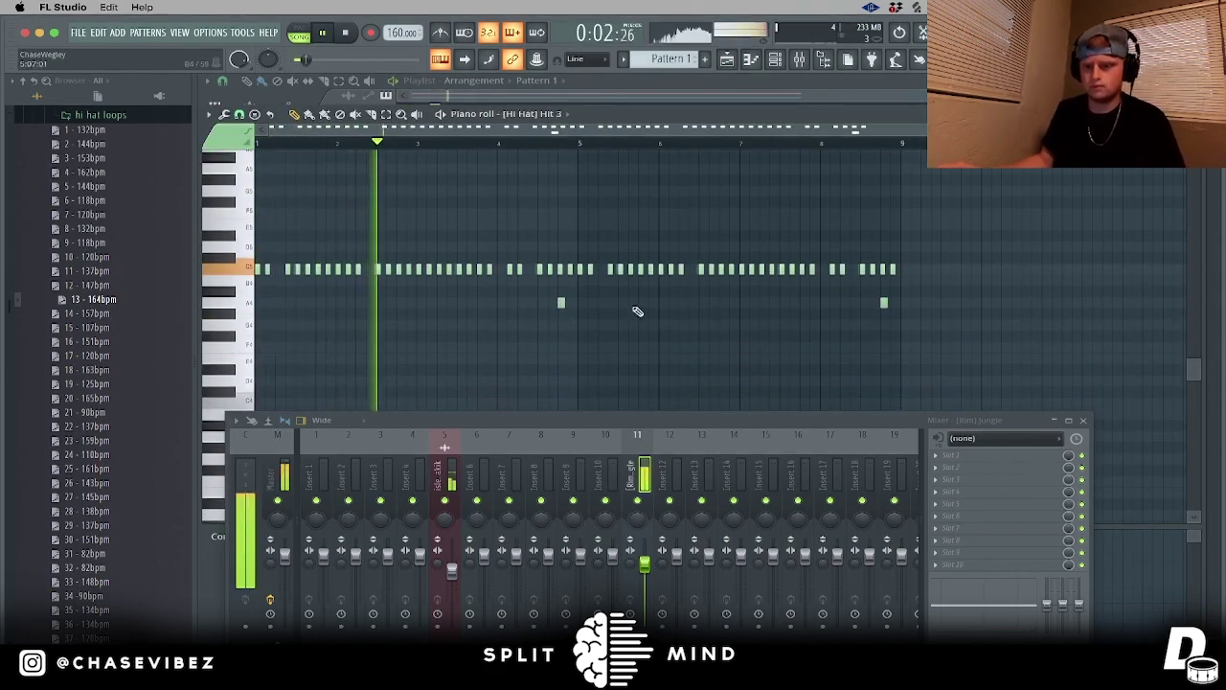
pyautogui.click(1084, 422)
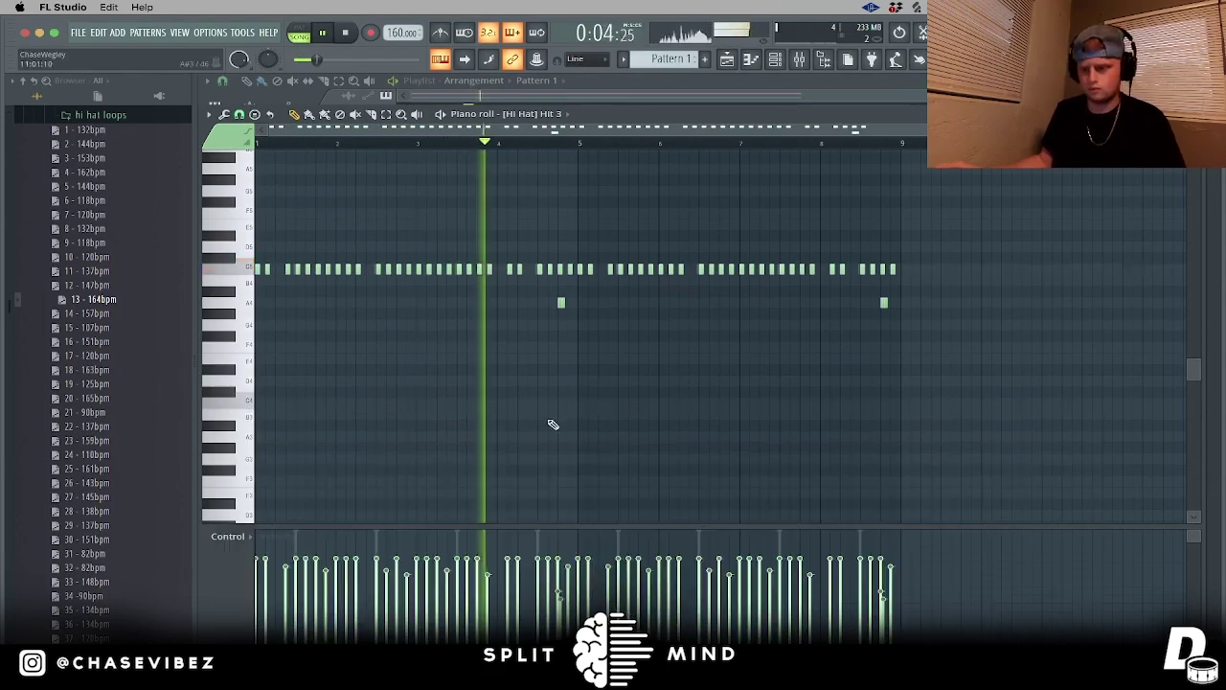
# Step: Try the 16 - 151bpm, 18 - 163bpm and 20 - 165bpm MIDI files on the hi-hat while the beat plays
pyautogui.moveTo(121, 343); pyautogui.dragTo(426, 291)
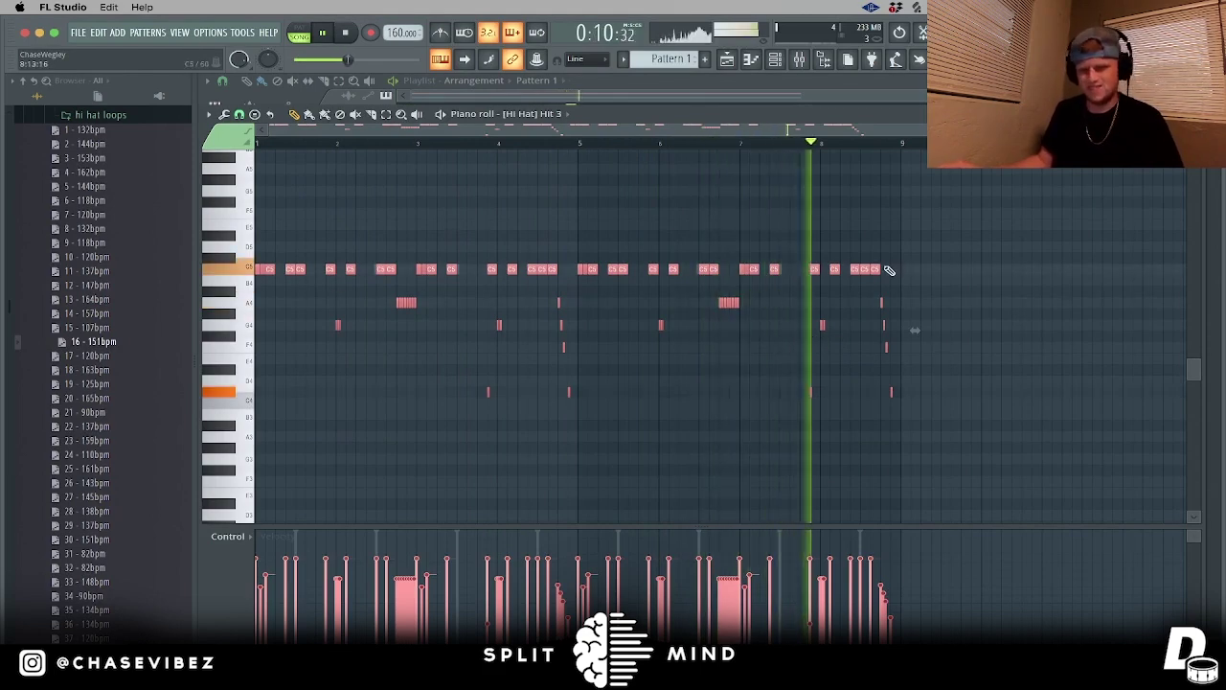
pyautogui.moveTo(122, 383); pyautogui.dragTo(504, 320)
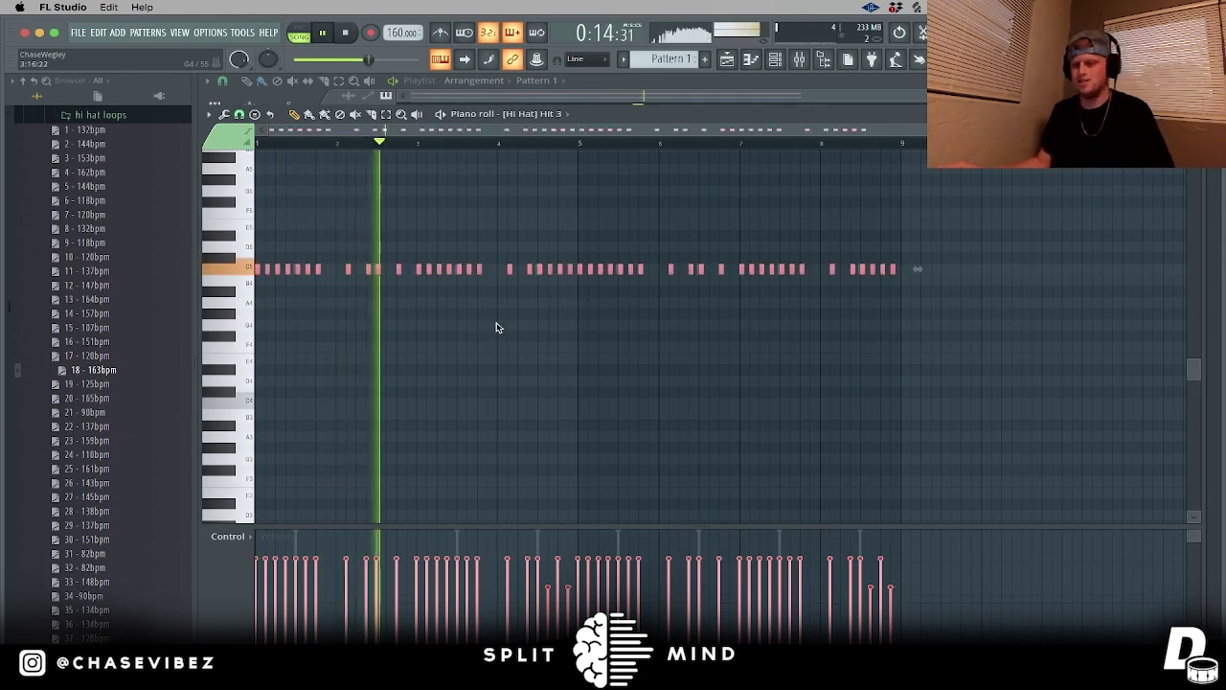
pyautogui.moveTo(93, 397); pyautogui.dragTo(485, 315)
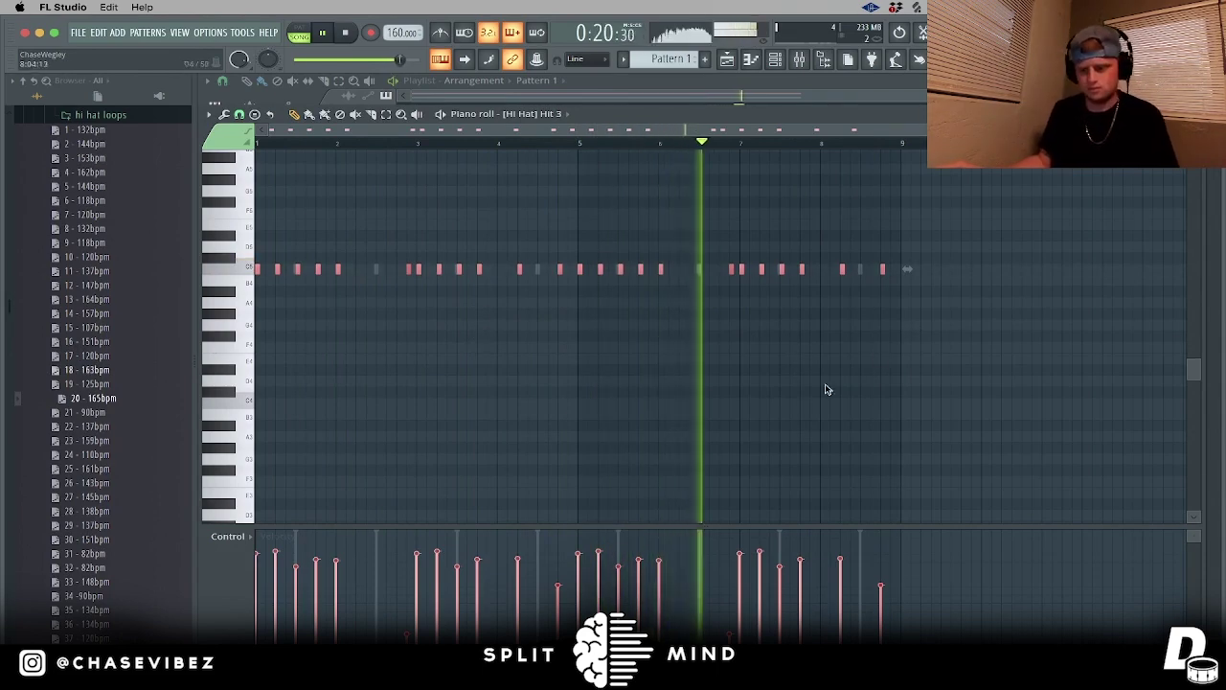
pyautogui.press('space')
pyautogui.click(413, 280)
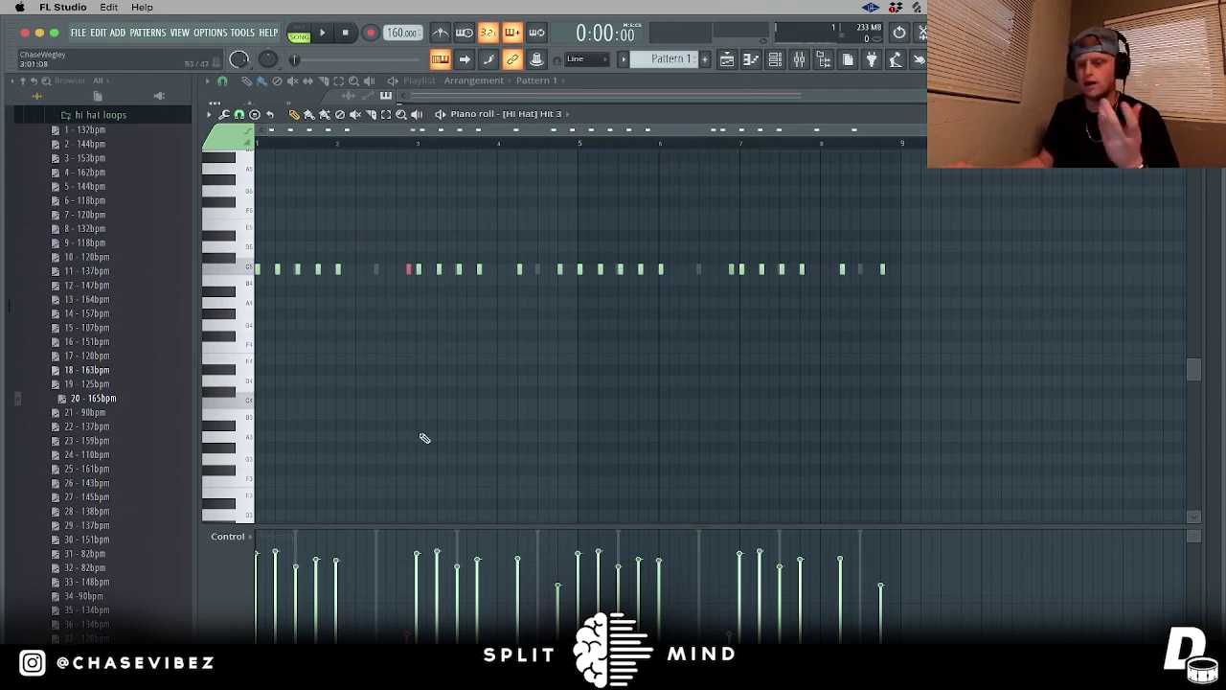
# Step: Try the 22 - 137bpm MIDI file on the hi-hat during playback, then compare it with 13 - 164bpm
pyautogui.moveTo(137, 429); pyautogui.dragTo(415, 348)
pyautogui.press('space')
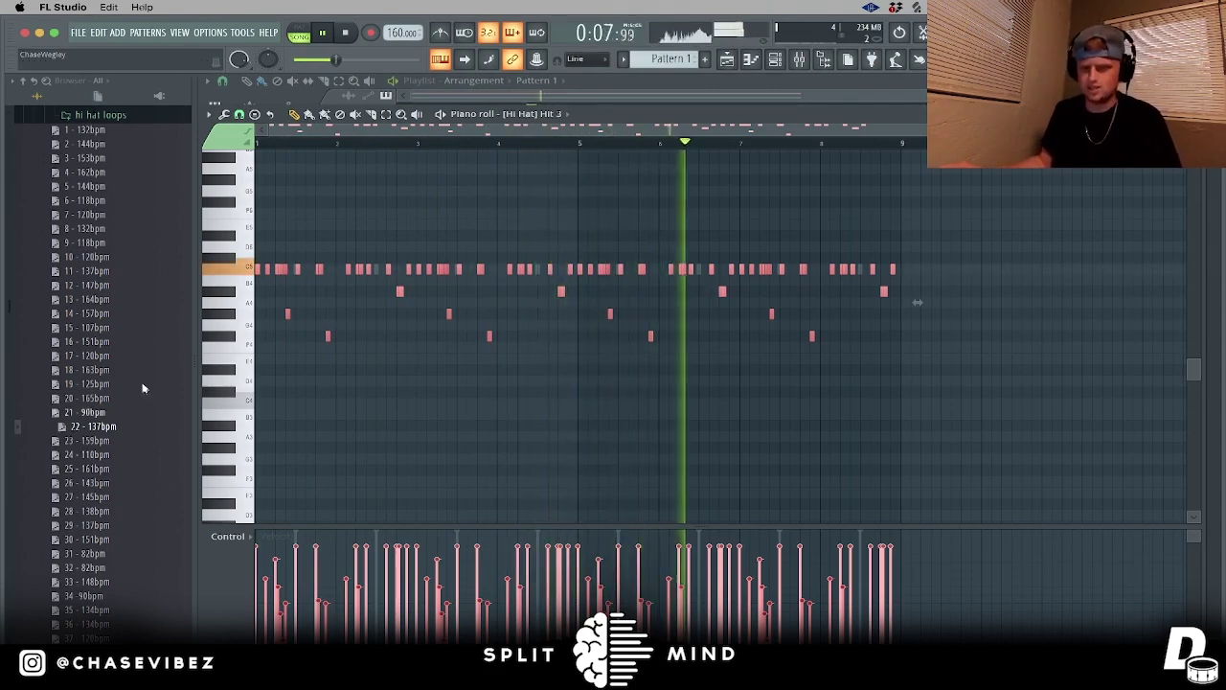
pyautogui.moveTo(105, 299); pyautogui.dragTo(301, 345)
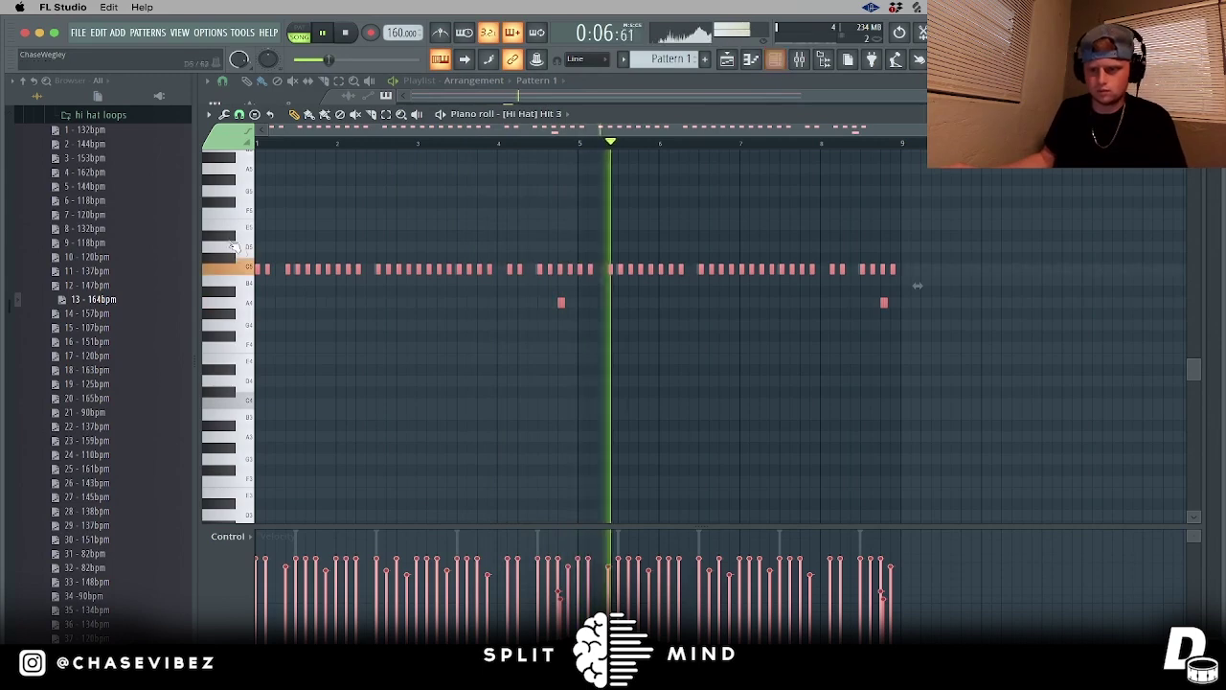
# Step: Replace the hi-hat notes with the 5 - 144bpm MIDI file and listen to it
pyautogui.click(100, 187)
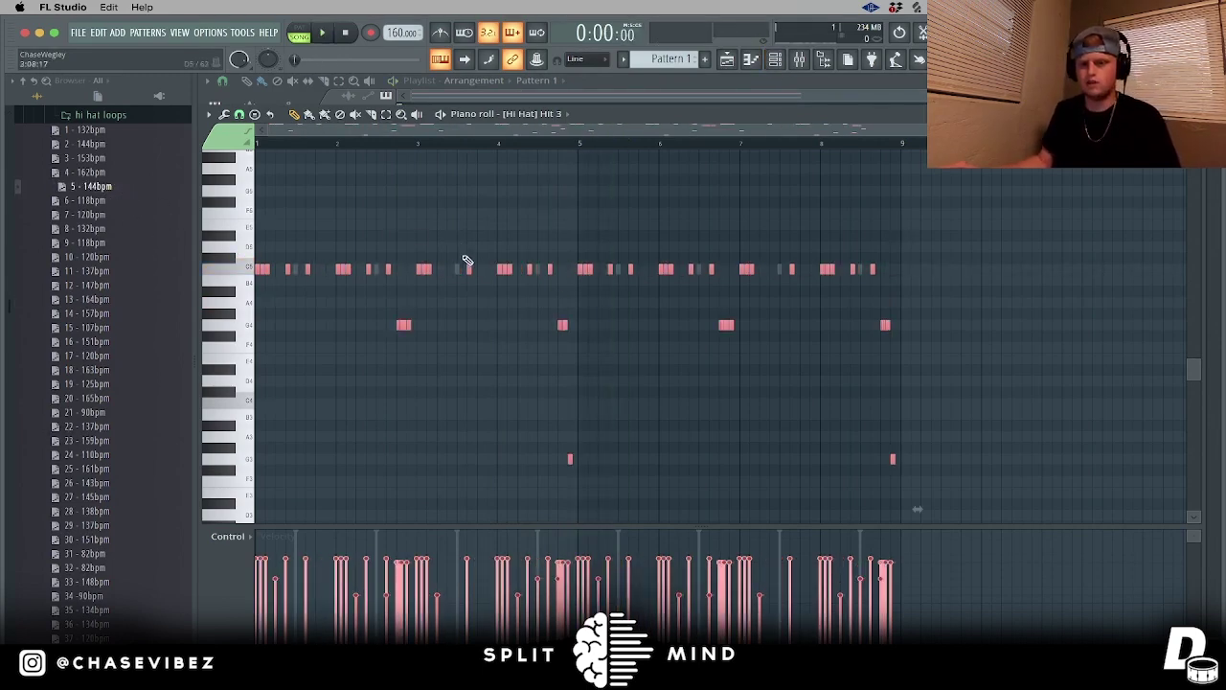
pyautogui.press('space')
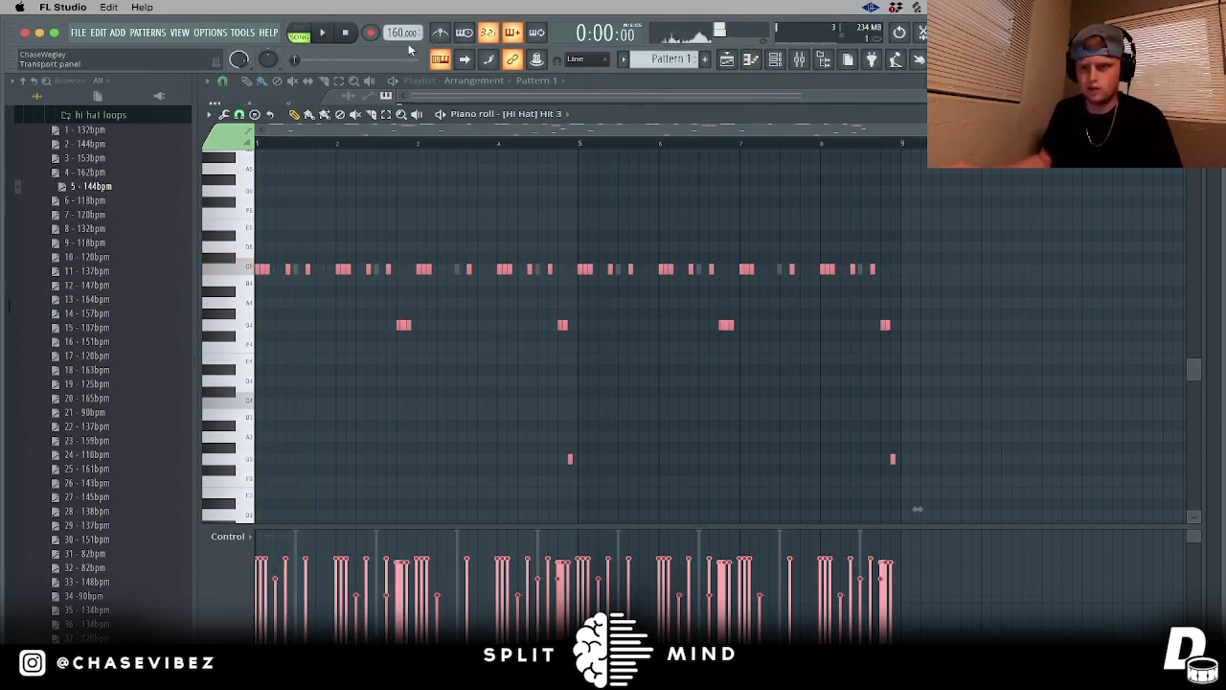
# Step: Bring back the playlist and channel rack, play the beat, and add a [Snare] Patek hit on step 31
pyautogui.click(730, 62)
pyautogui.click(776, 60)
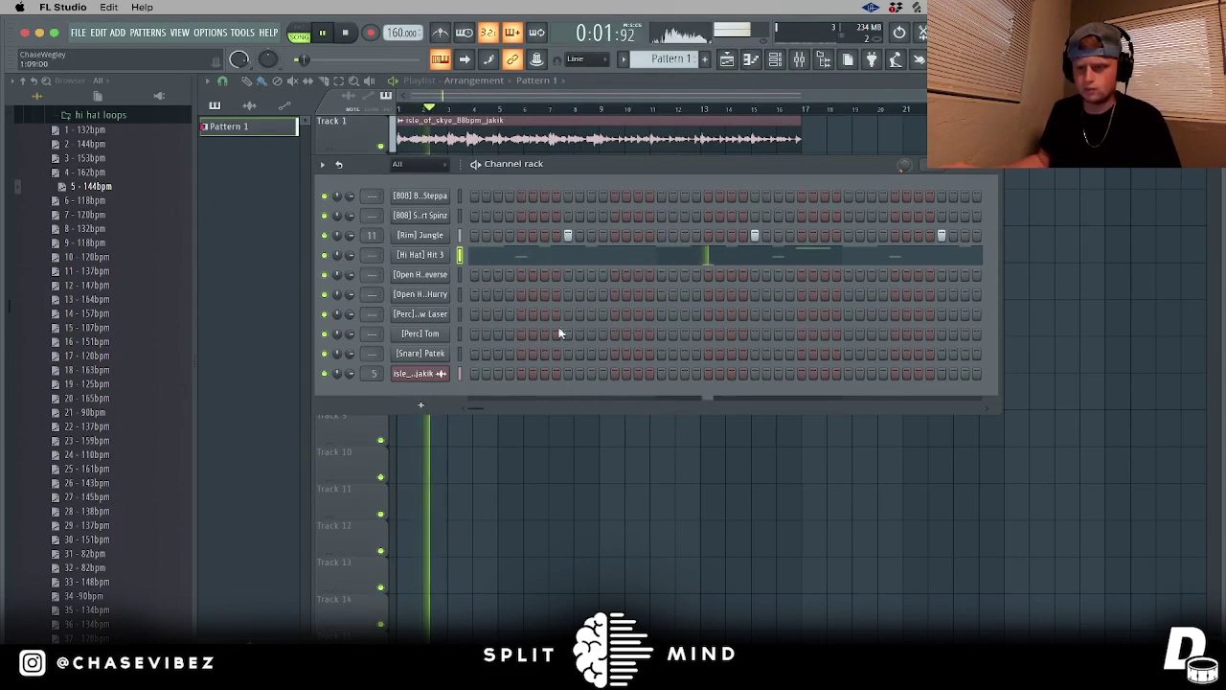
pyautogui.press('space')
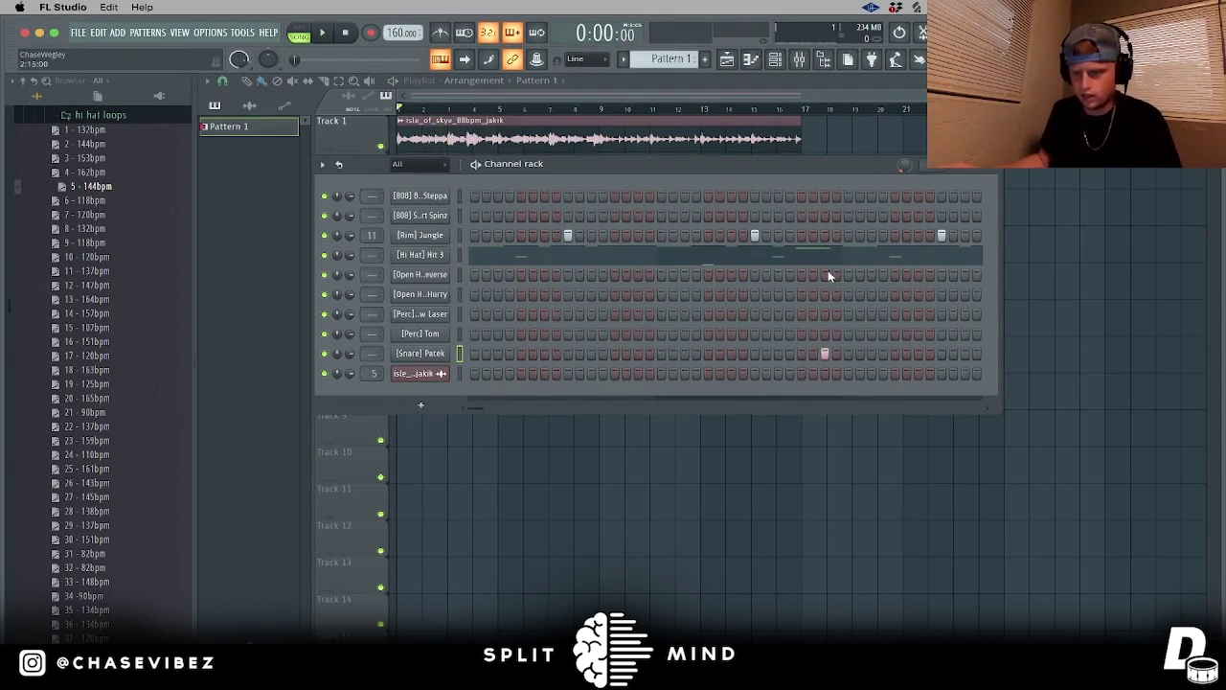
# Step: Look over the [Hi Hat] Hit 3 notes in the piano roll, check the channel rack and play the beat
pyautogui.click(820, 257)
pyautogui.scroll(4, 394, 146)
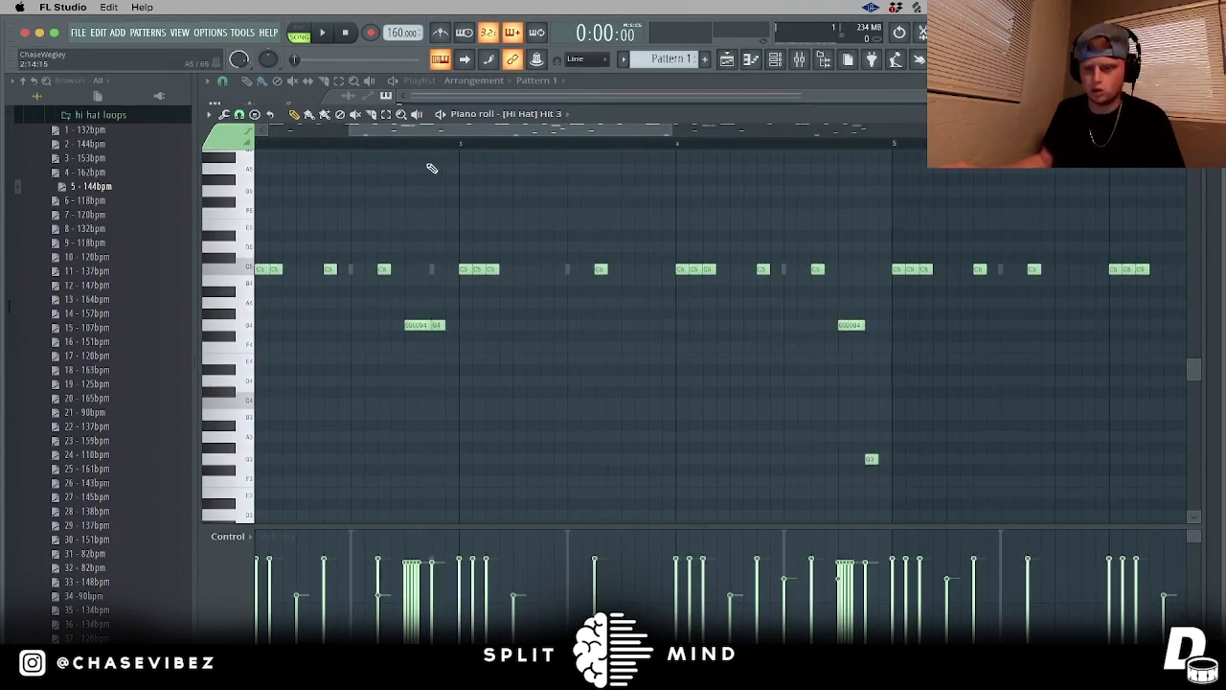
pyautogui.click(776, 60)
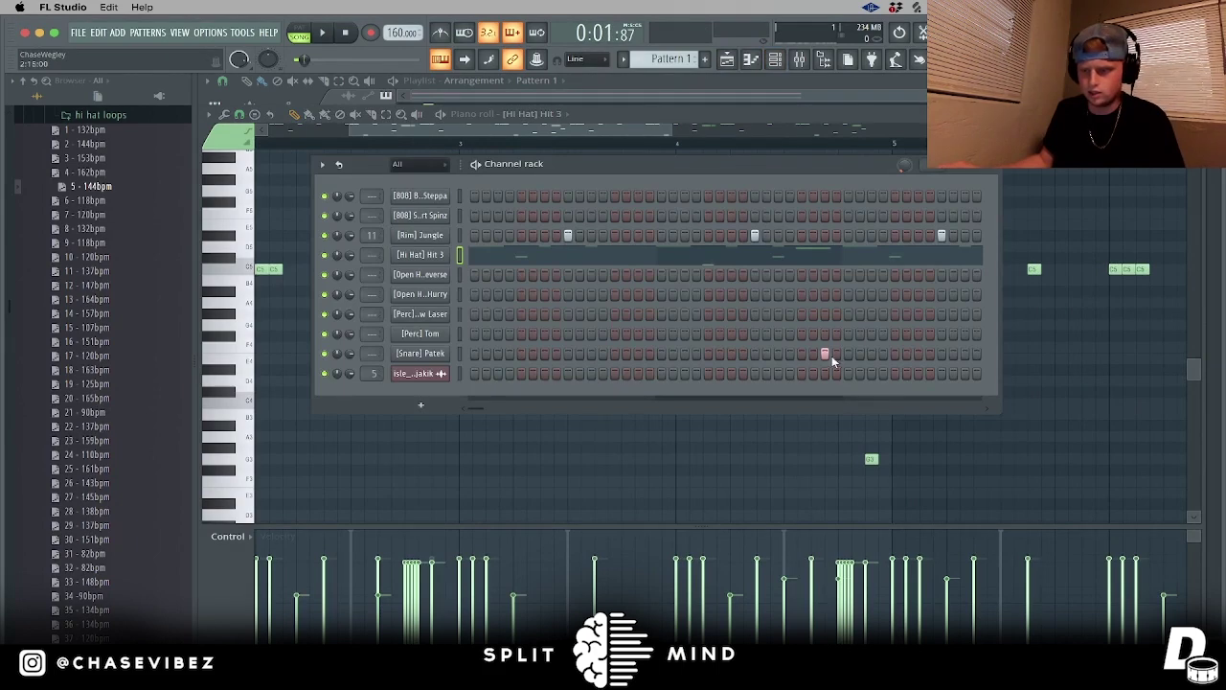
pyautogui.press('F6')
pyautogui.press('space')
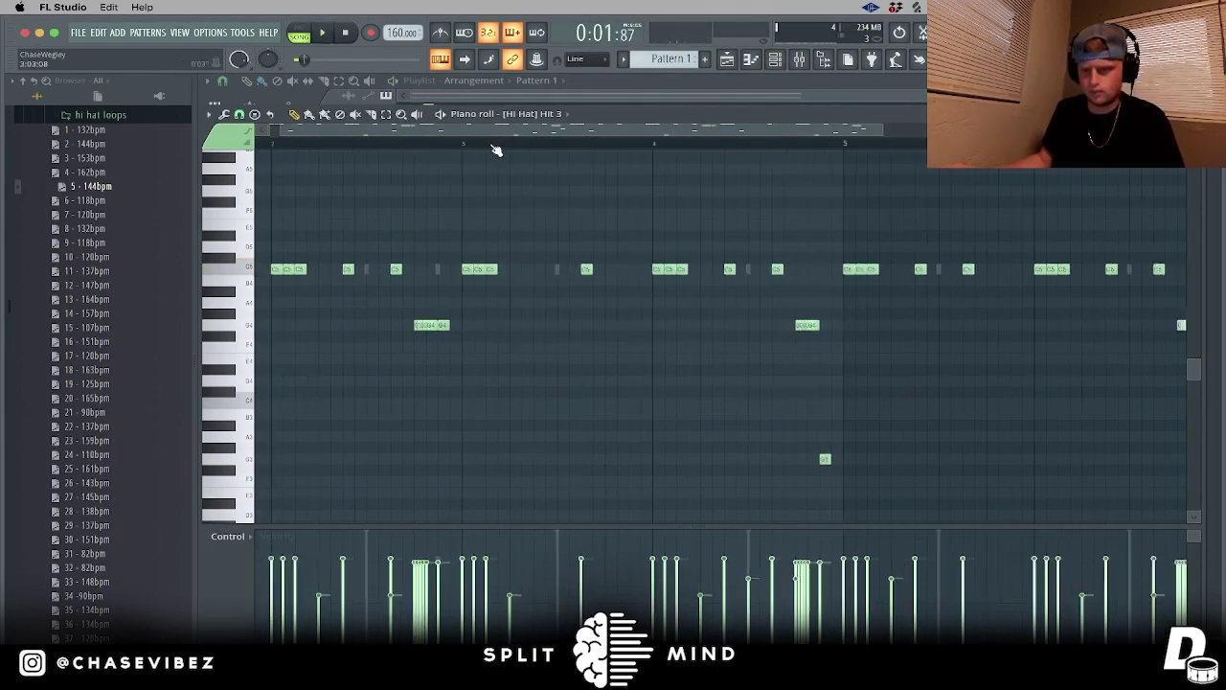
# Step: Repeat the [Snare] Patek hit four bars further on so the snare covers the eight-bar pattern
pyautogui.press('F6')
pyautogui.rightClick(443, 353)
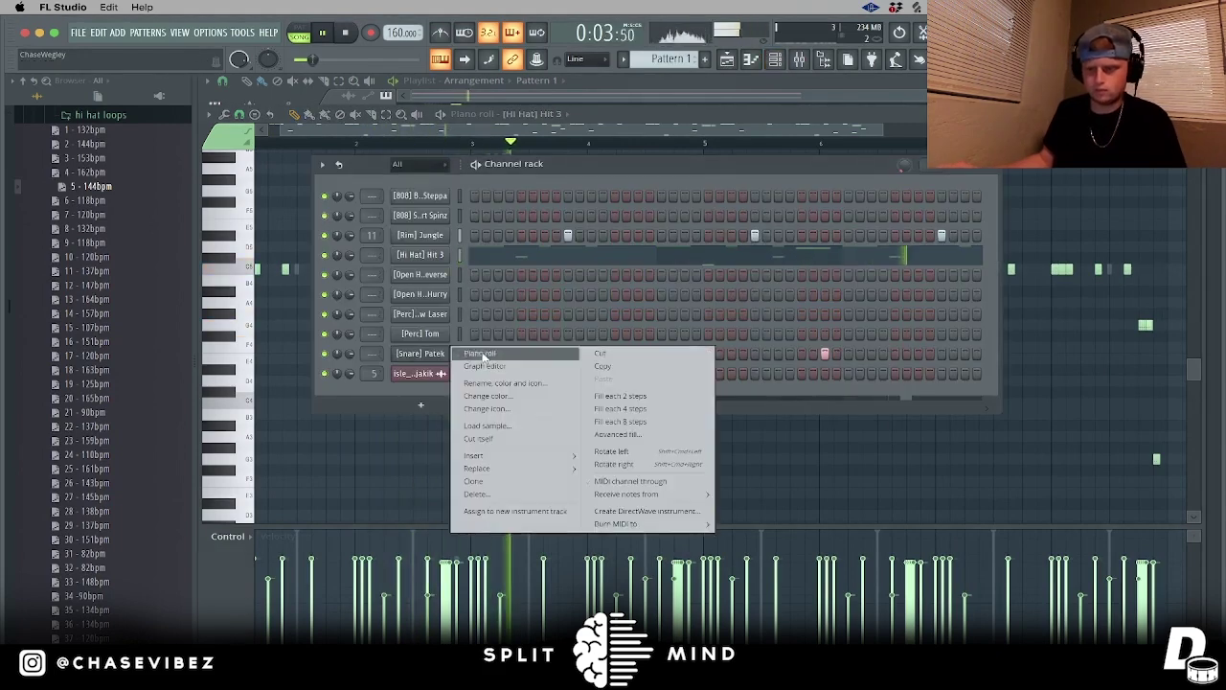
pyautogui.click(479, 357)
pyautogui.hotkey('ctrl', 'd')
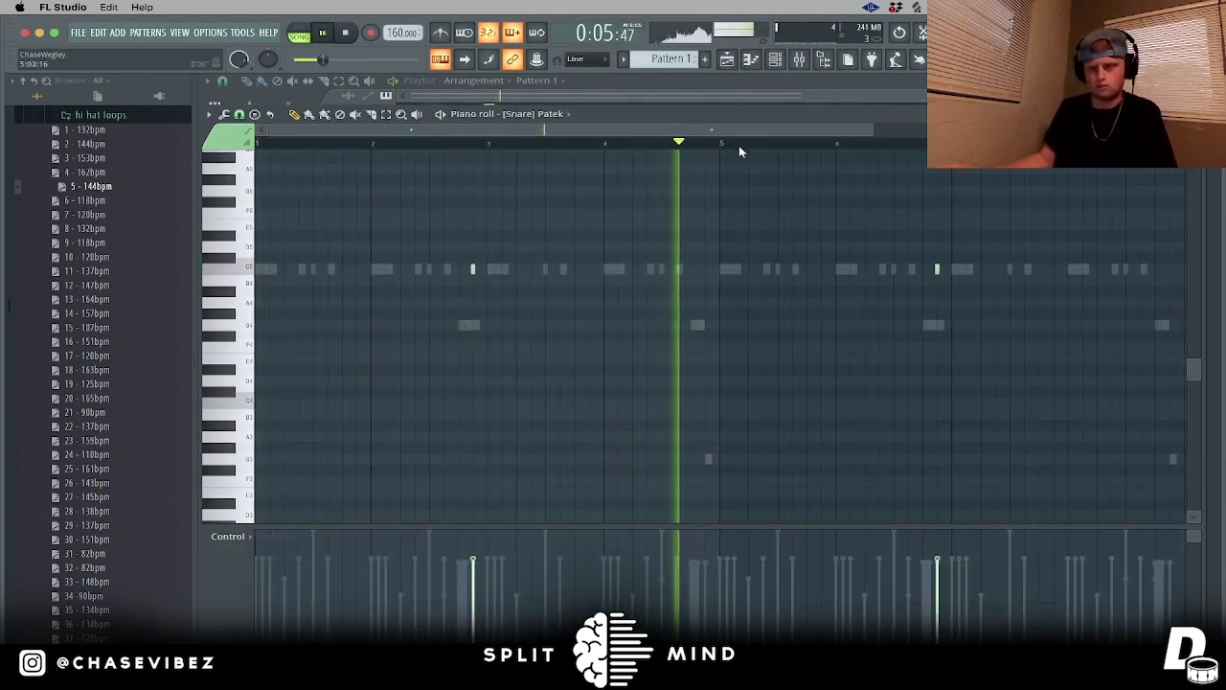
pyautogui.scroll(-2, 738, 144)
pyautogui.scroll(-1, 819, 259)
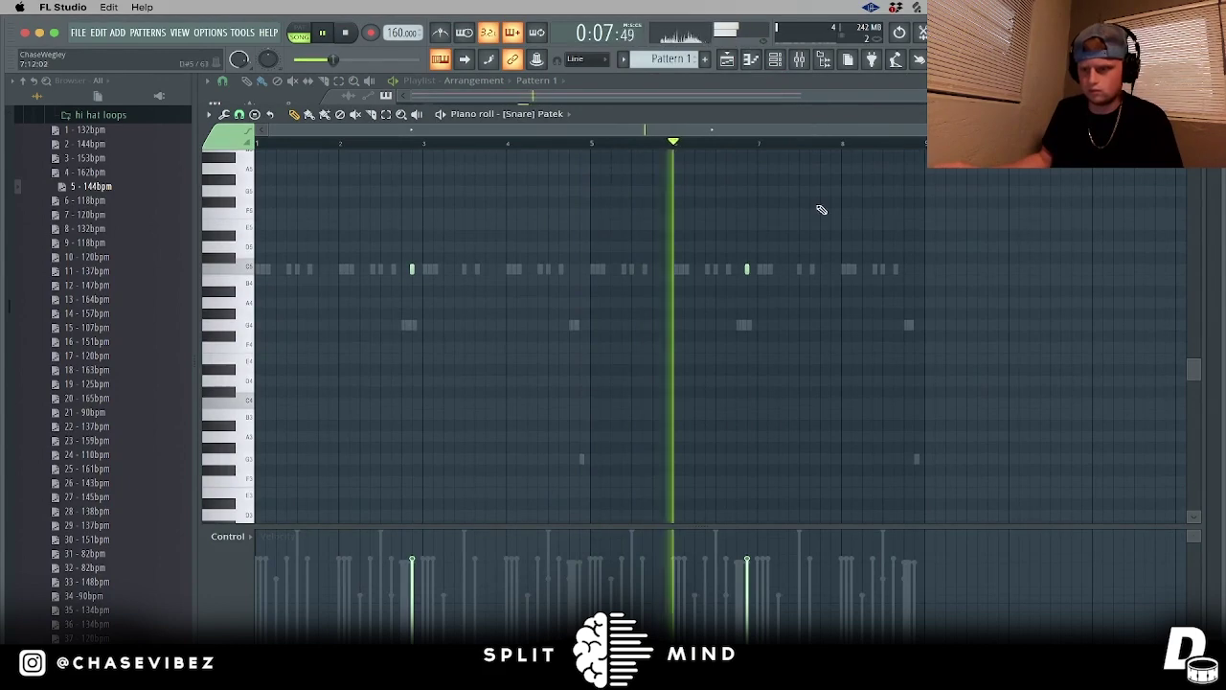
# Step: Delete a row of low-pitched [Hi Hat] Hit 3 notes below the G3 row and play the pattern
pyautogui.press('F6')
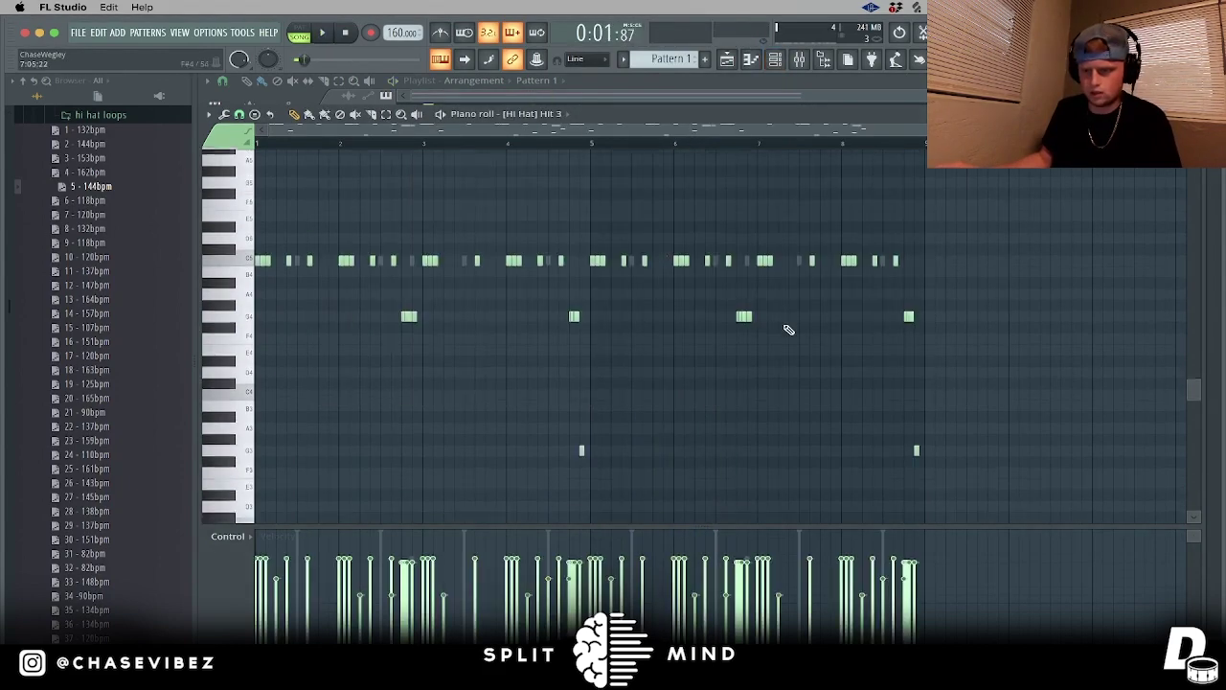
pyautogui.scroll(-3, 785, 326)
pyautogui.moveTo(1045, 442); pyautogui.dragTo(210, 354)
pyautogui.press('Delete')
pyautogui.press('space')
pyautogui.scroll(2, 625, 355)
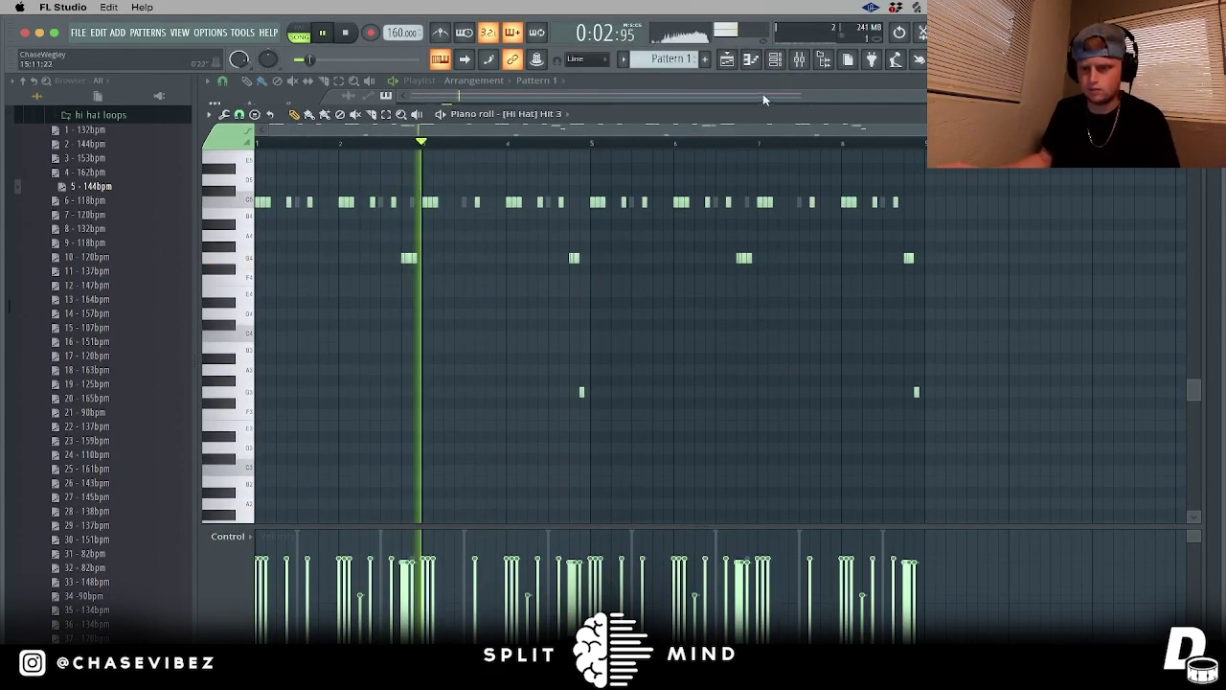
# Step: Place [Open Hat] Hurry hits on steps 1 and 9 while auditioning them against the beat
pyautogui.click(775, 59)
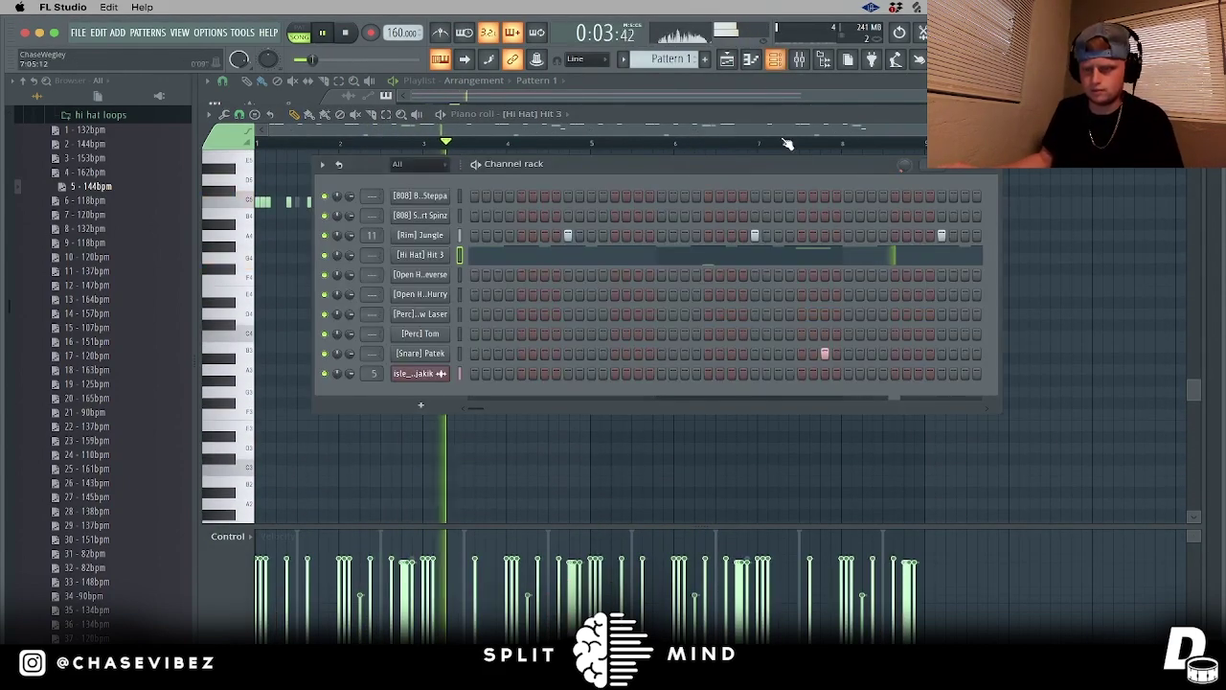
pyautogui.click(474, 295)
pyautogui.rightClick(475, 296)
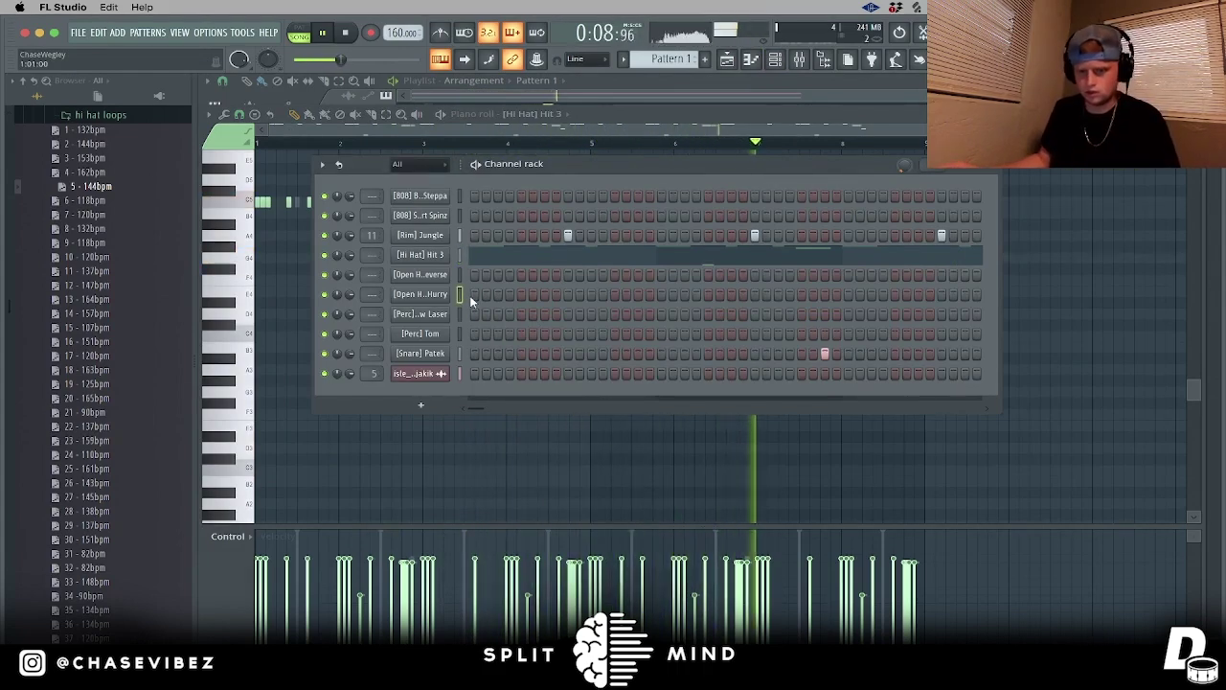
pyautogui.click(475, 295)
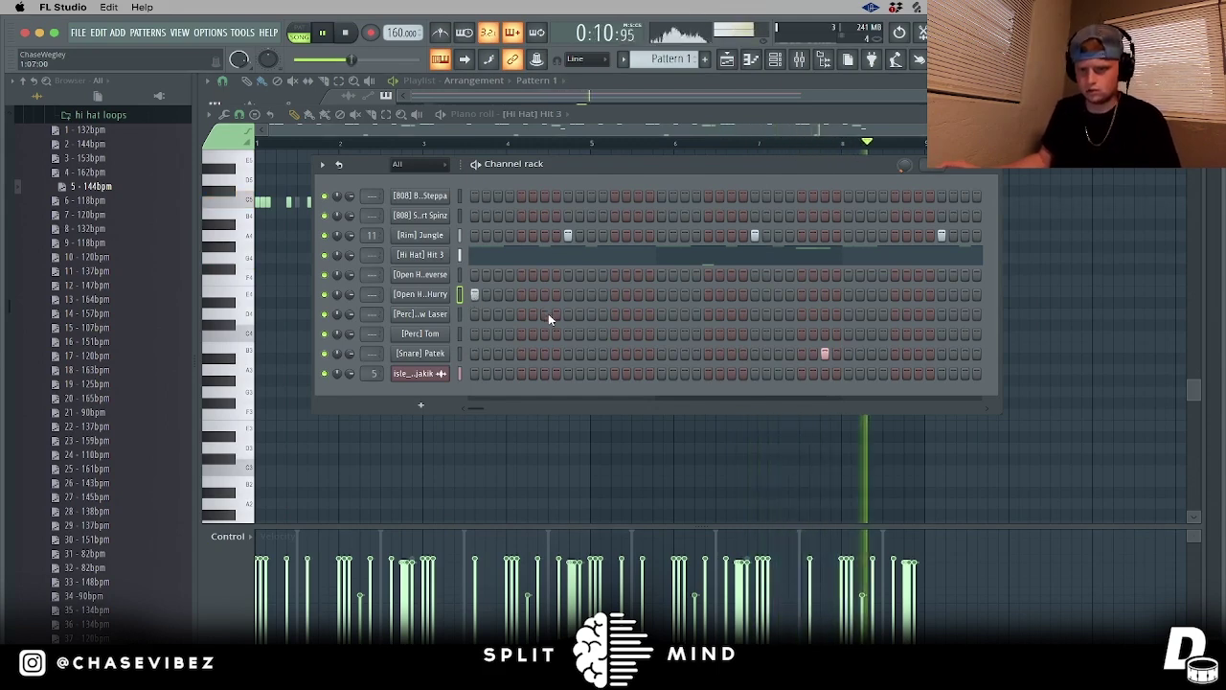
pyautogui.press('space')
pyautogui.click(544, 295)
pyautogui.press('space')
pyautogui.press('space')
pyautogui.press('space')
pyautogui.press('space')
pyautogui.click(567, 295)
# Step: Repeat the first two bars of [Open Hat] Hurry hits every two bars through bar 8
pyautogui.rightClick(446, 291)
pyautogui.click(471, 296)
pyautogui.keyDown('ctrl'); pyautogui.click(423, 143); pyautogui.keyUp('ctrl')
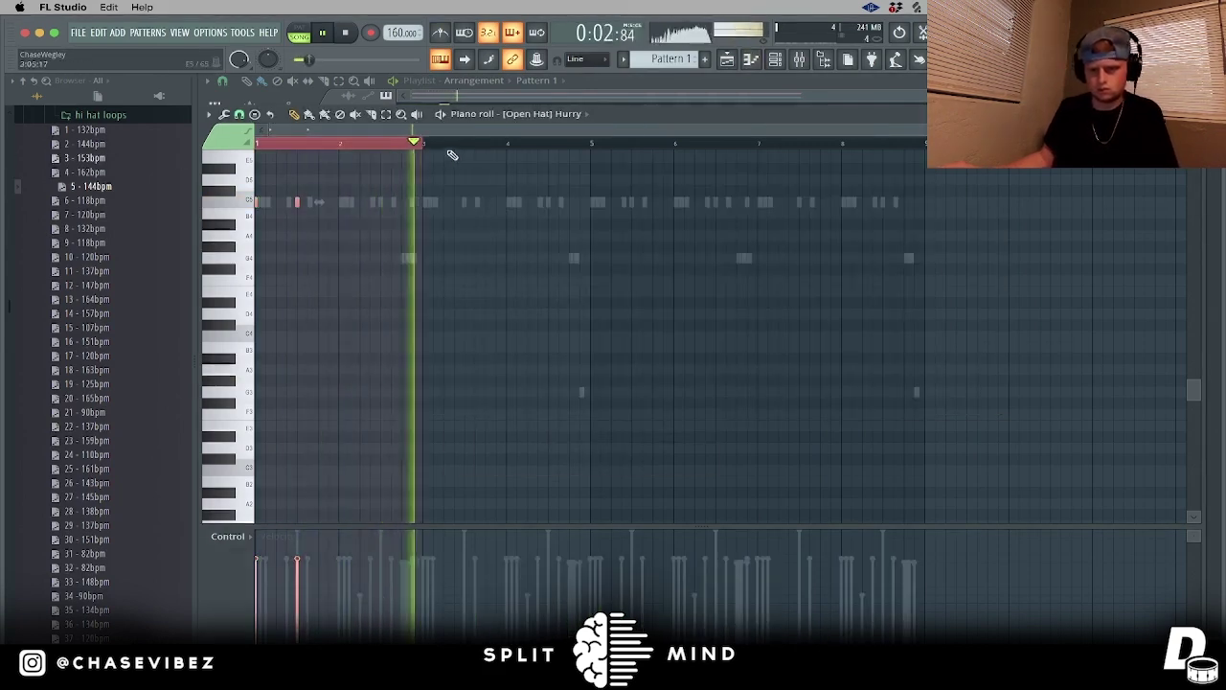
pyautogui.hotkey('ctrl', 'b')
pyautogui.hotkey('ctrl', 'b')
pyautogui.hotkey('ctrl', 'b')
pyautogui.hotkey('ctrl', 'd')
# Step: Delete the four very low [Hi Hat] Hit 3 notes far beneath the main row during playback
pyautogui.click(777, 59)
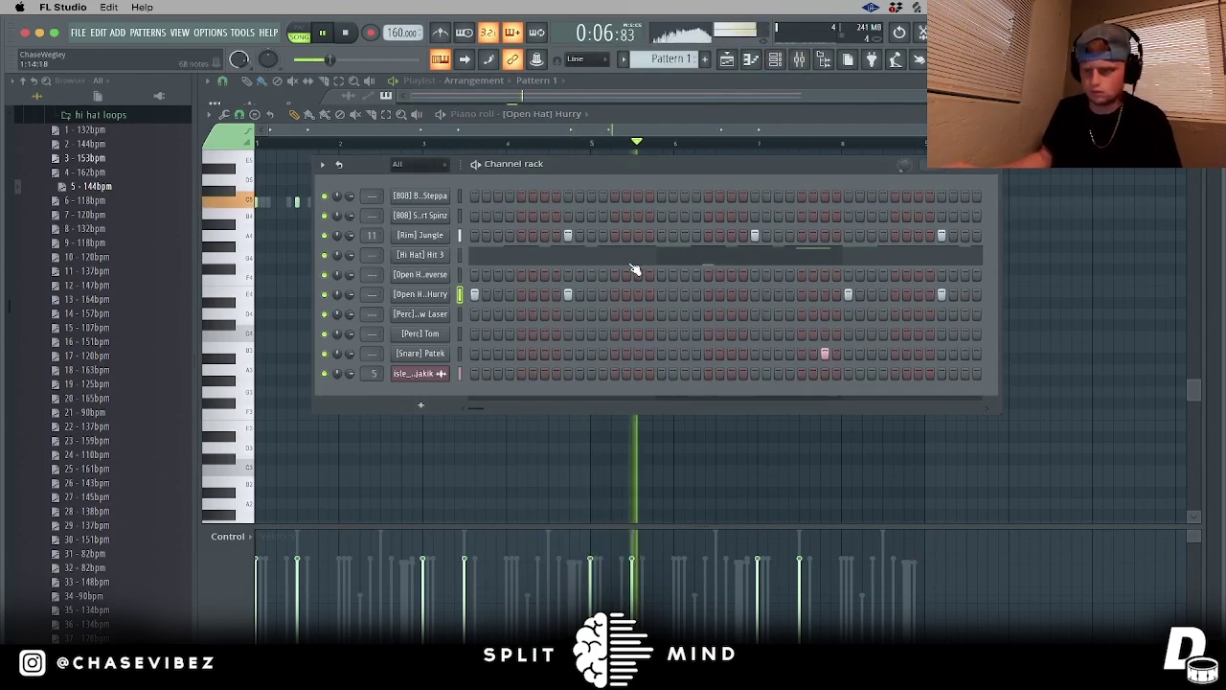
pyautogui.click(629, 263)
pyautogui.scroll(-5, 630, 264)
pyautogui.moveTo(889, 388); pyautogui.dragTo(317, 414)
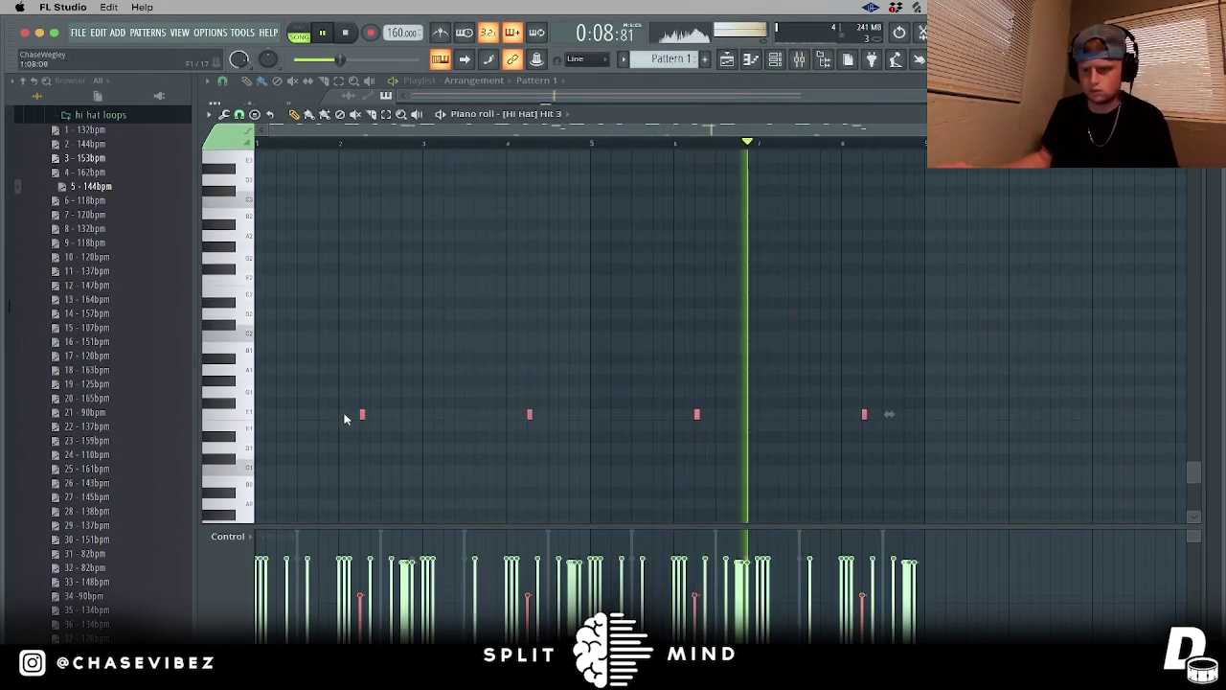
pyautogui.press('Delete')
pyautogui.scroll(5, 679, 354)
pyautogui.click(775, 59)
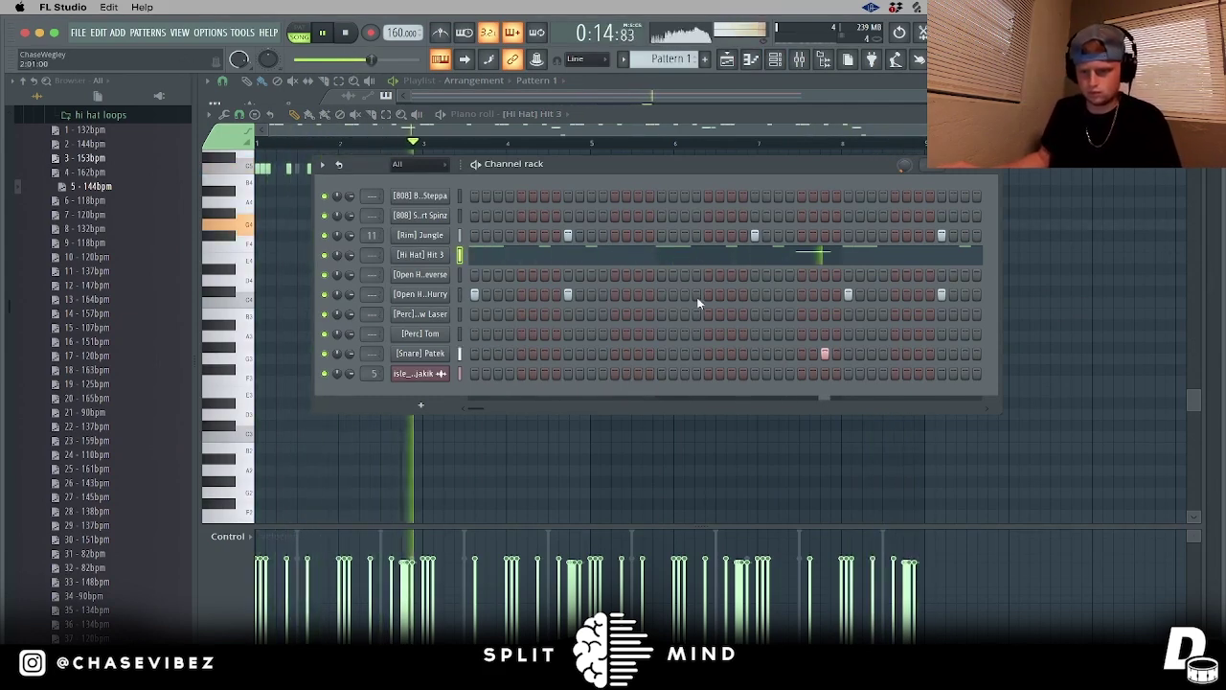
# Step: Stop playback and add an [Open Hat] Luh Reverse hit on step 21
pyautogui.press('space')
pyautogui.click(709, 275)
pyautogui.click(435, 277)
pyautogui.click(703, 227)
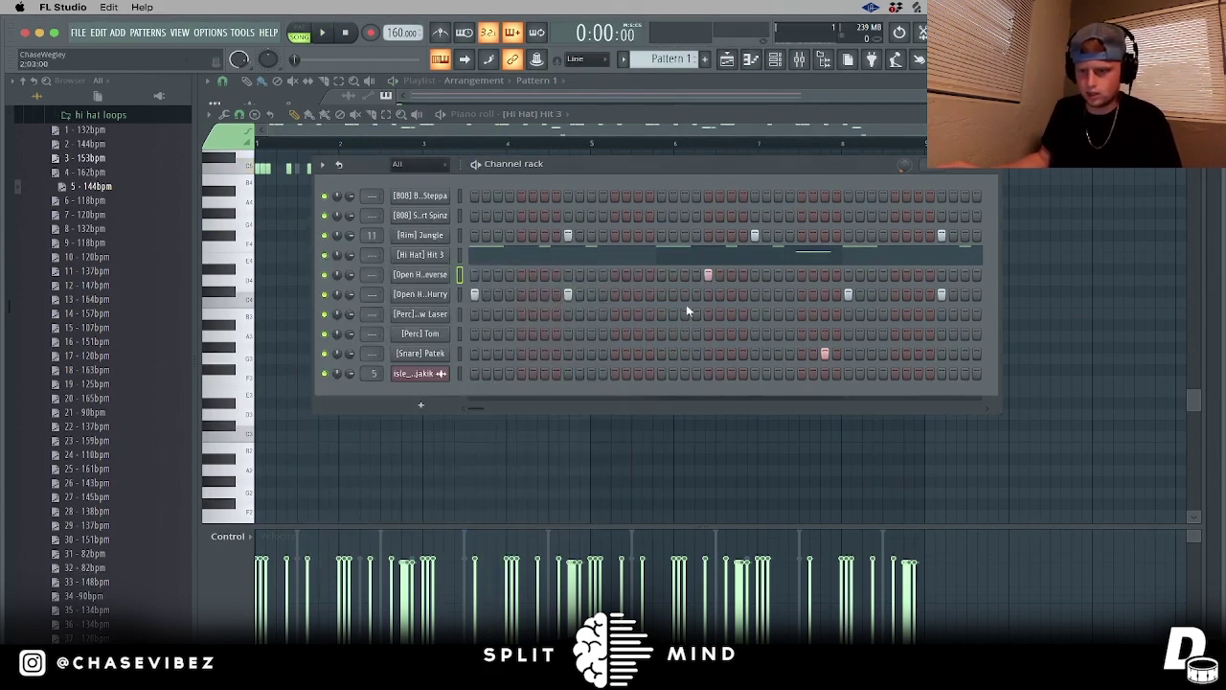
# Step: Repeat the [Open Hat] Luh Reverse hit from bar 2 in bar 6 by duplicating the first four bars
pyautogui.rightClick(441, 277)
pyautogui.click(476, 275)
pyautogui.keyDown('ctrl'); pyautogui.click(588, 144); pyautogui.keyUp('ctrl')
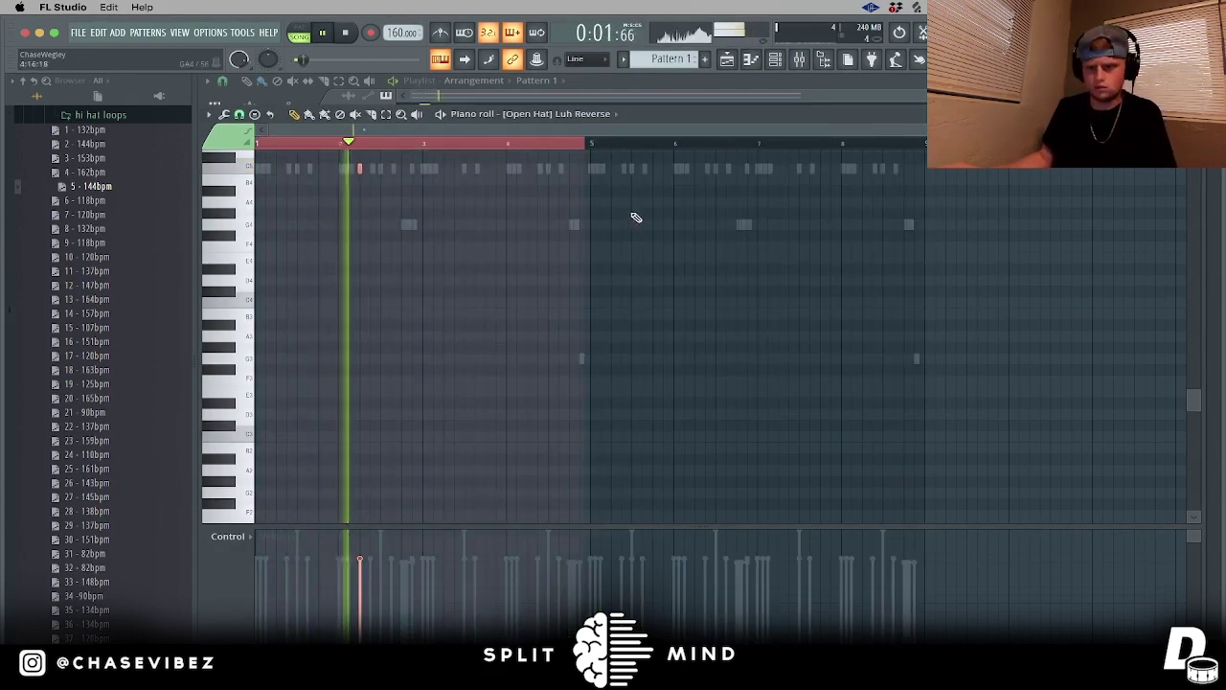
pyautogui.scroll(2, 575, 215)
pyautogui.hotkey('ctrl', 'b')
pyautogui.keyDown('ctrl'); pyautogui.click(599, 146); pyautogui.keyUp('ctrl')
pyautogui.rightClick(689, 233)
pyautogui.moveTo(601, 144); pyautogui.dragTo(134, 150)
pyautogui.hotkey('ctrl', 'b')
pyautogui.keyDown('ctrl'); pyautogui.click(627, 144); pyautogui.keyUp('ctrl')
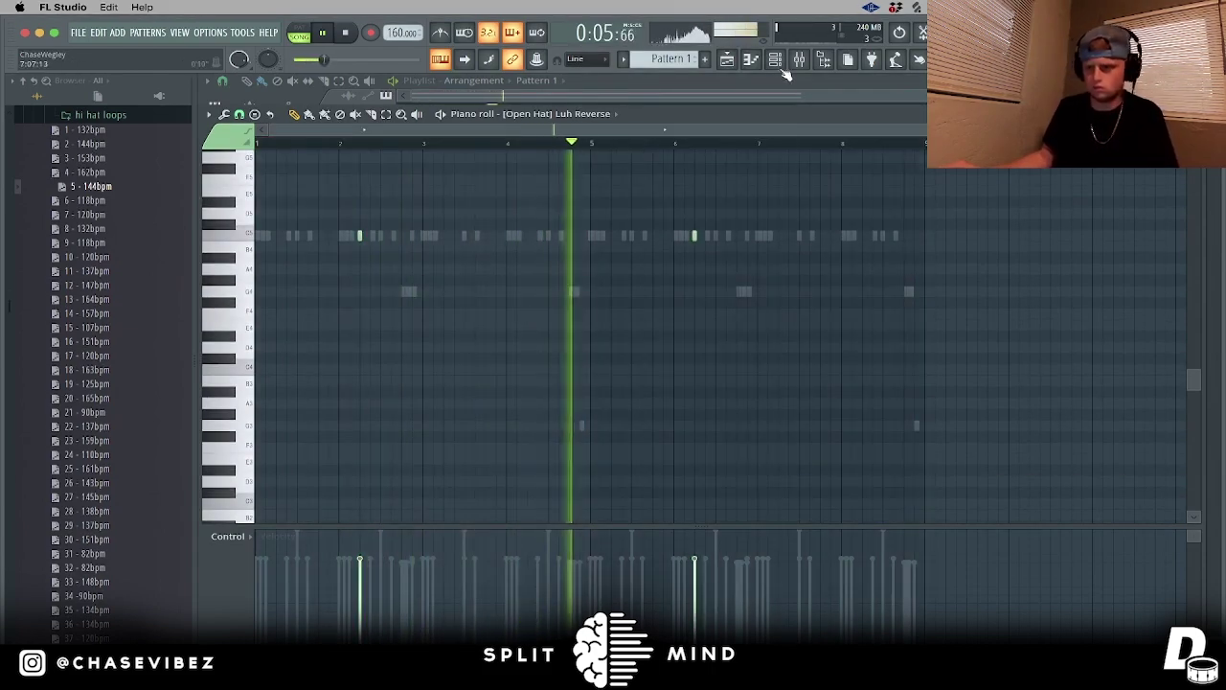
# Step: Move the channel rack lower and place [Perc] Low Laser hits on steps 17 and 19
pyautogui.click(779, 65)
pyautogui.click(776, 60)
pyautogui.moveTo(594, 169); pyautogui.dragTo(574, 217)
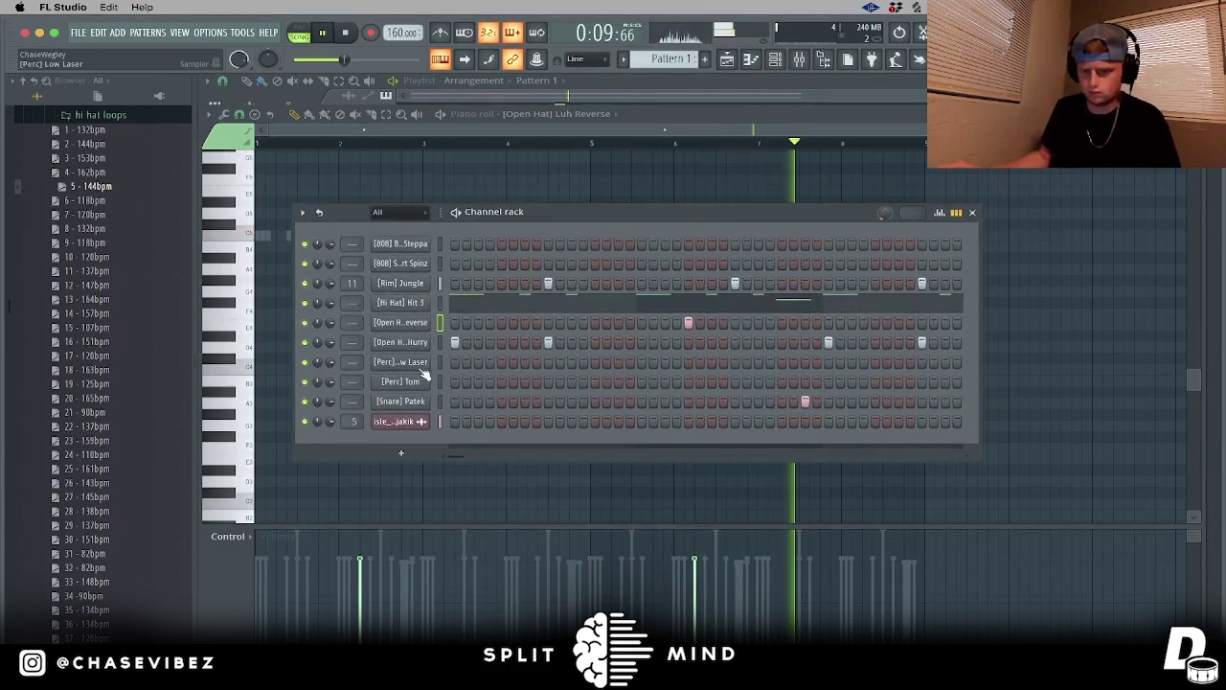
pyautogui.click(480, 362)
pyautogui.click(479, 362)
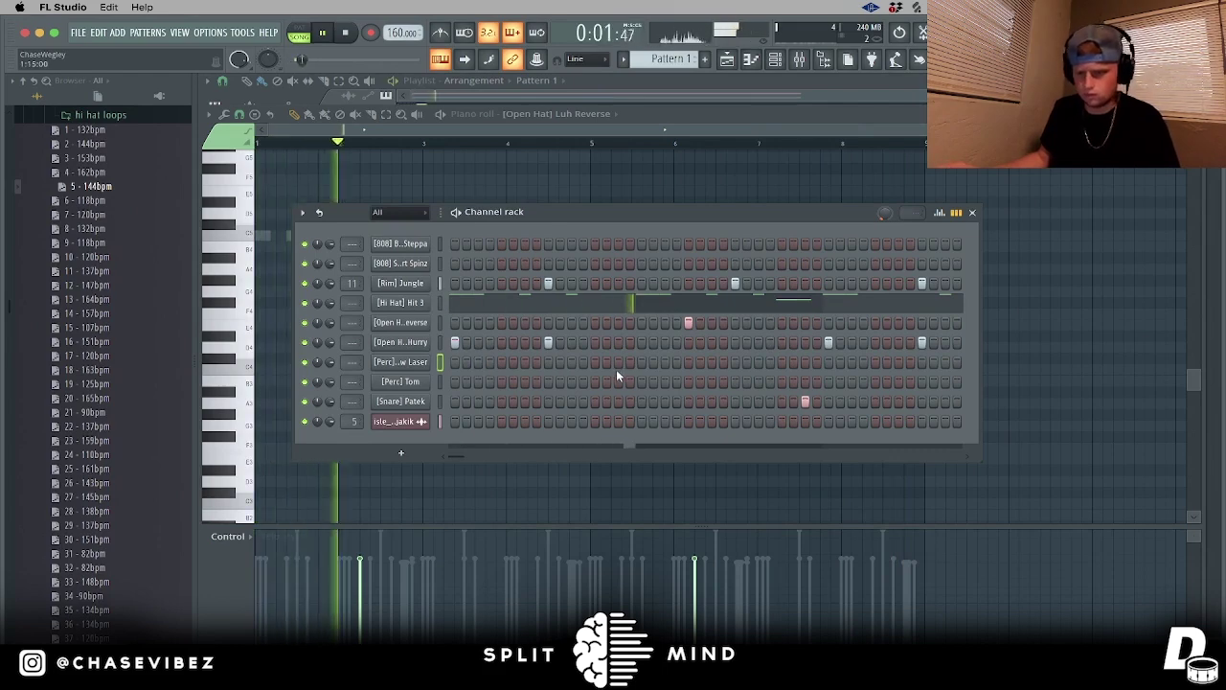
pyautogui.click(641, 362)
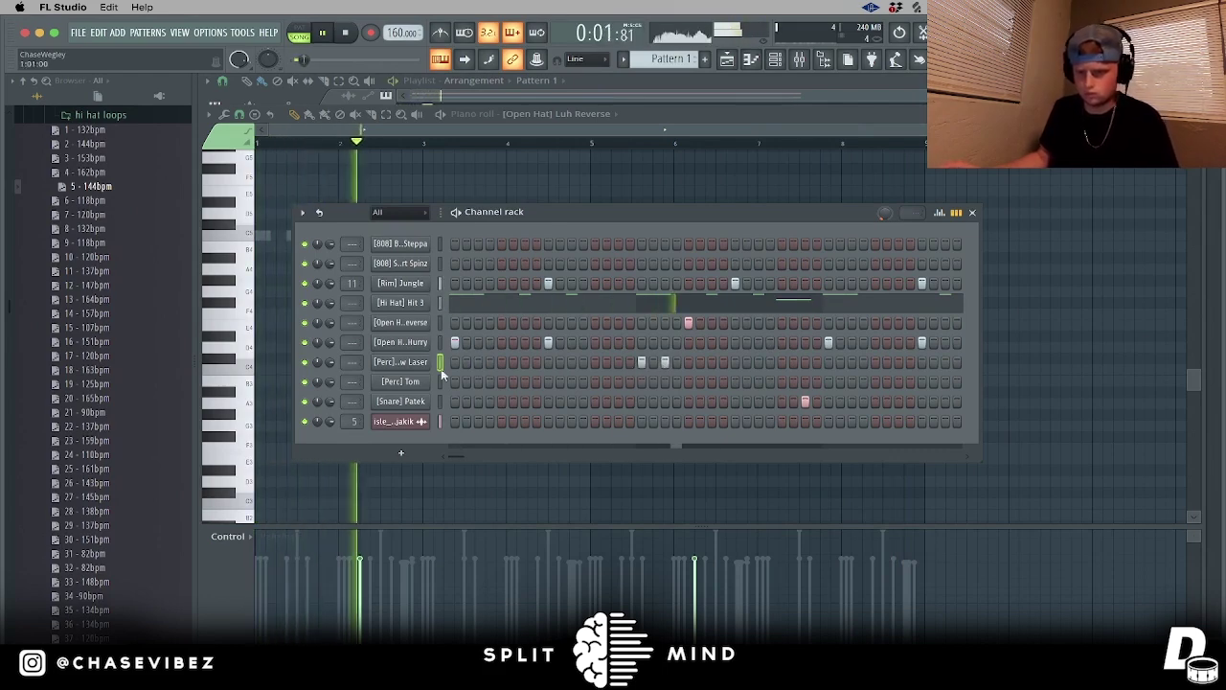
# Step: Make the second [Perc] Low Laser hit quieter and repeat the pair of hits four bars further on
pyautogui.press('F7')
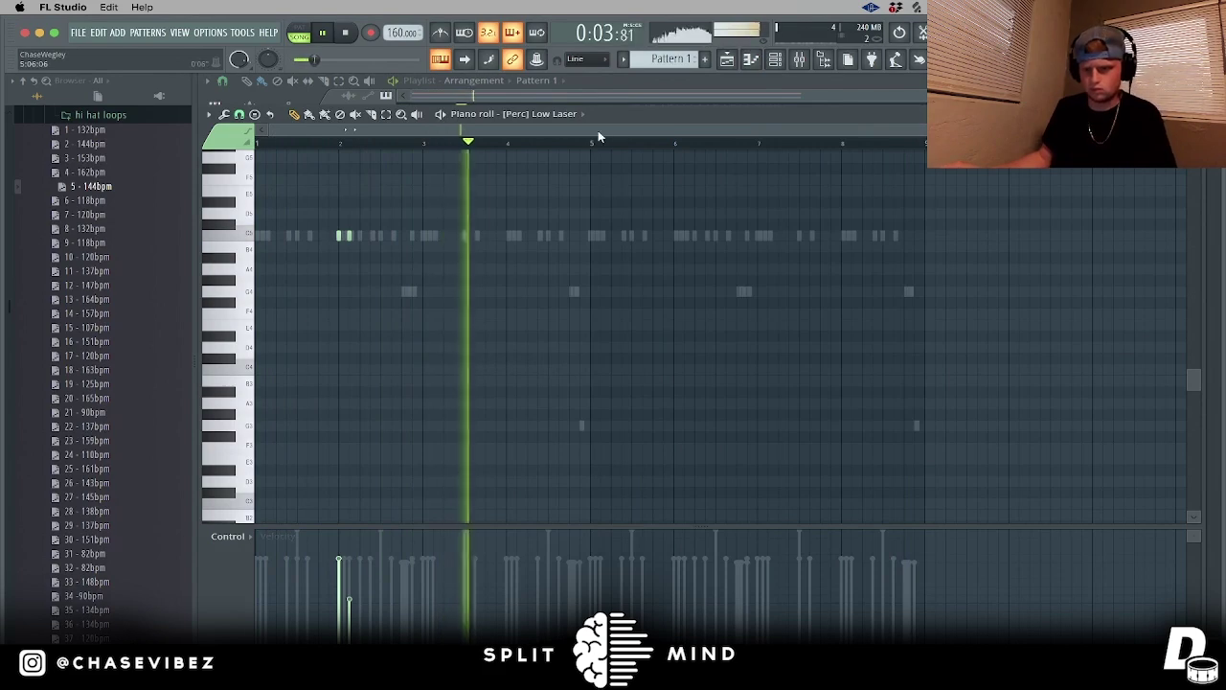
pyautogui.moveTo(599, 145); pyautogui.dragTo(256, 146)
pyautogui.press('super+b')
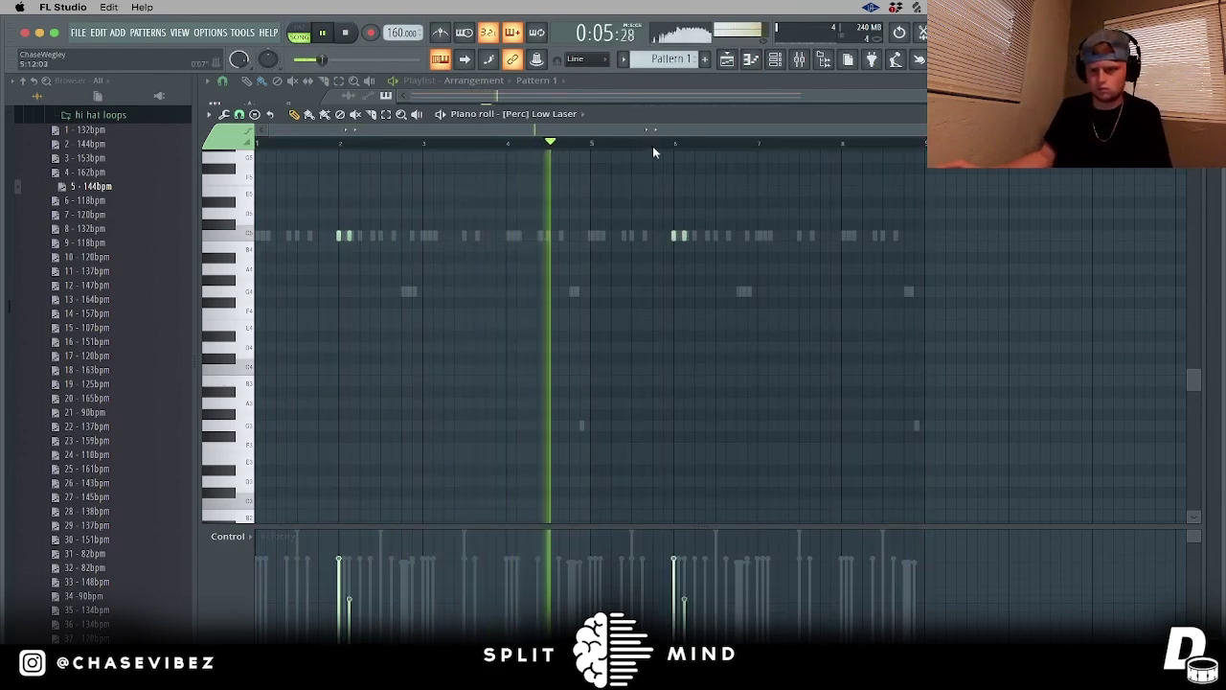
# Step: Draw [808] Big Steppa notes on G5 in bar 1 and D5 in bars 2 and 3, and play them
pyautogui.click(772, 60)
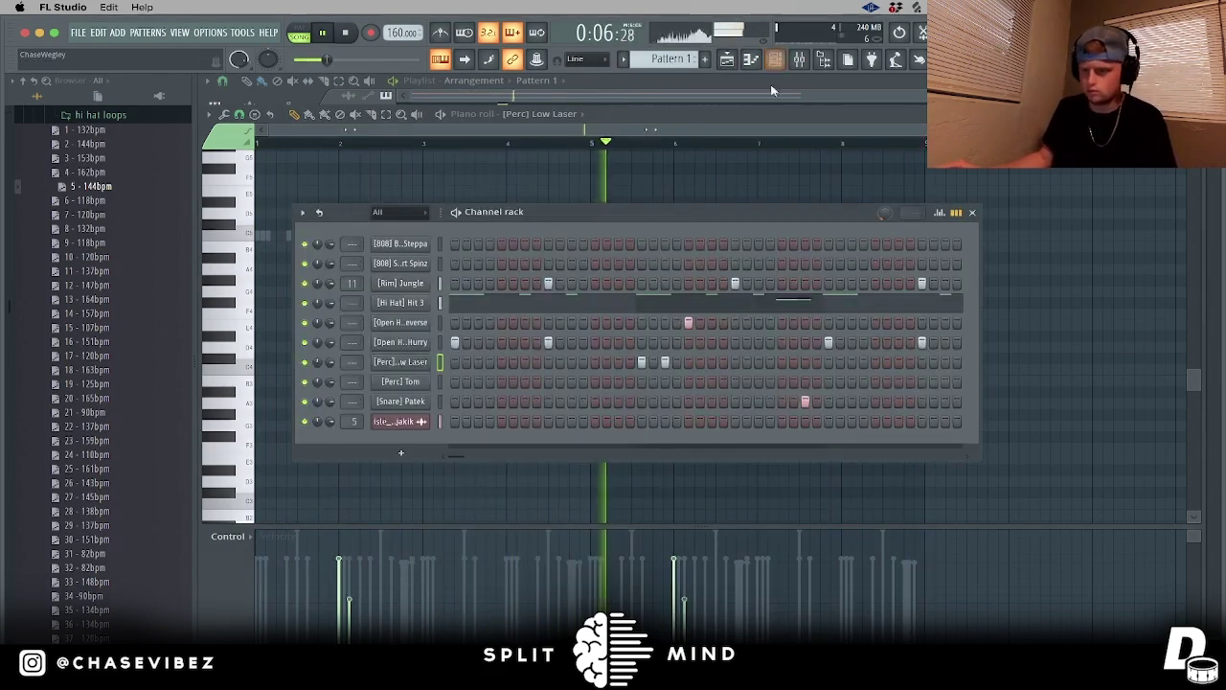
pyautogui.press('space')
pyautogui.rightClick(425, 247)
pyautogui.click(458, 244)
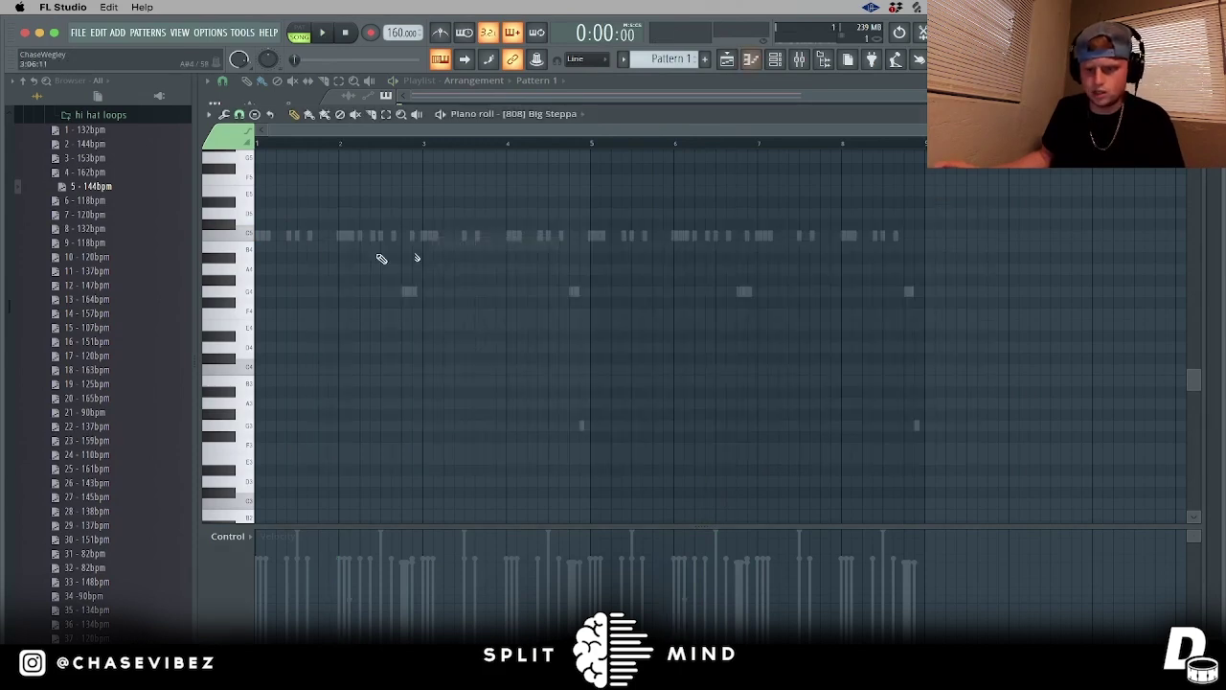
pyautogui.press('space')
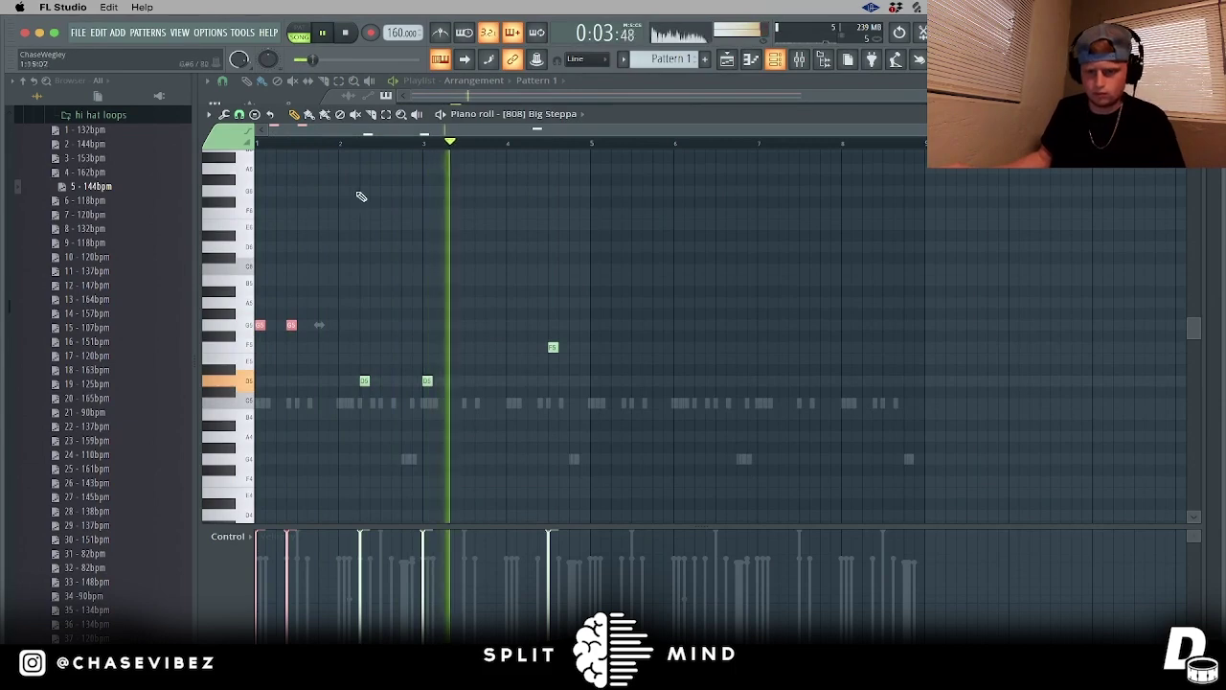
# Step: Finish the 808 phrase with D5 and F5 notes in bar 4 and repeat it over the next four bars
pyautogui.rightClick(554, 348)
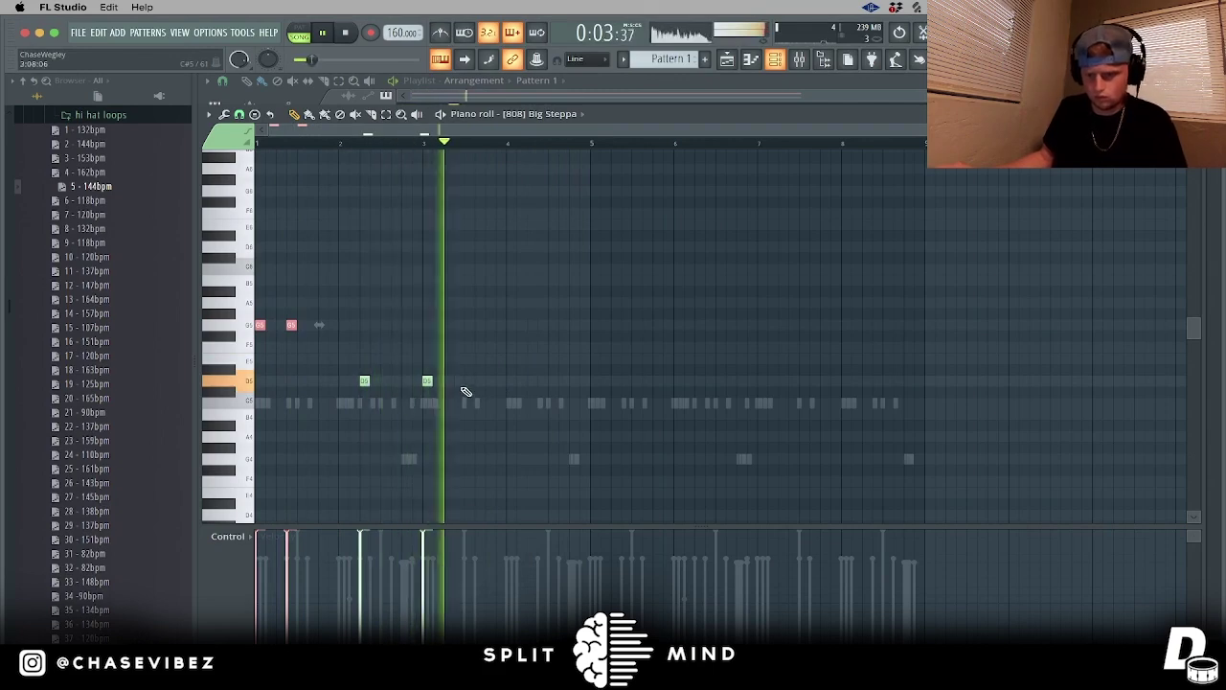
pyautogui.click(532, 381)
pyautogui.click(563, 347)
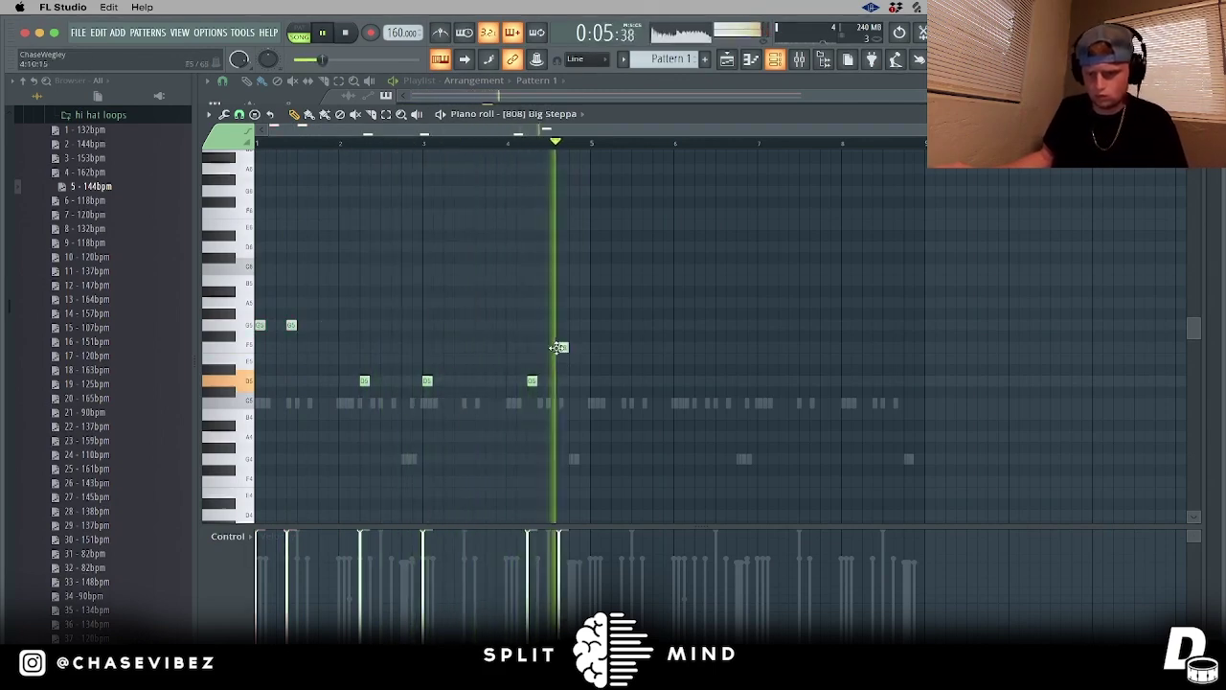
pyautogui.hotkey('ctrl', 'b')
pyautogui.hotkey('ctrl', 'd')
# Step: Stop playback and inspect the volume envelope of the [808] Big Steppa sampler
pyautogui.press('space')
pyautogui.scroll(3, 292, 145)
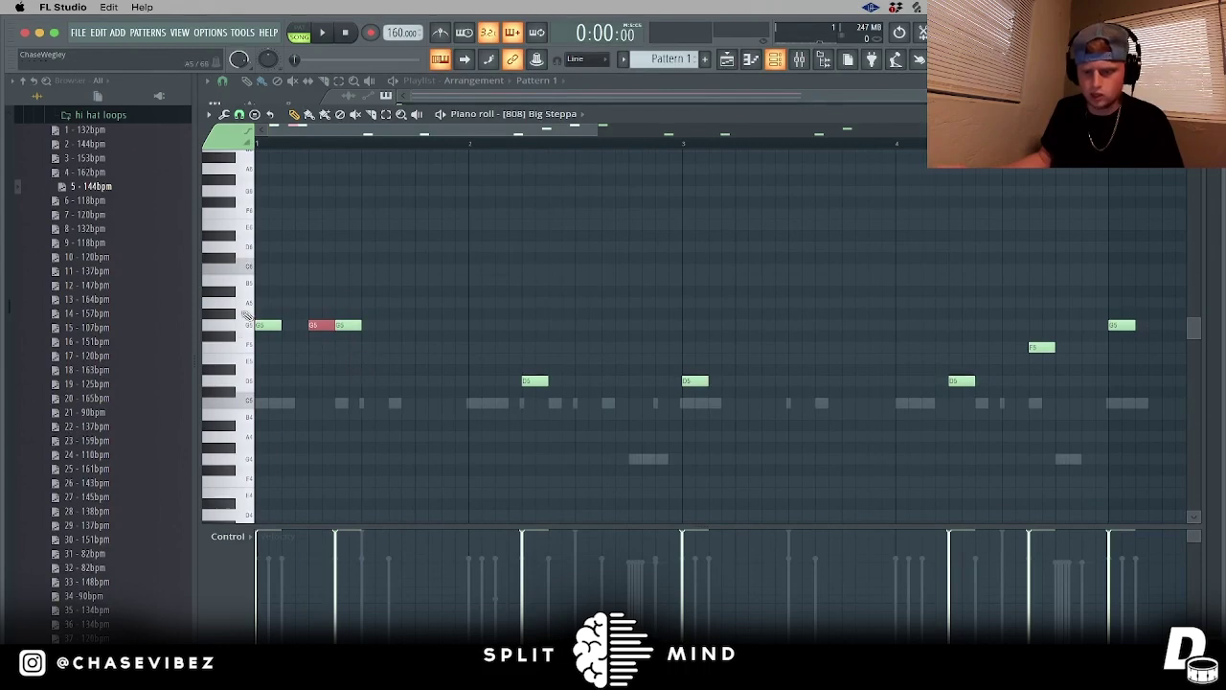
pyautogui.click(796, 67)
pyautogui.click(417, 247)
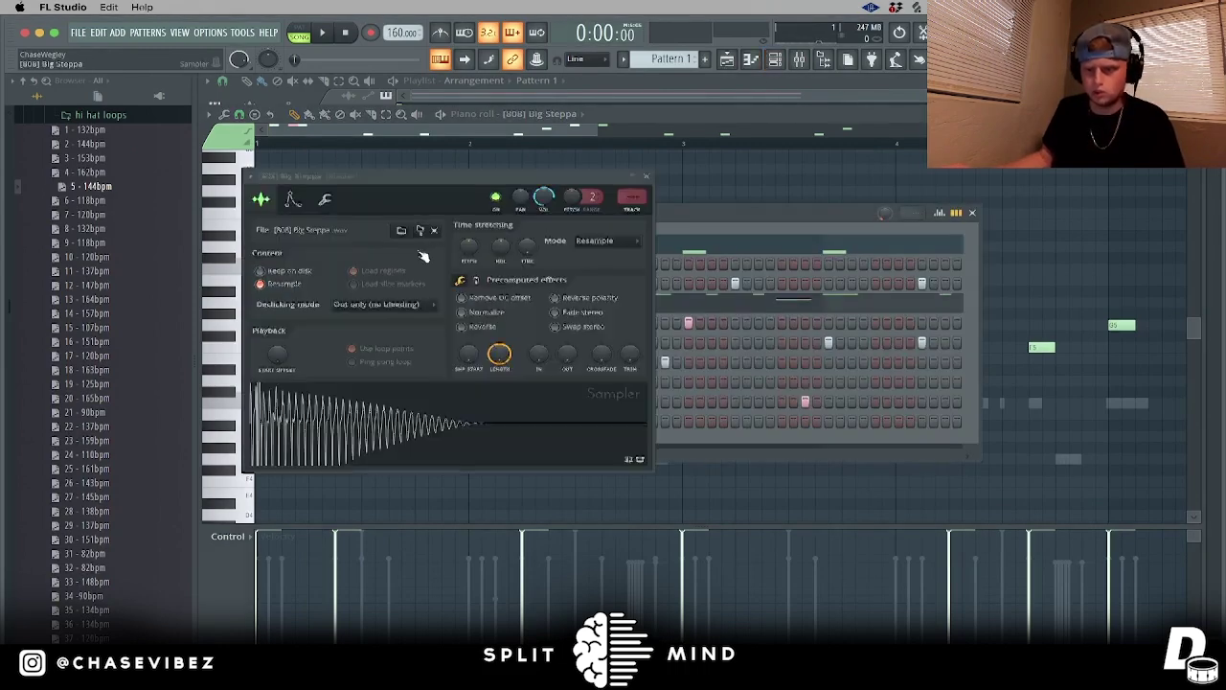
pyautogui.click(293, 199)
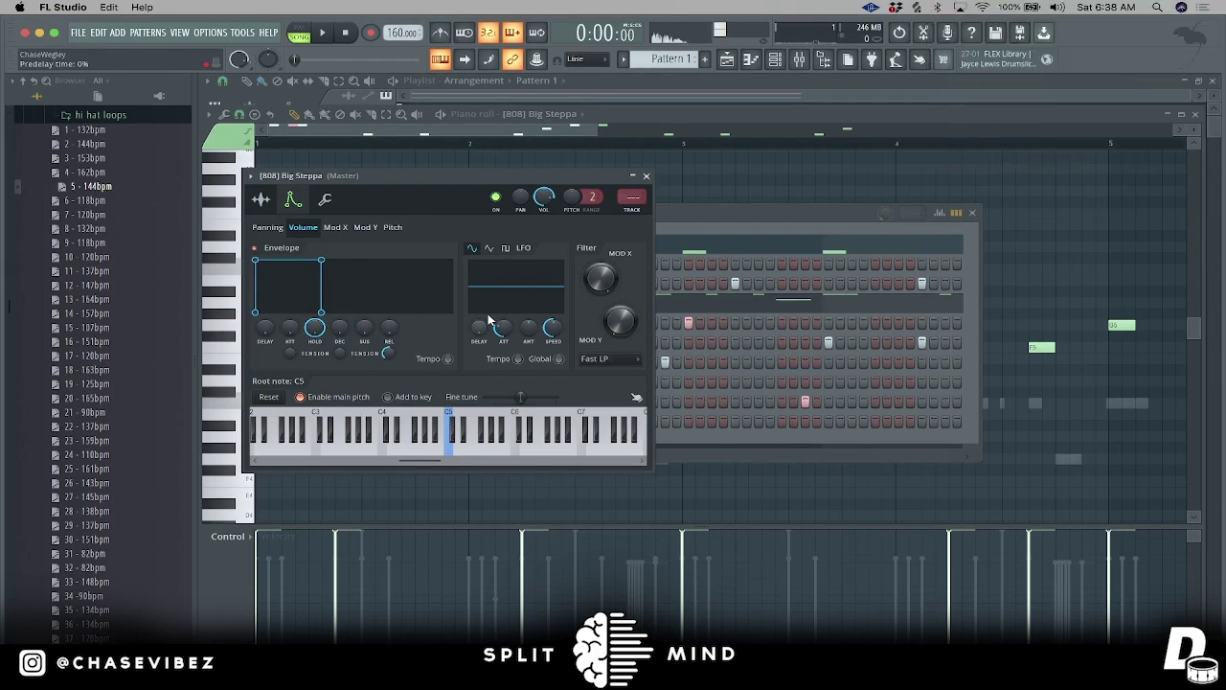
pyautogui.click(647, 177)
pyautogui.press('F6')
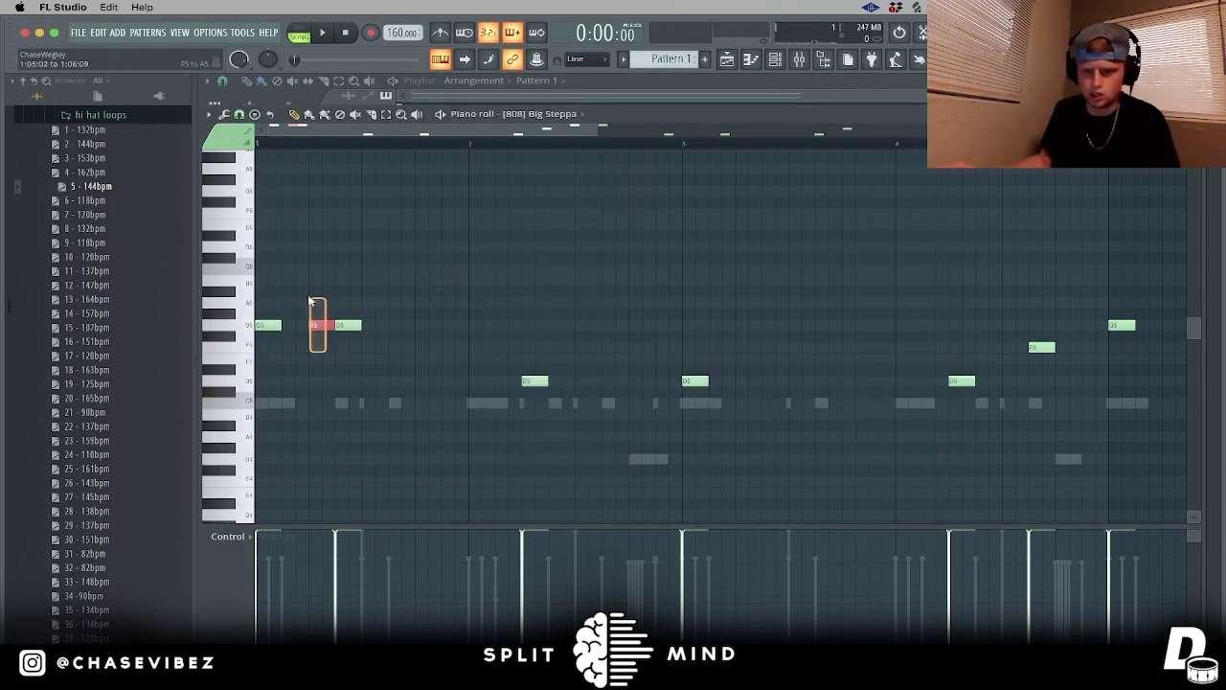
# Step: Lengthen the G5 notes in bar 1 and the D5 notes in bars 2 and 3 of [808] Big Steppa during playback
pyautogui.press('space')
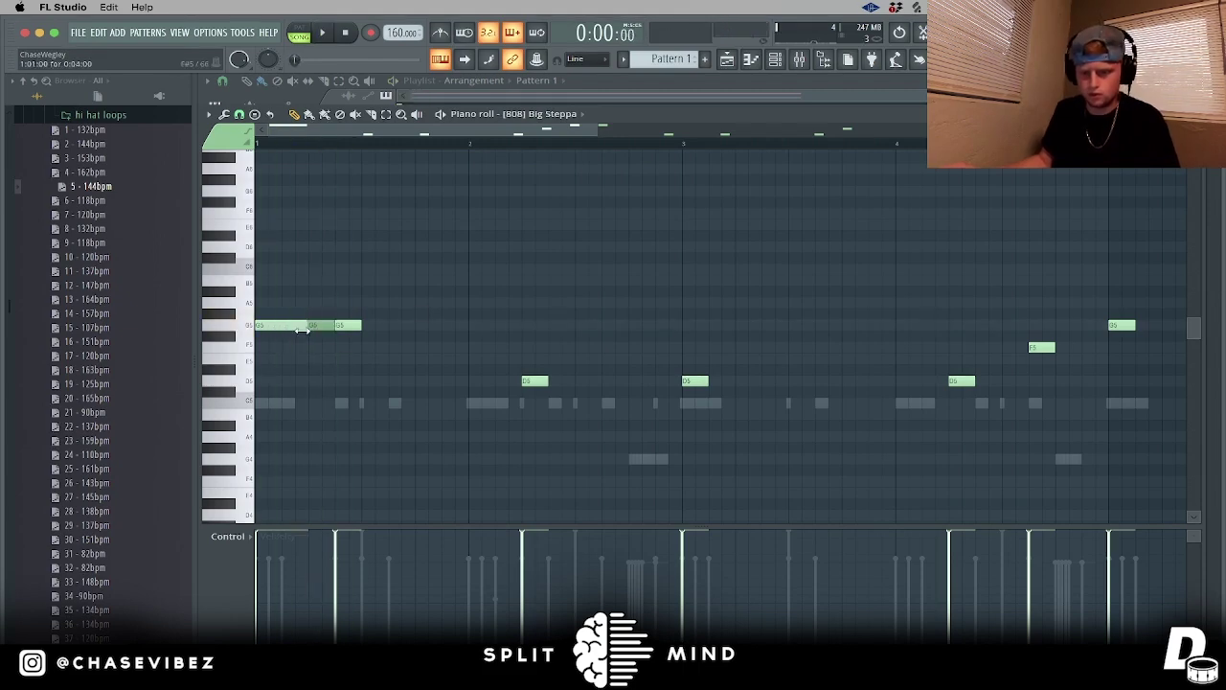
pyautogui.press('space')
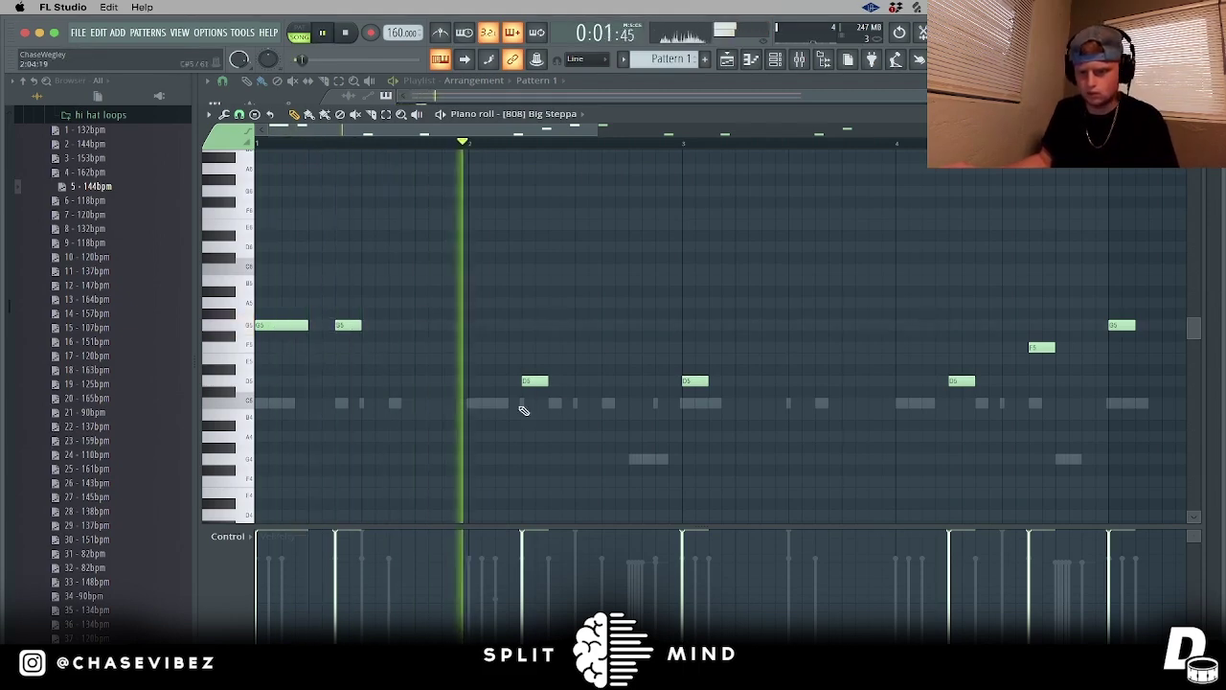
pyautogui.moveTo(553, 376); pyautogui.dragTo(583, 389)
pyautogui.press('space')
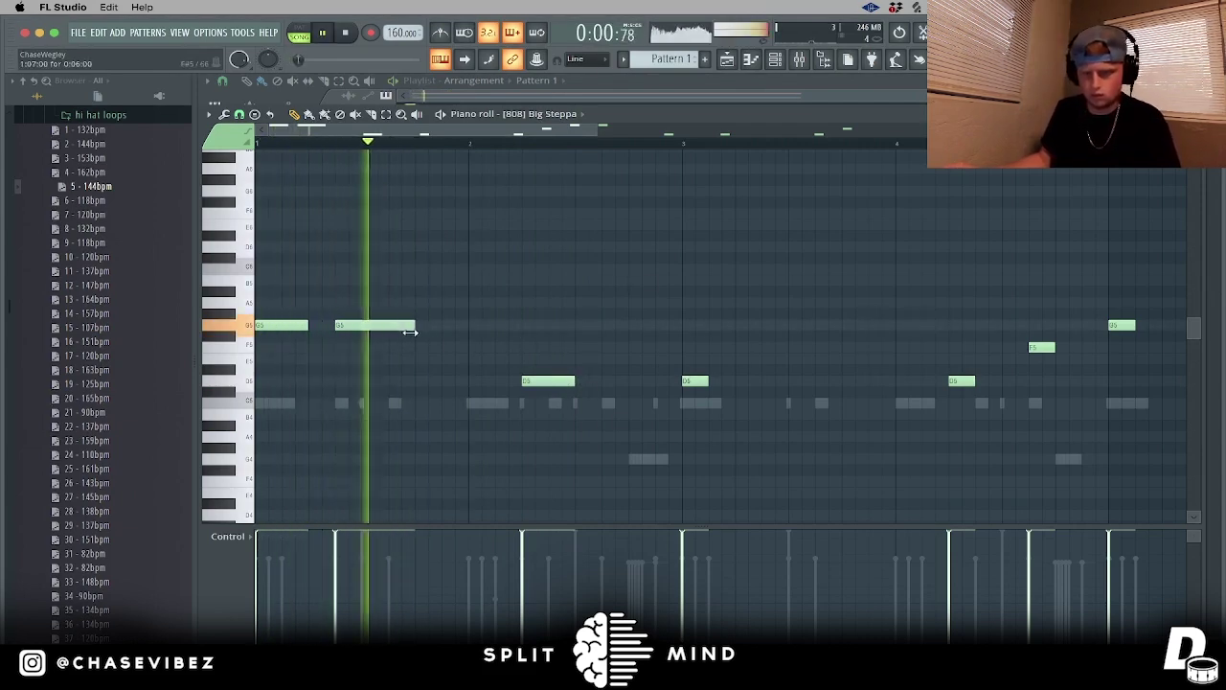
pyautogui.moveTo(405, 329); pyautogui.dragTo(415, 329)
pyautogui.moveTo(707, 382); pyautogui.dragTo(789, 382)
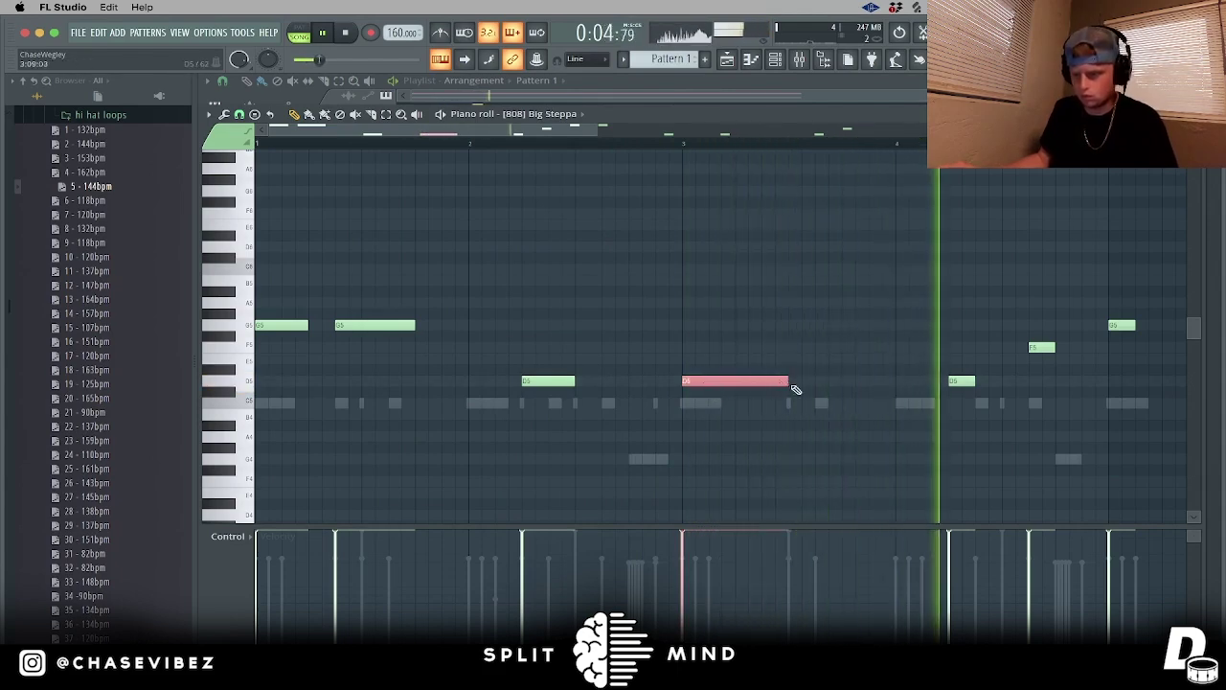
# Step: Lengthen the D5 note in bar 4 and replace the F5 after it with a longer F5 followed by a short one
pyautogui.click(968, 383)
pyautogui.press('space')
pyautogui.moveTo(982, 382); pyautogui.dragTo(1002, 382)
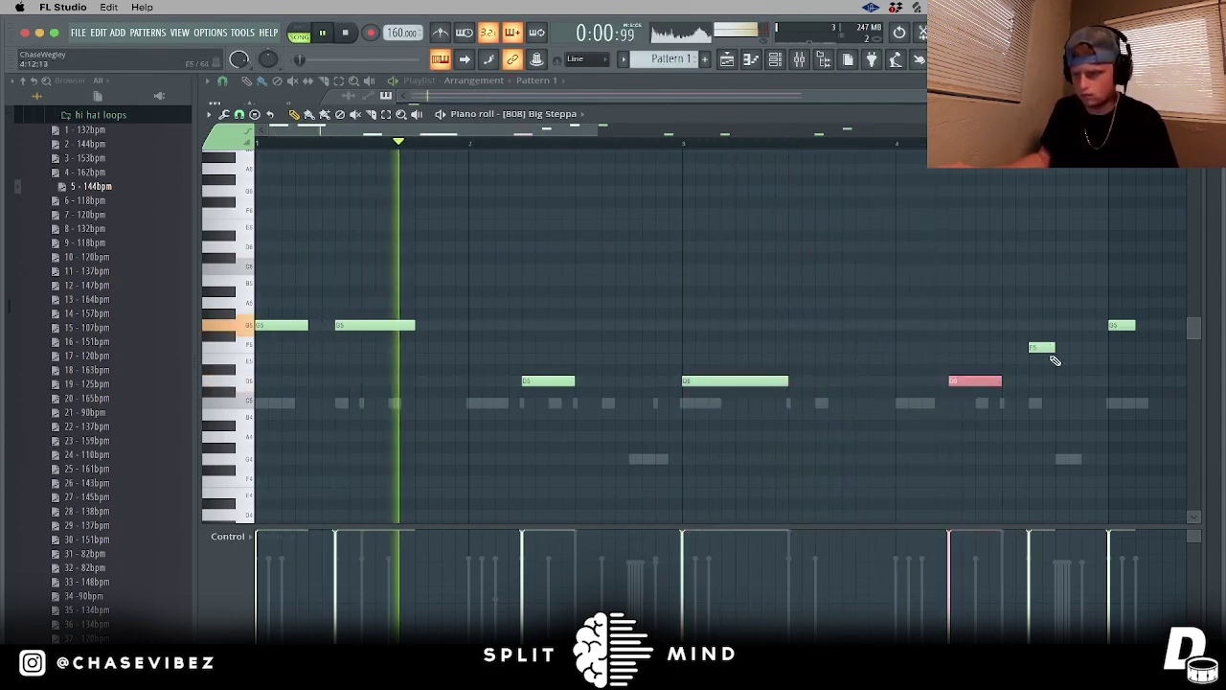
pyautogui.rightClick(1045, 348)
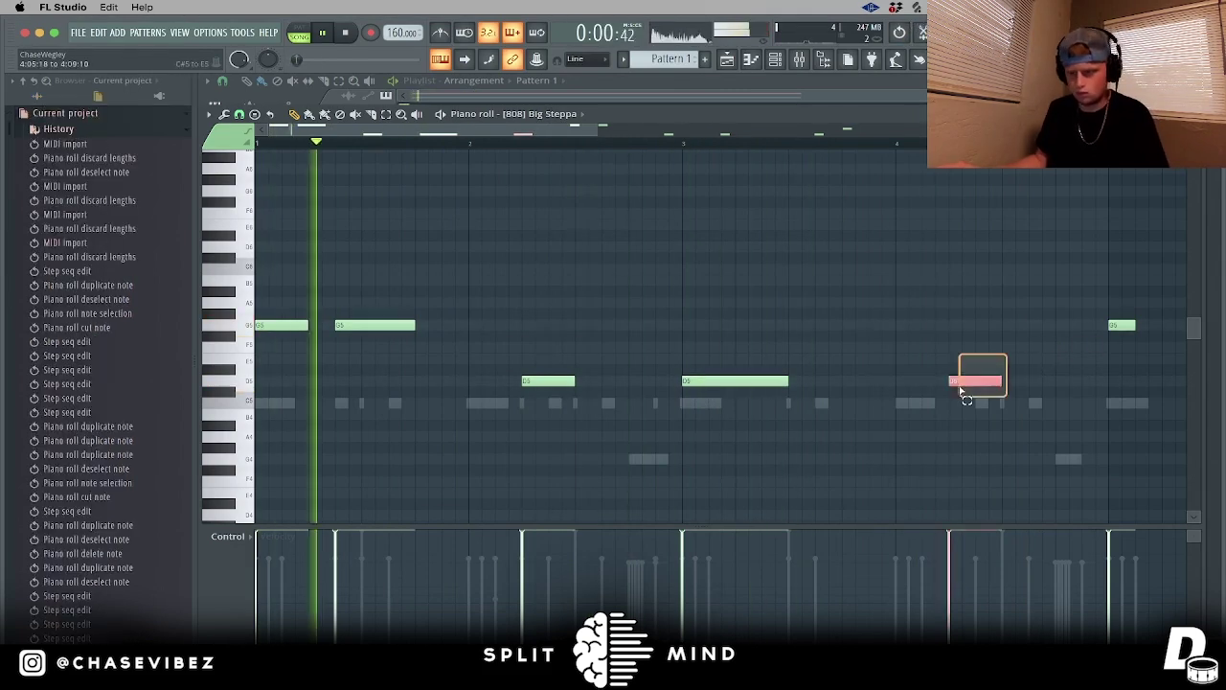
pyautogui.moveTo(1025, 380); pyautogui.dragTo(1101, 350)
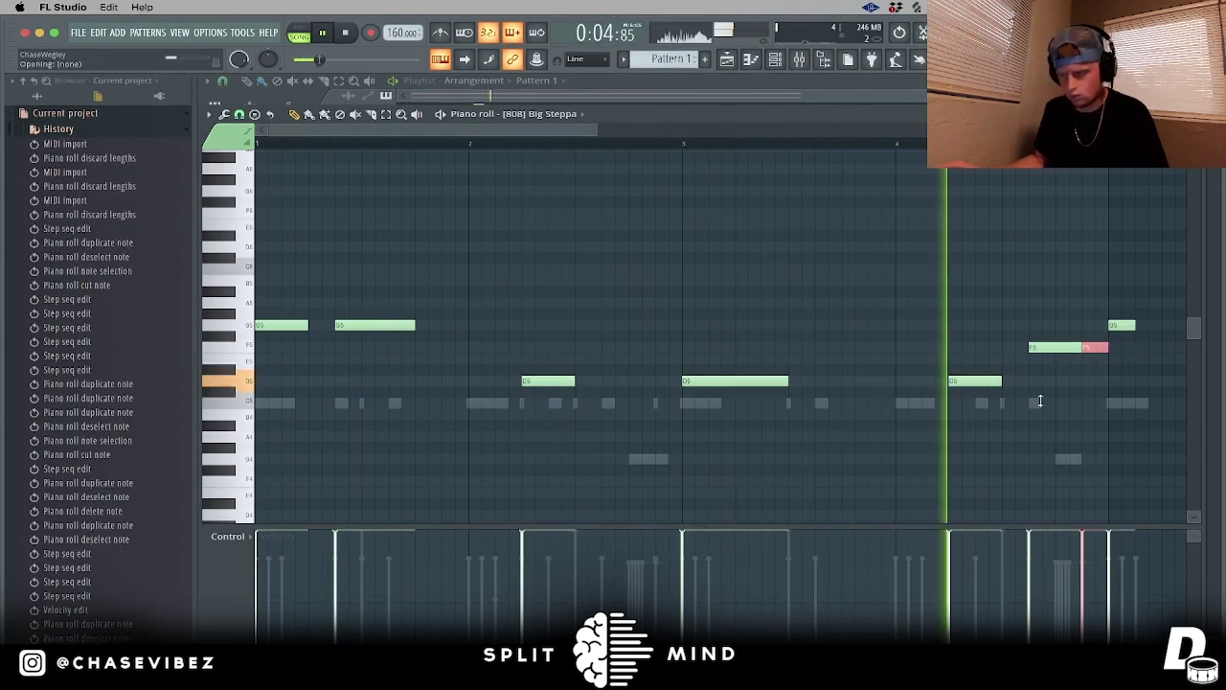
# Step: Chop the short second F5 note in bar 4 into a rapid roll
pyautogui.hotkey('ctrl', 'k')
pyautogui.click(724, 427)
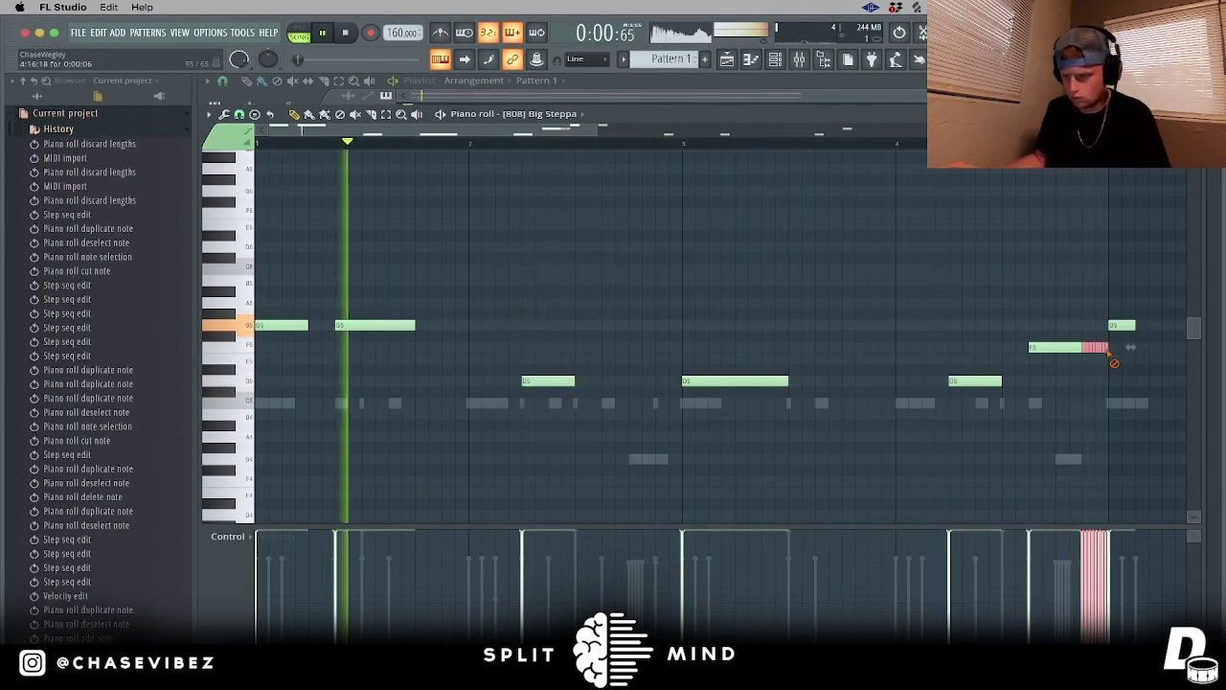
pyautogui.click(1096, 352)
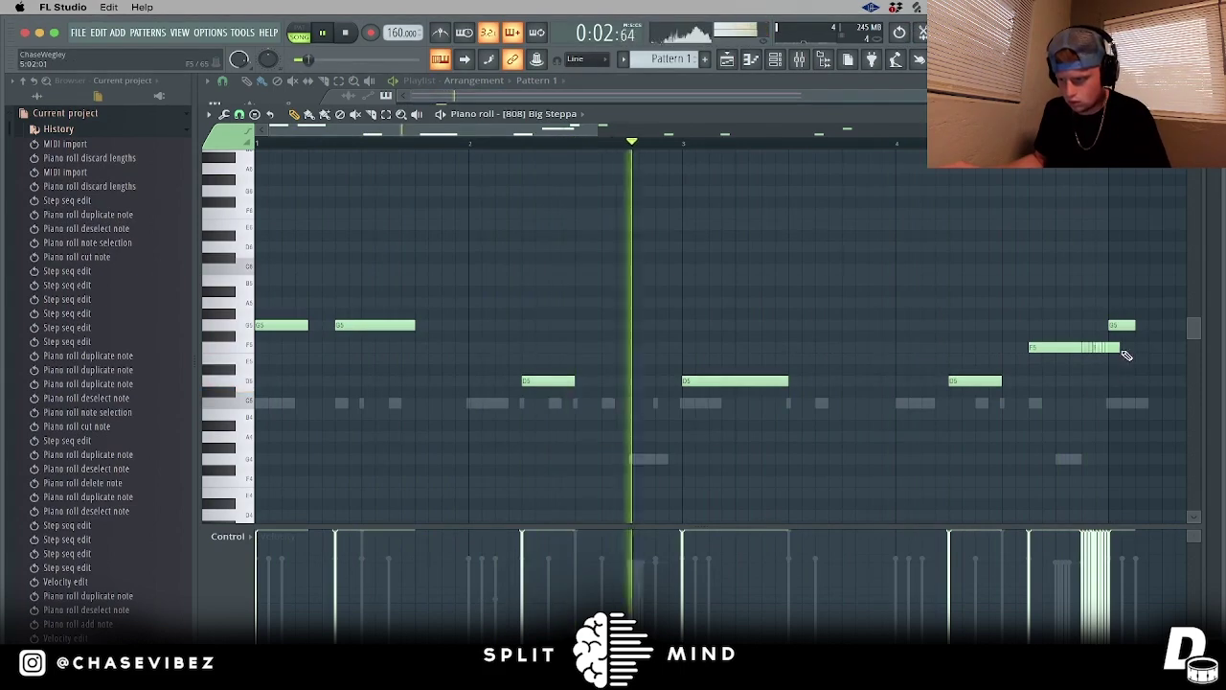
# Step: Trim the end of the F5 roll in bar 4, lower its velocities and play it
pyautogui.press('space')
pyautogui.rightClick(1116, 353)
pyautogui.moveTo(1116, 354); pyautogui.dragTo(1088, 351)
pyautogui.scroll(-15, 1095, 350)
pyautogui.press('super+d')
pyautogui.press('space')
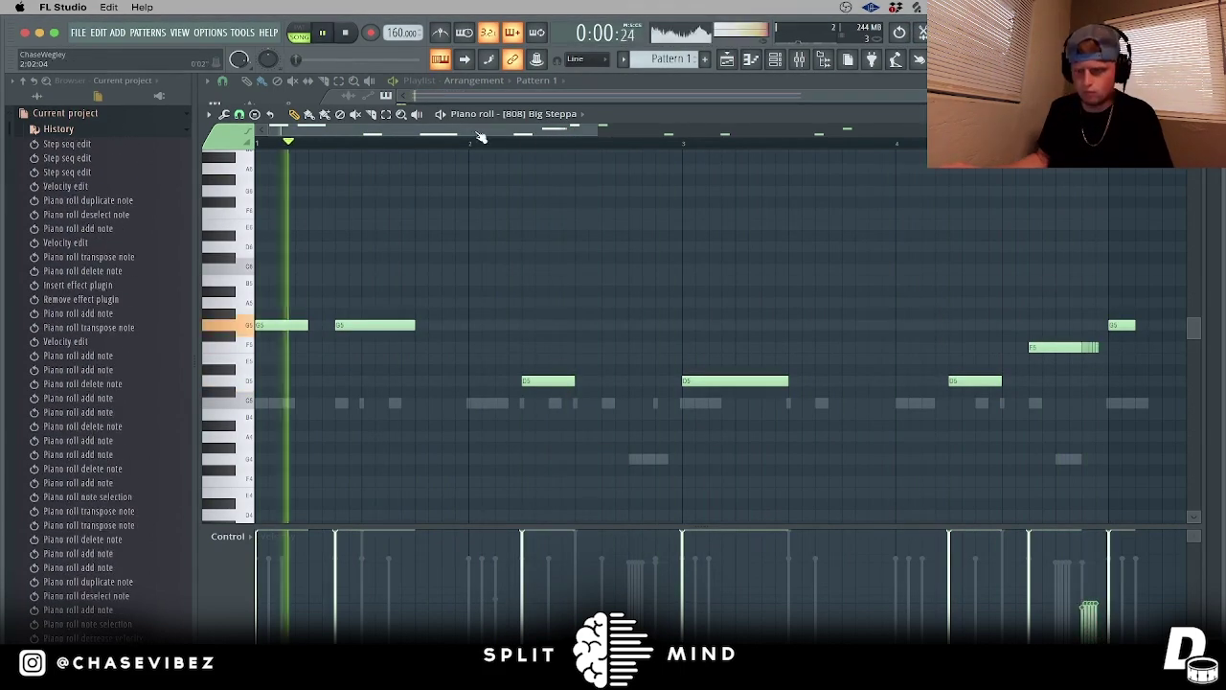
# Step: Replace the [808] Big Steppa notes in bars 5 to 8 with a copy of the edited first four bars
pyautogui.scroll(-3, 539, 211)
pyautogui.moveTo(928, 413); pyautogui.dragTo(566, 280)
pyautogui.press('Delete')
pyautogui.hotkey('ctrl', 'a')
pyautogui.hotkey('ctrl', 'b')
pyautogui.hotkey('ctrl', 'd')
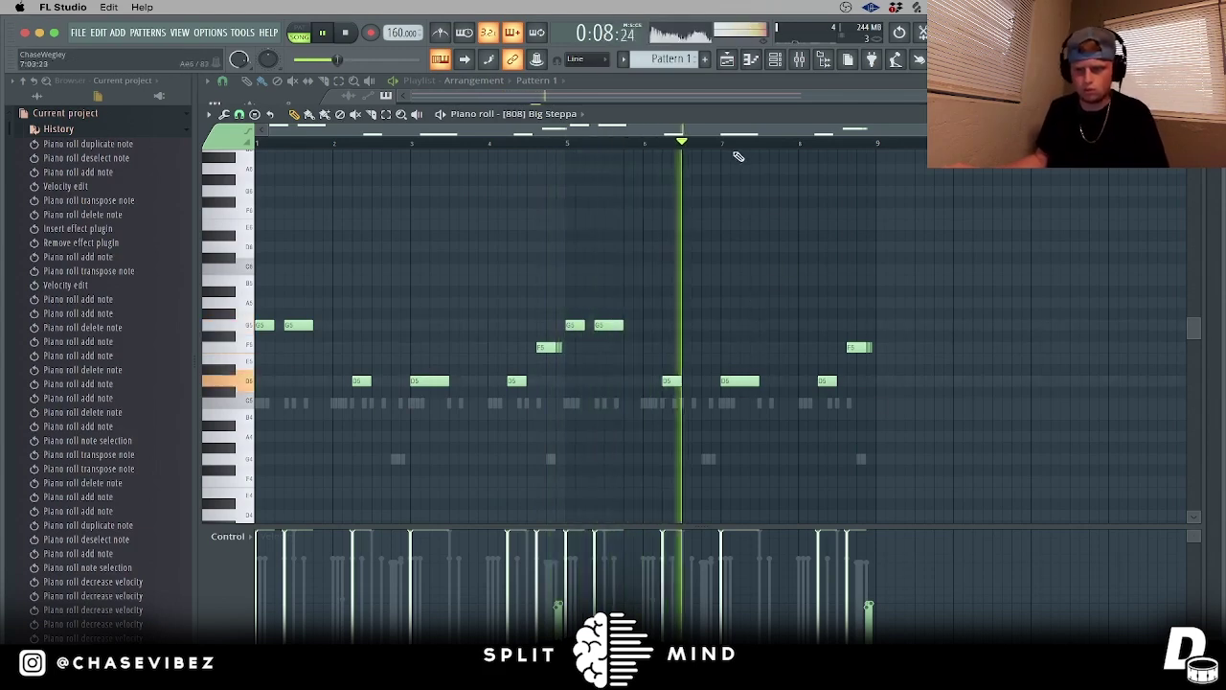
# Step: Copy the [808] Big Steppa notes to [808] Short Spinz, mute Big Steppa and play the Short Spinz line
pyautogui.click(794, 62)
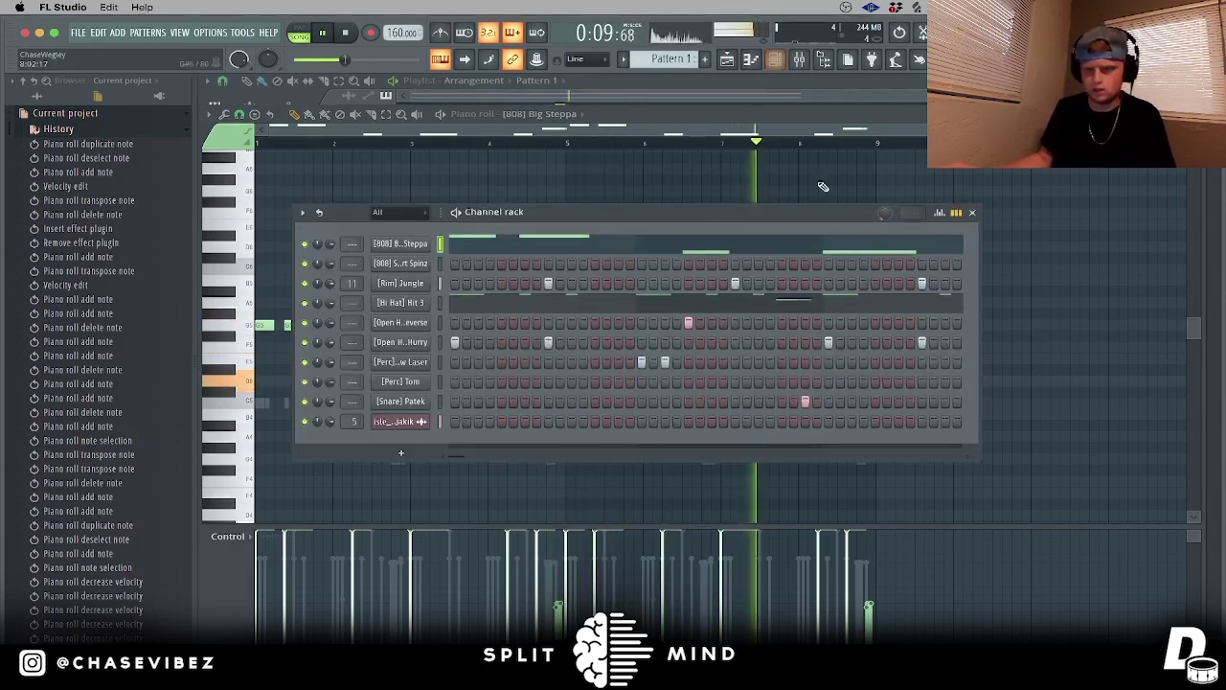
pyautogui.click(441, 264)
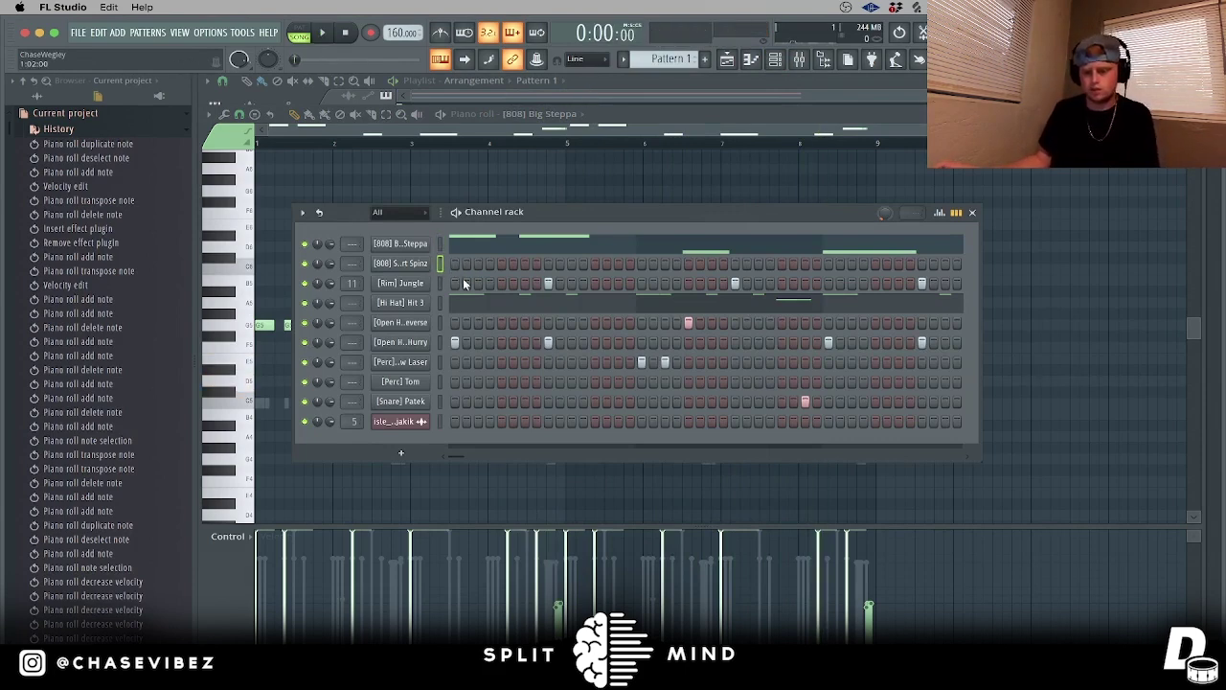
pyautogui.click(440, 264)
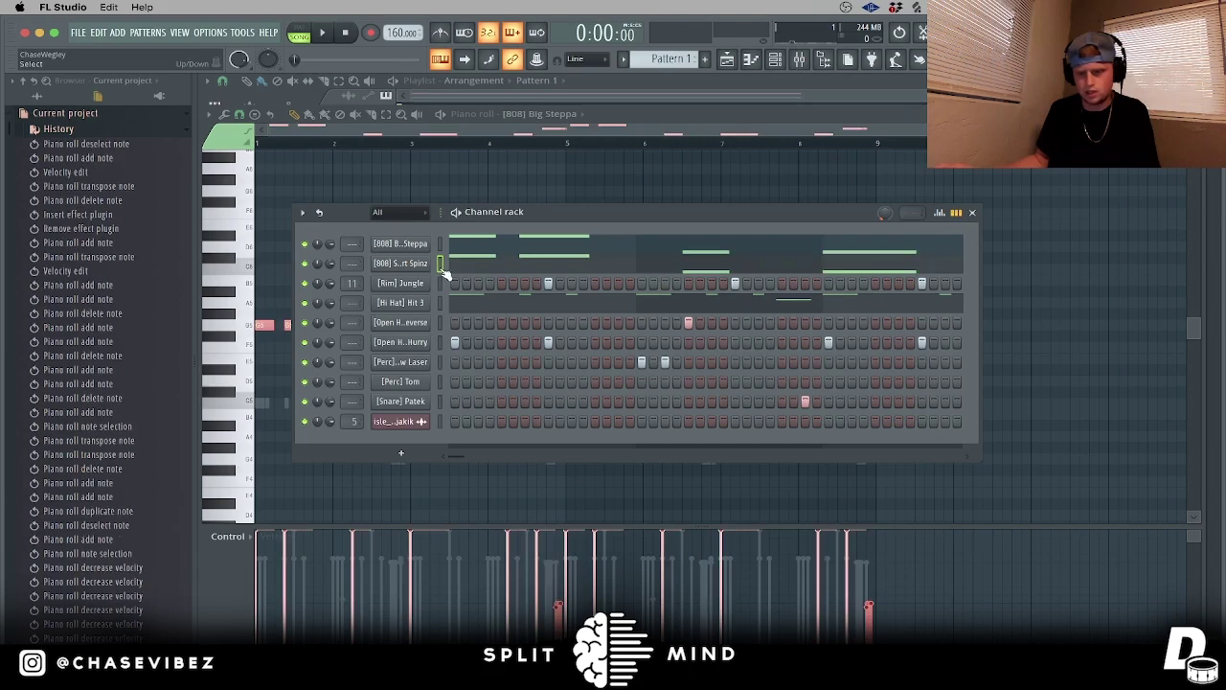
pyautogui.click(306, 244)
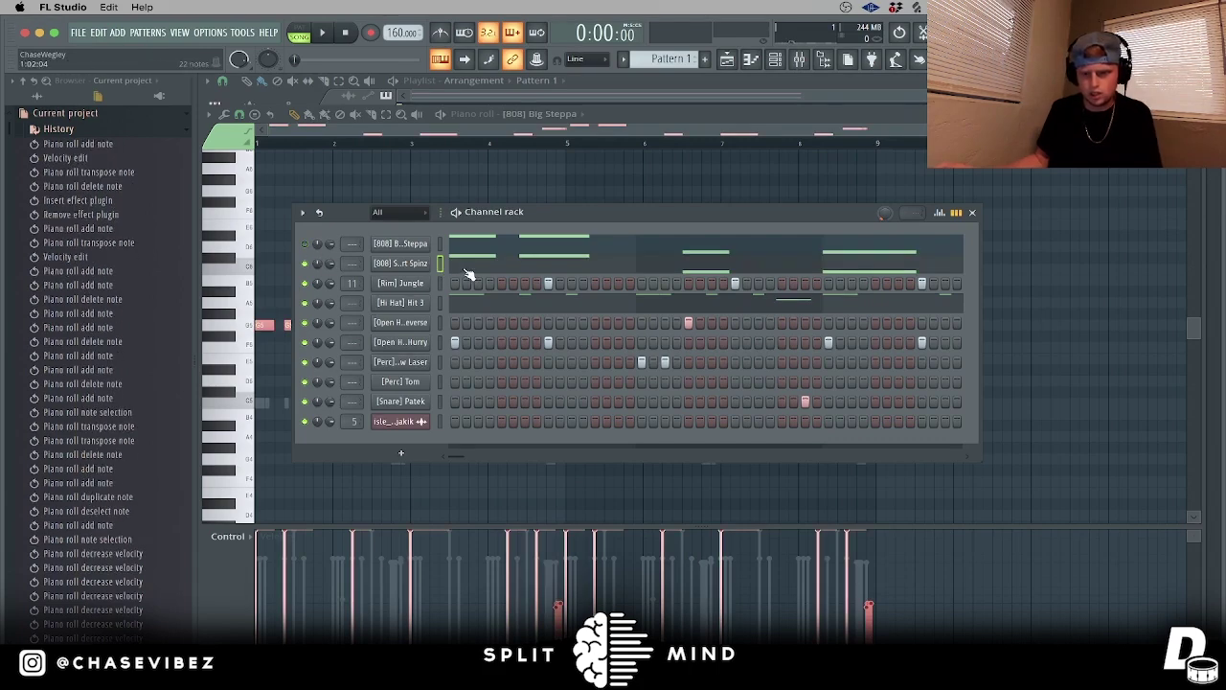
pyautogui.click(468, 272)
pyautogui.press('space')
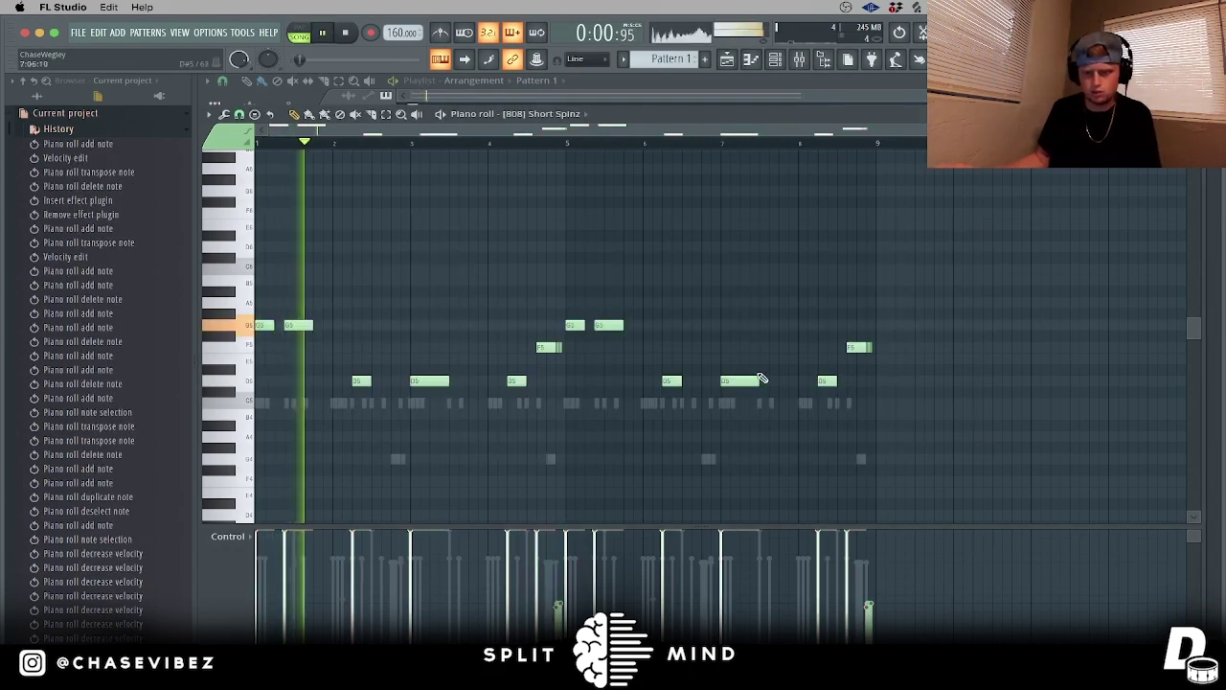
# Step: Route [808] Big Steppa to mixer track 9 and [808] Short Spinz to mixer track 10
pyautogui.click(778, 66)
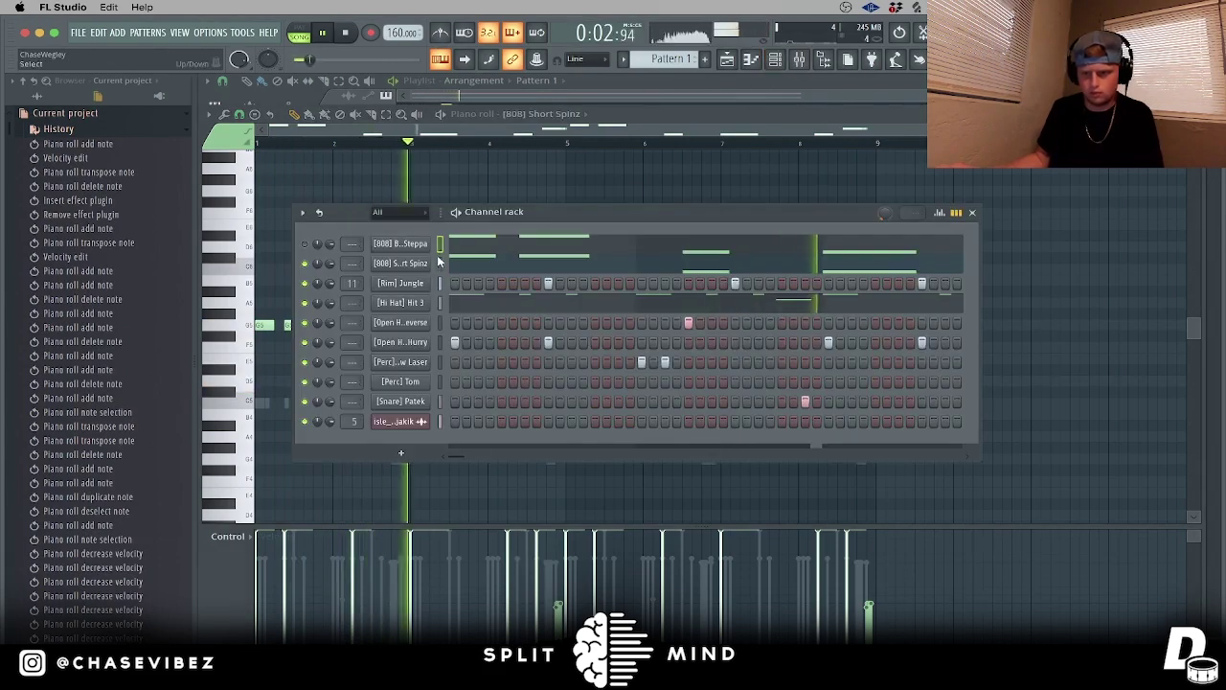
pyautogui.click(798, 61)
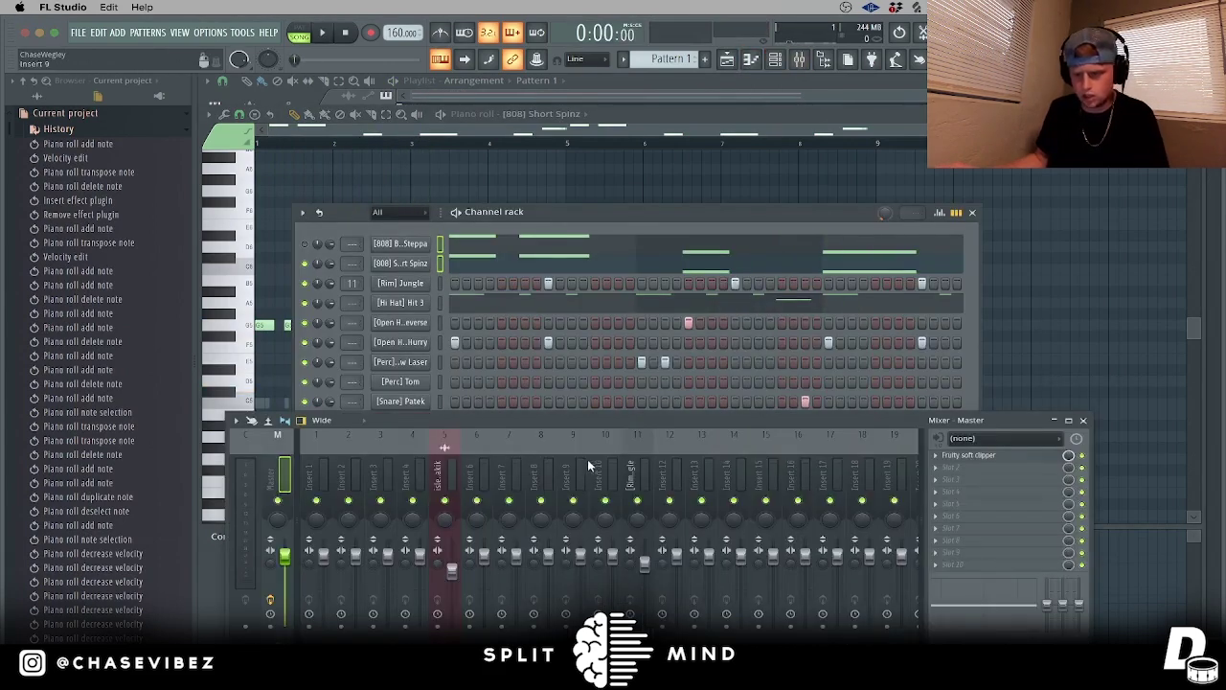
pyautogui.click(444, 474)
pyautogui.moveTo(353, 263); pyautogui.dragTo(353, 251)
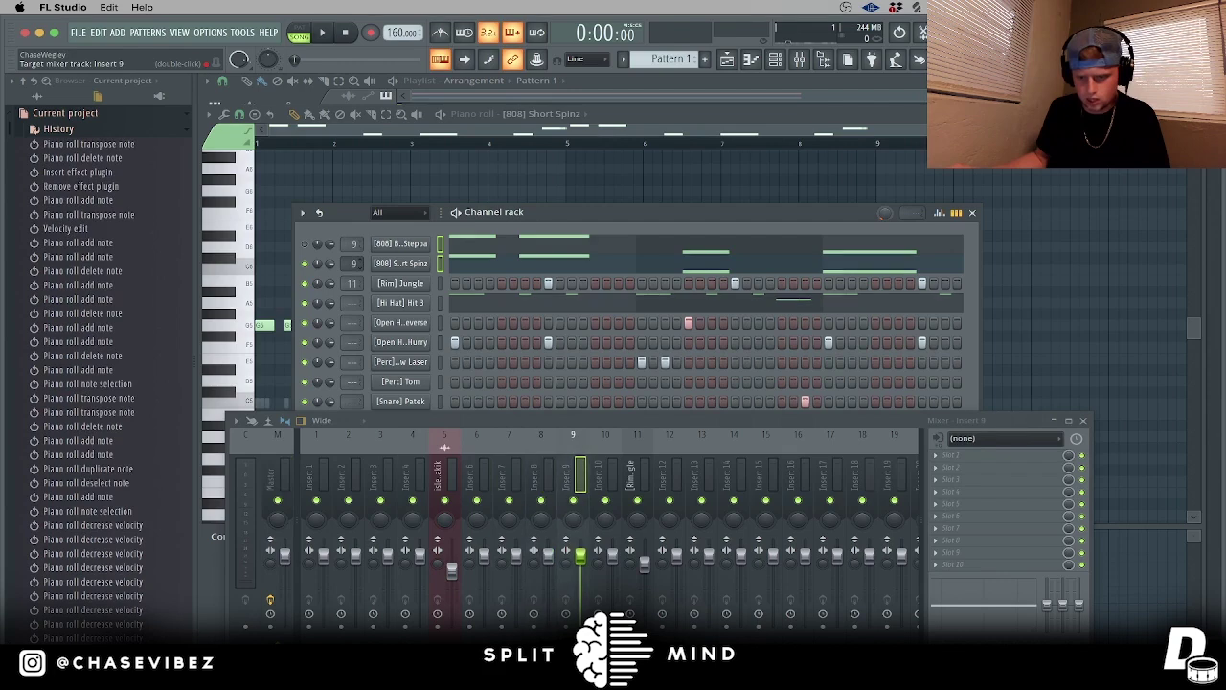
pyautogui.click(577, 487)
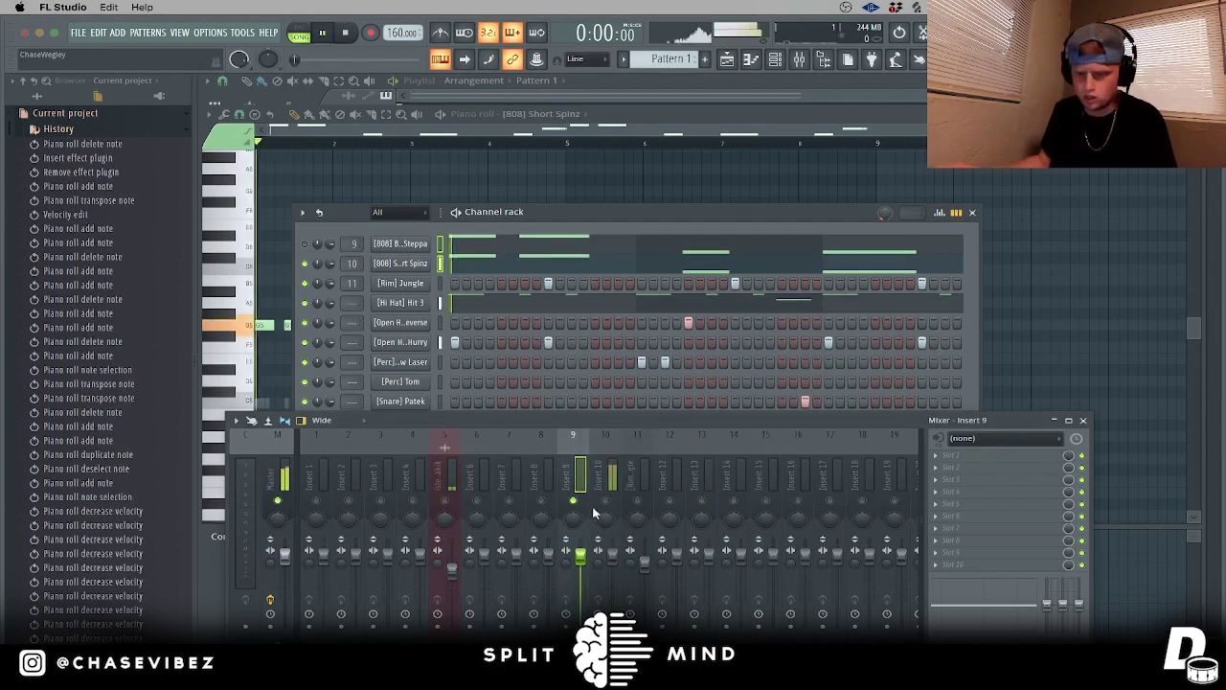
# Step: Lower the volume of mixer track 10, unmute [808] Big Steppa and set mixer track 9 to 88% volume
pyautogui.click(614, 558)
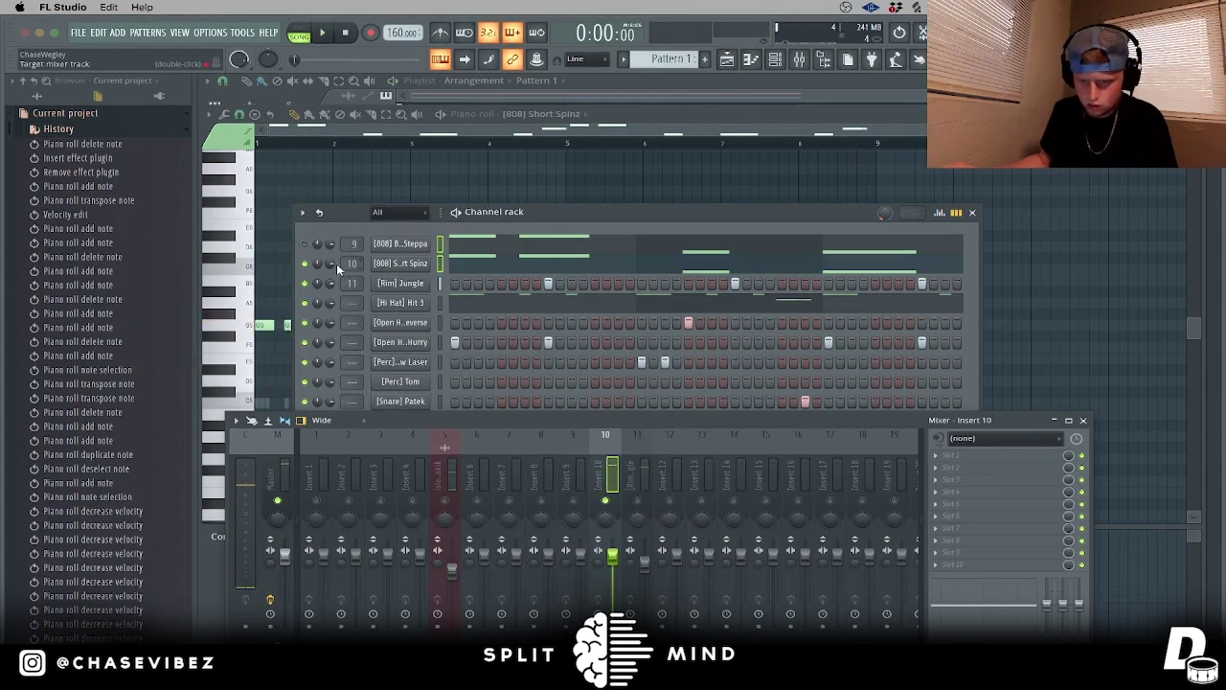
pyautogui.press('space')
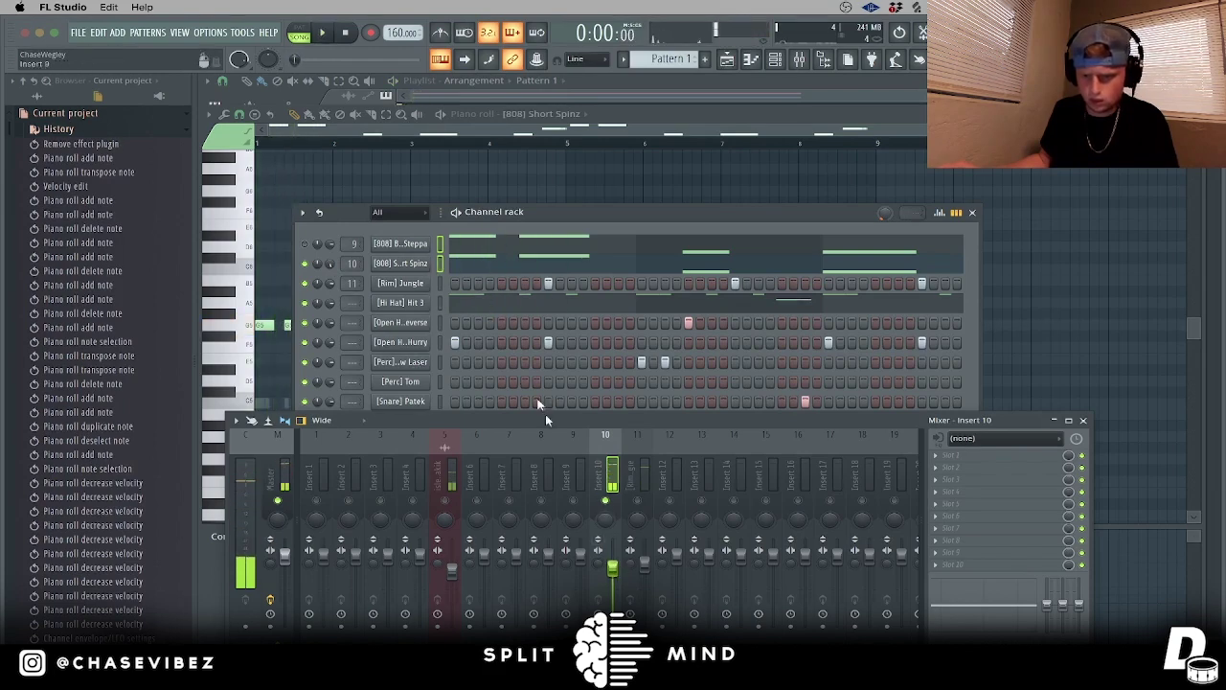
pyautogui.click(306, 244)
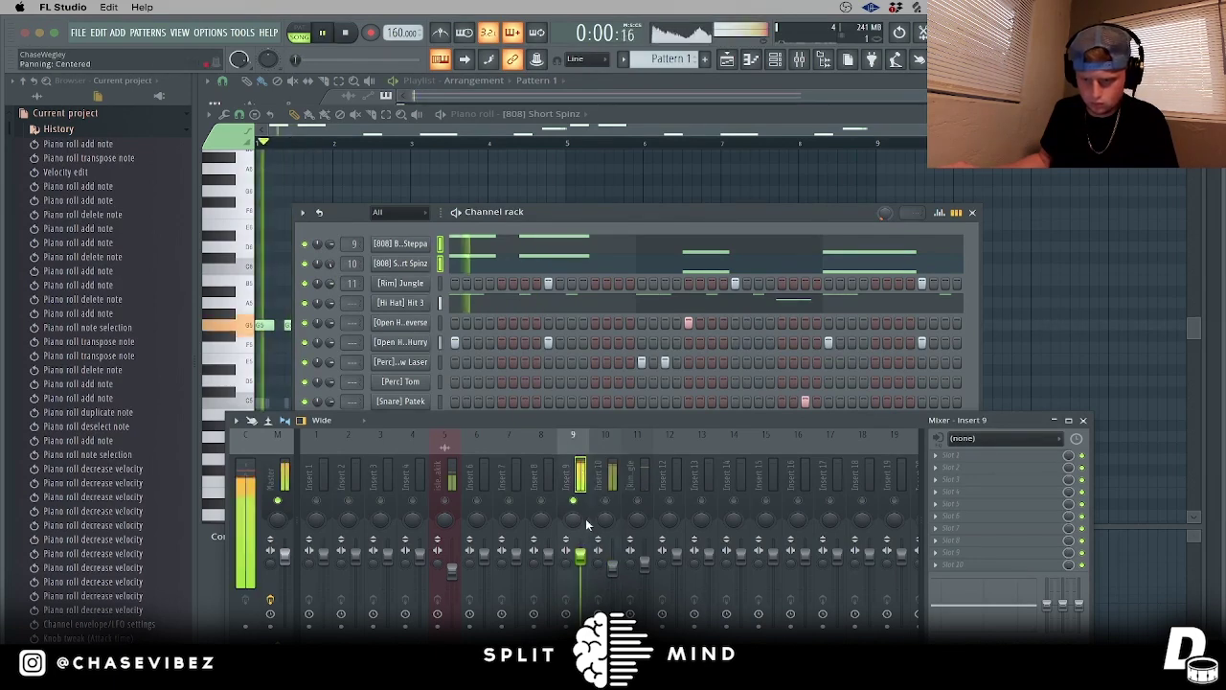
pyautogui.moveTo(581, 556); pyautogui.dragTo(581, 563)
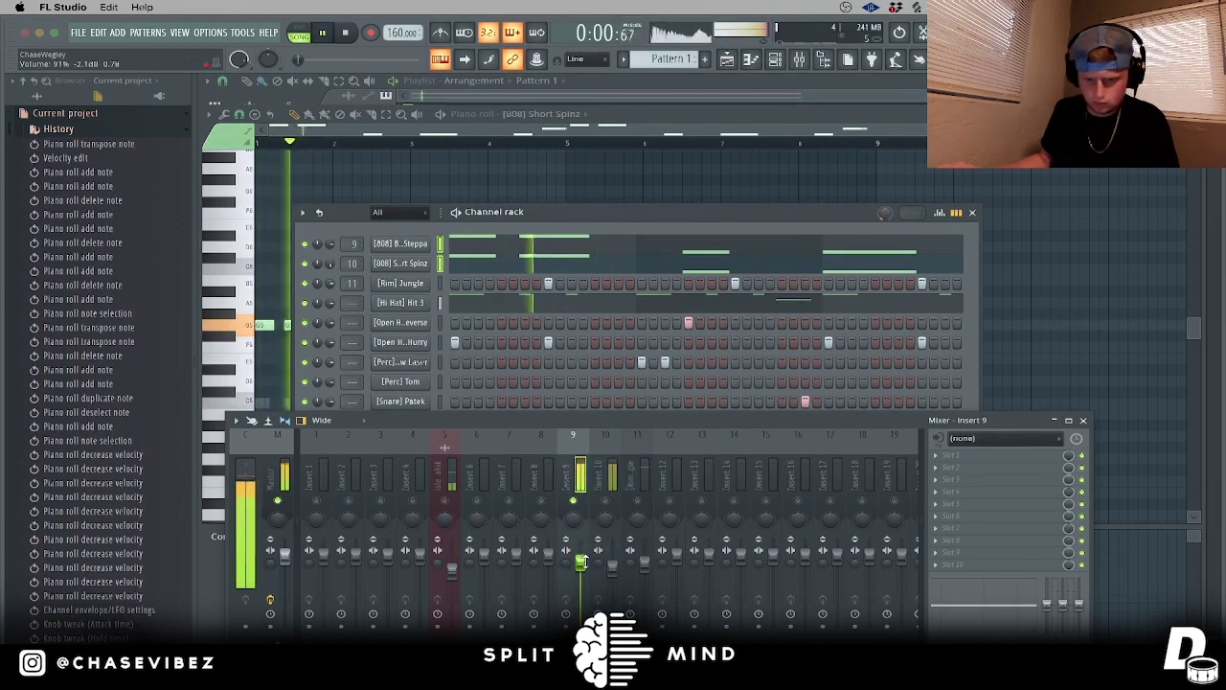
pyautogui.moveTo(581, 562); pyautogui.dragTo(581, 564)
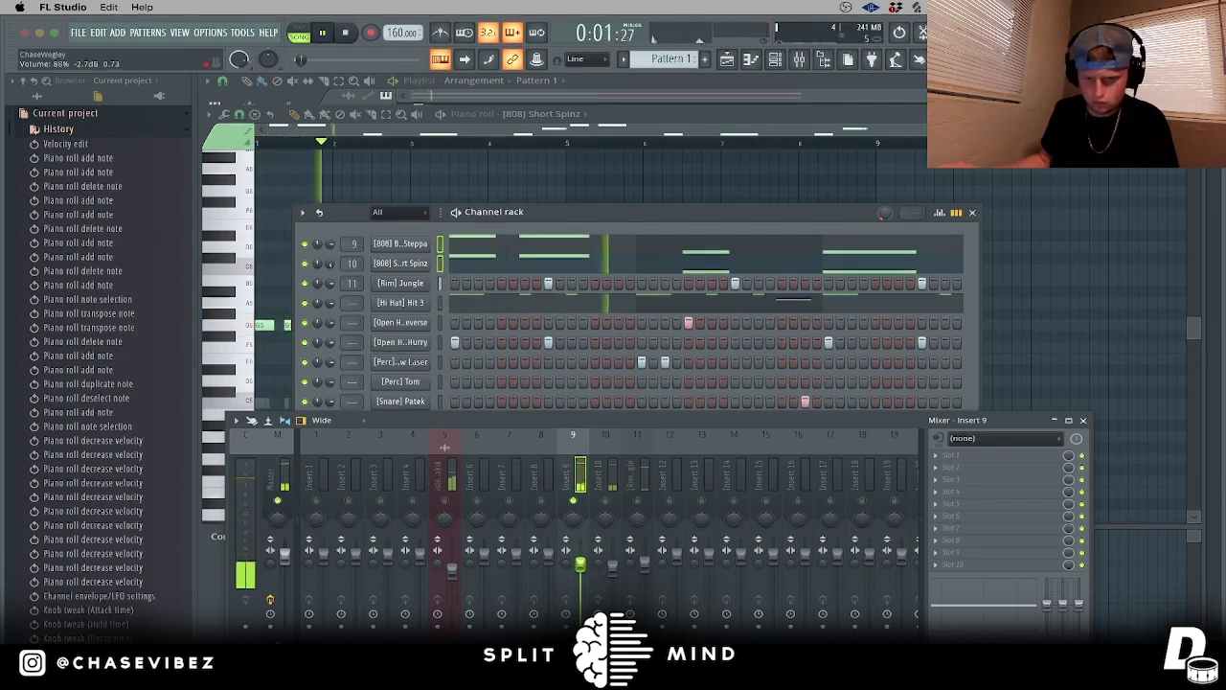
pyautogui.rightClick(575, 502)
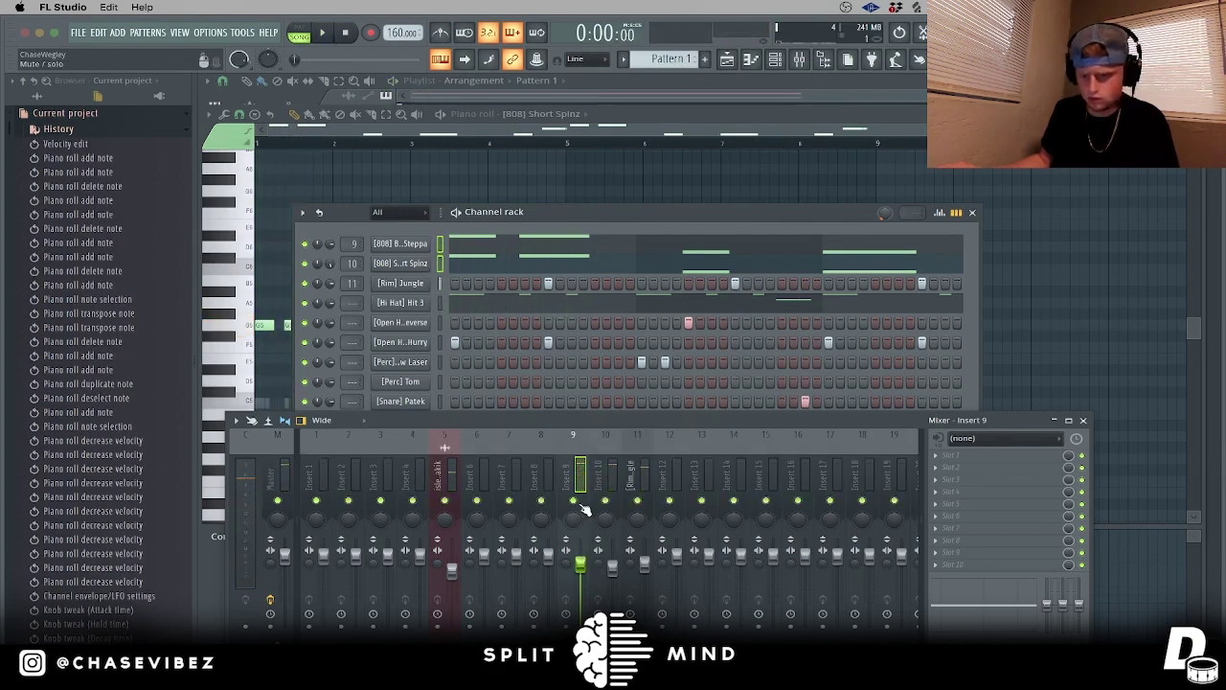
# Step: Add a quiet G5 note roll just before the D5 note in bar 2 of [808] Short Spinz
pyautogui.click(578, 264)
pyautogui.click(1083, 419)
pyautogui.press('space')
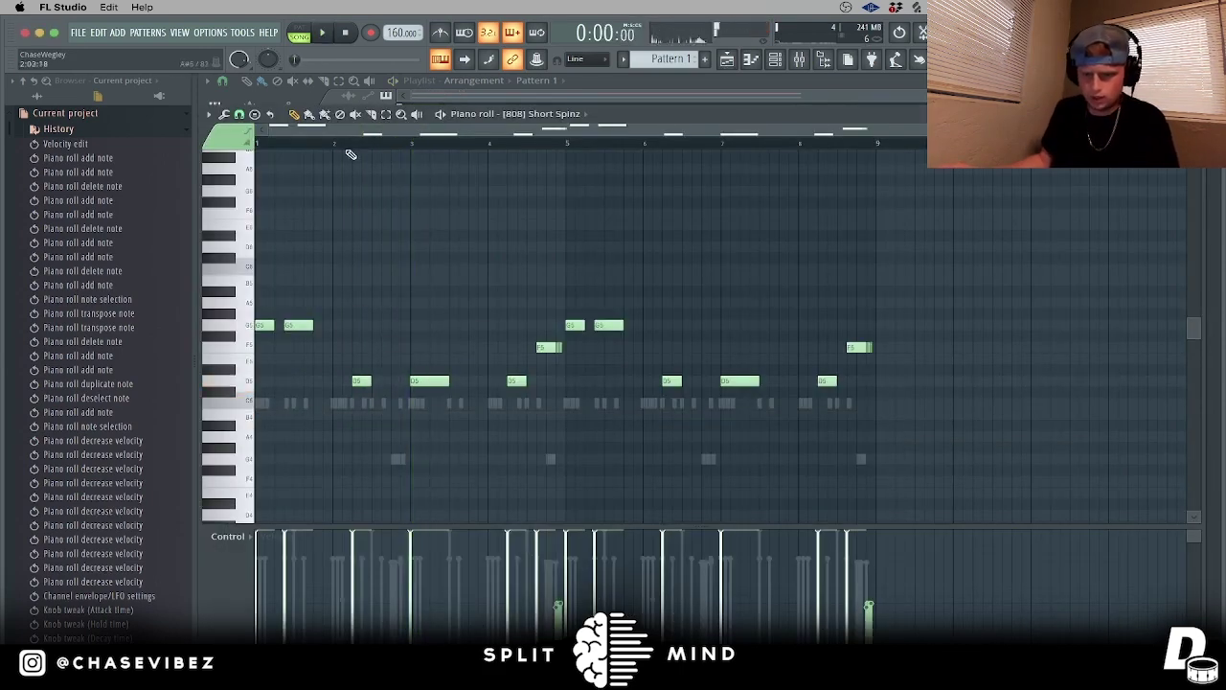
pyautogui.scroll(5, 348, 154)
pyautogui.scroll(-4, 356, 188)
pyautogui.scroll(5, 338, 154)
pyautogui.click(356, 434)
pyautogui.keyDown('ctrl'); pyautogui.click(369, 435); pyautogui.keyUp('ctrl')
pyautogui.hotkey('alt', 'a')
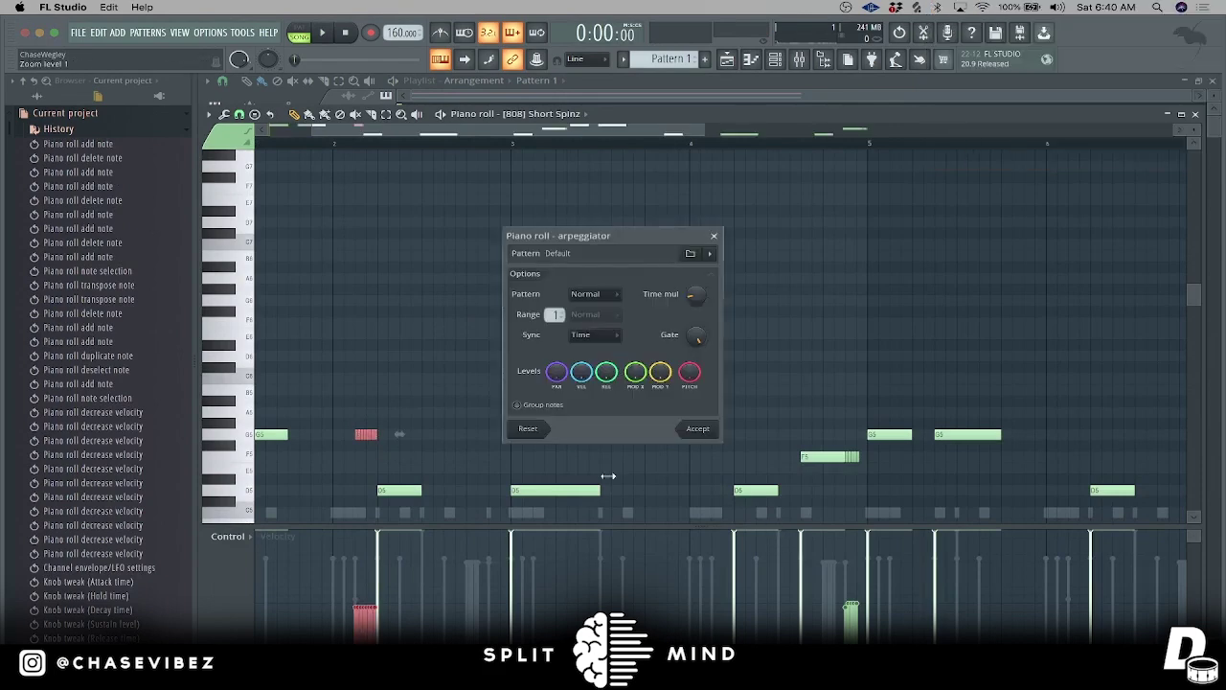
pyautogui.click(698, 429)
# Step: Shorten the G5 roll in bar 2 and play the pattern
pyautogui.moveTo(377, 434); pyautogui.dragTo(373, 436)
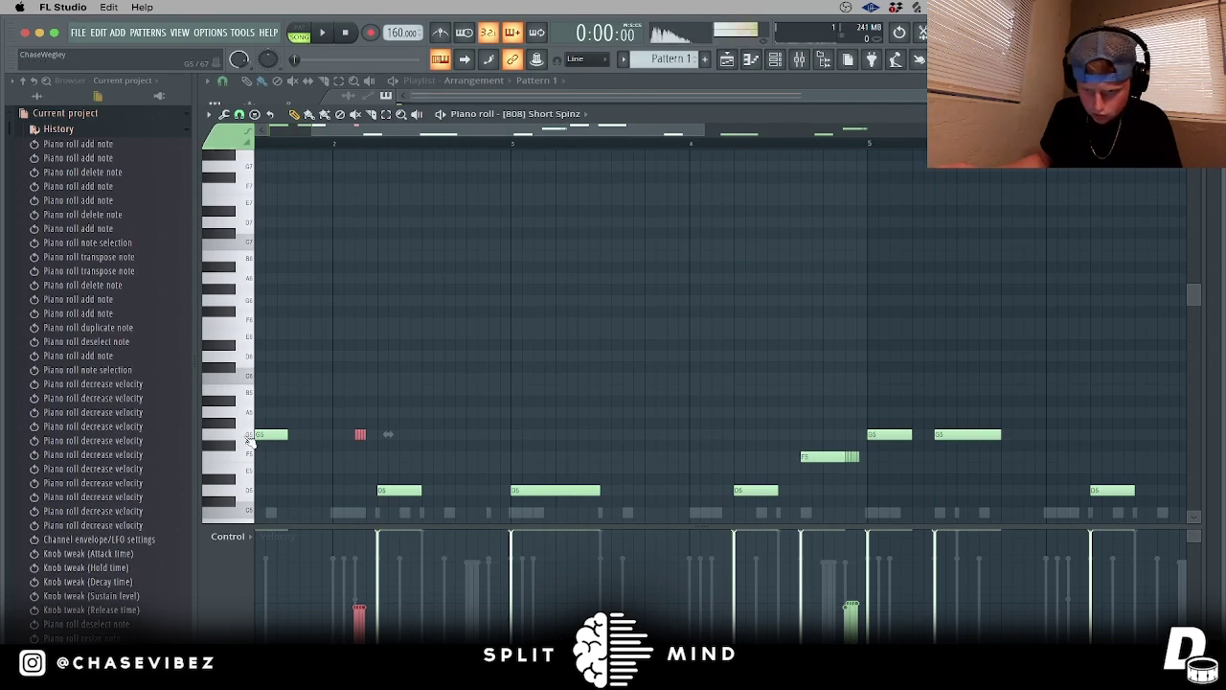
pyautogui.scroll(-3, 421, 407)
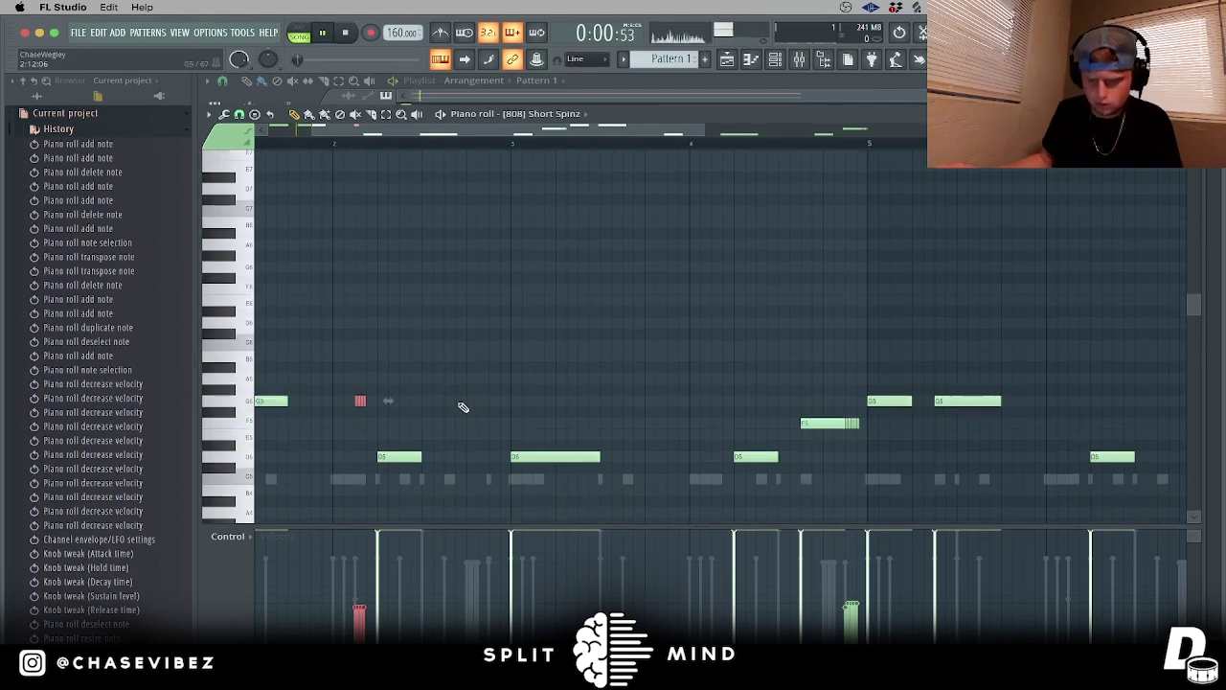
pyautogui.press('space')
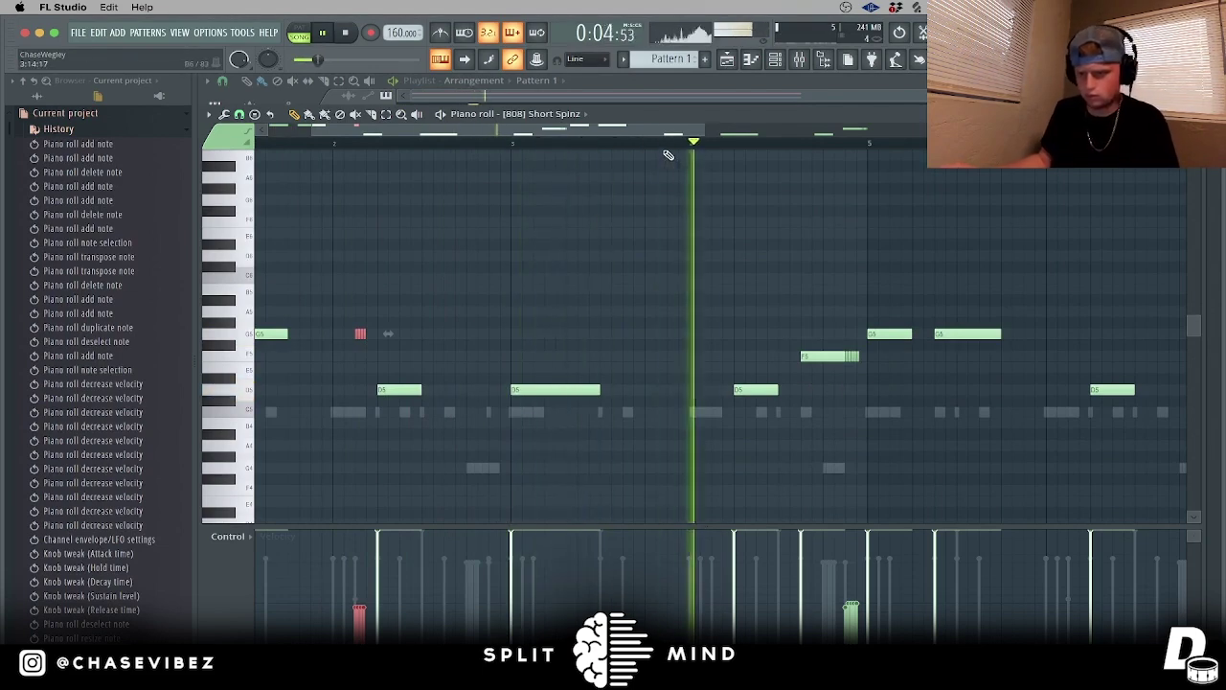
# Step: Replace the [808] Short Spinz notes in bars 5 to 8 with a copy of bars 1 to 4, including the G5 roll
pyautogui.scroll(-2, 648, 143)
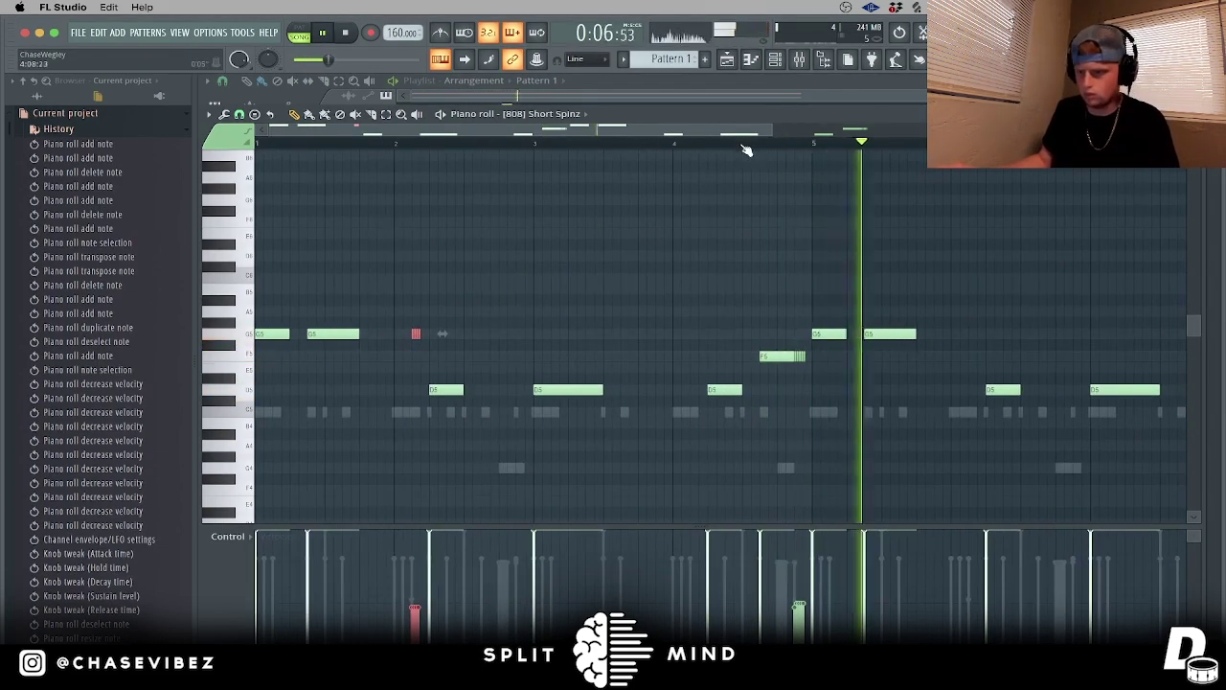
pyautogui.scroll(-2, 745, 151)
pyautogui.moveTo(1117, 447); pyautogui.dragTo(587, 195)
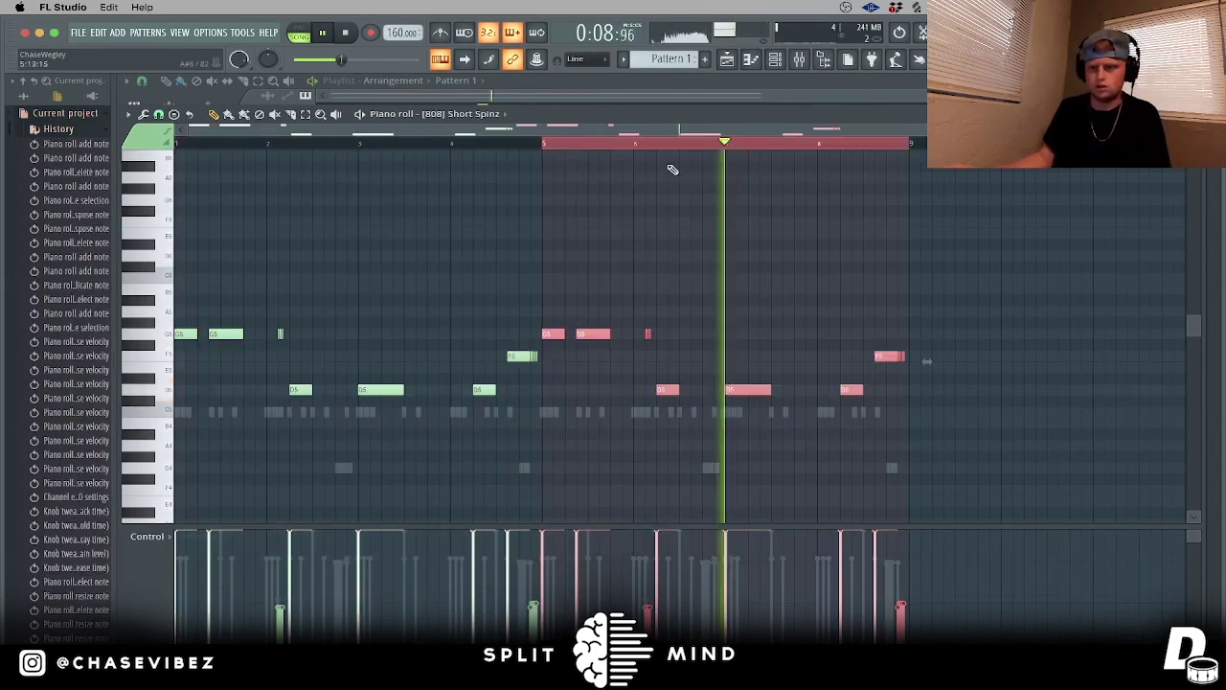
pyautogui.click(671, 169)
pyautogui.scroll(-1, 624, 150)
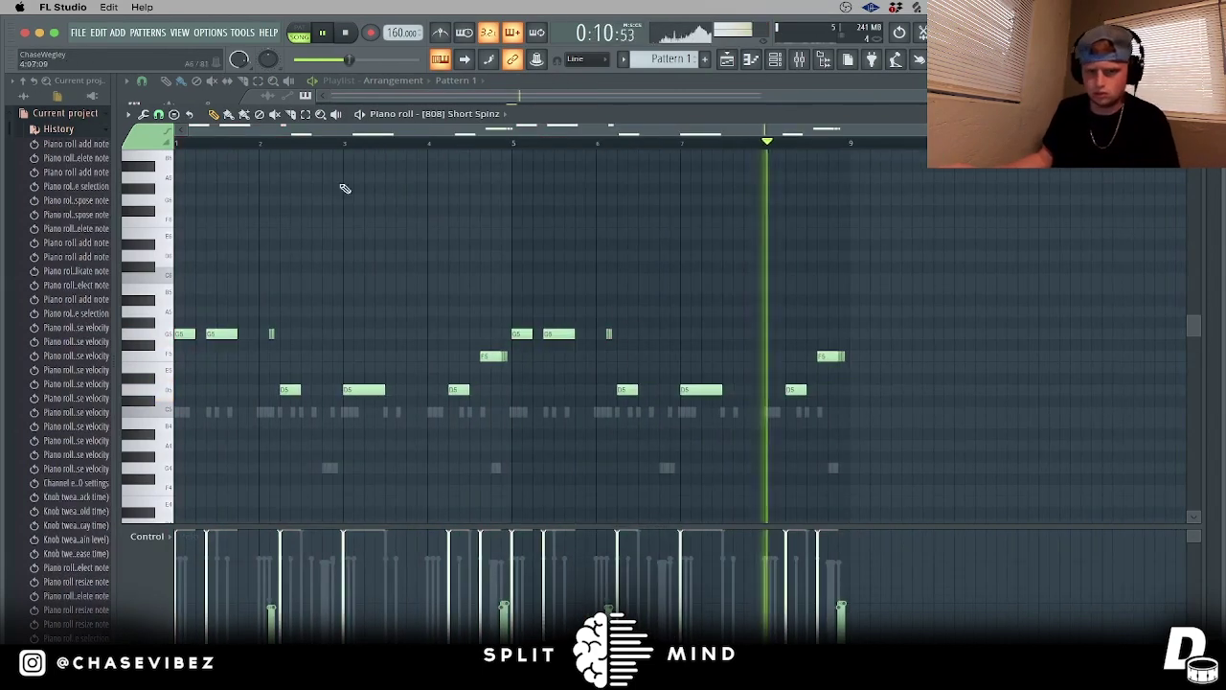
# Step: Switch the browser to all files, widen it and show the channel rack over the playlist
pyautogui.click(26, 98)
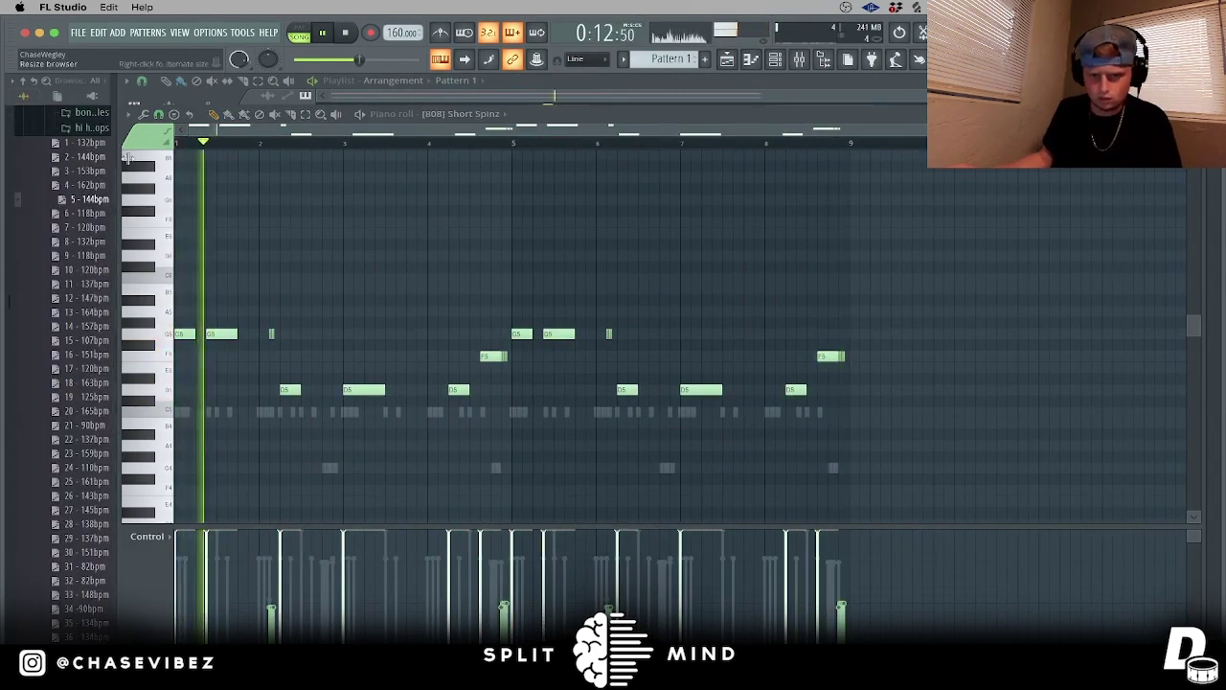
pyautogui.moveTo(116, 153); pyautogui.dragTo(206, 153)
pyautogui.click(727, 62)
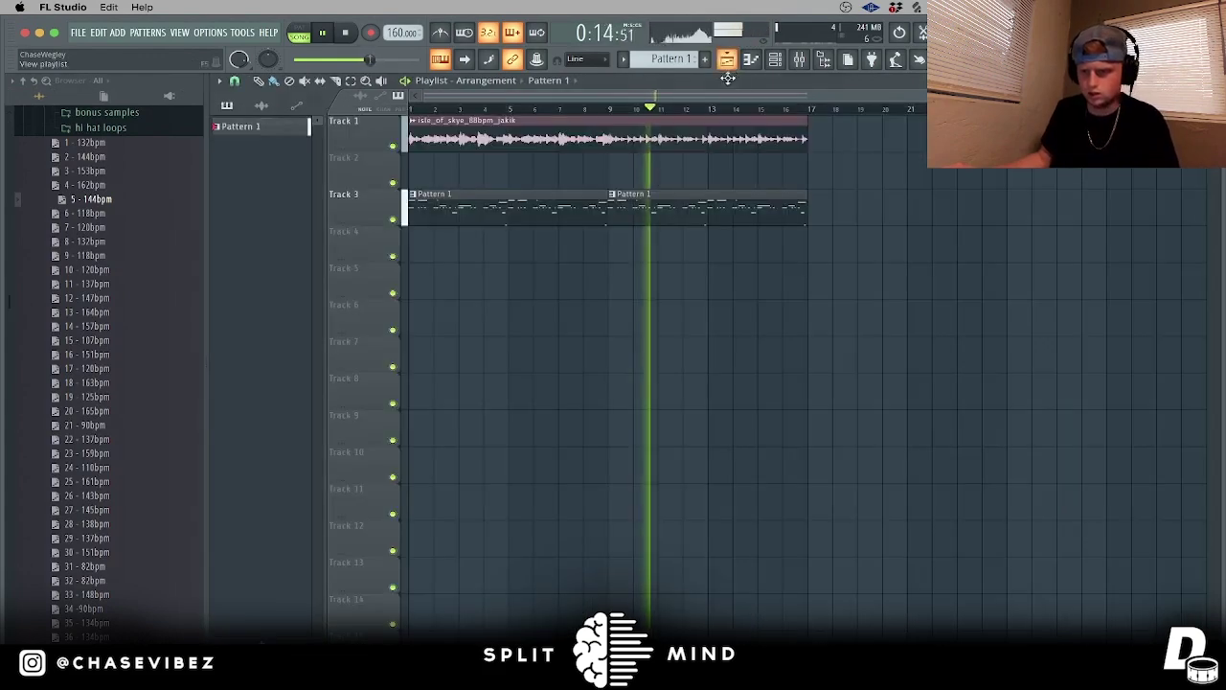
pyautogui.click(777, 60)
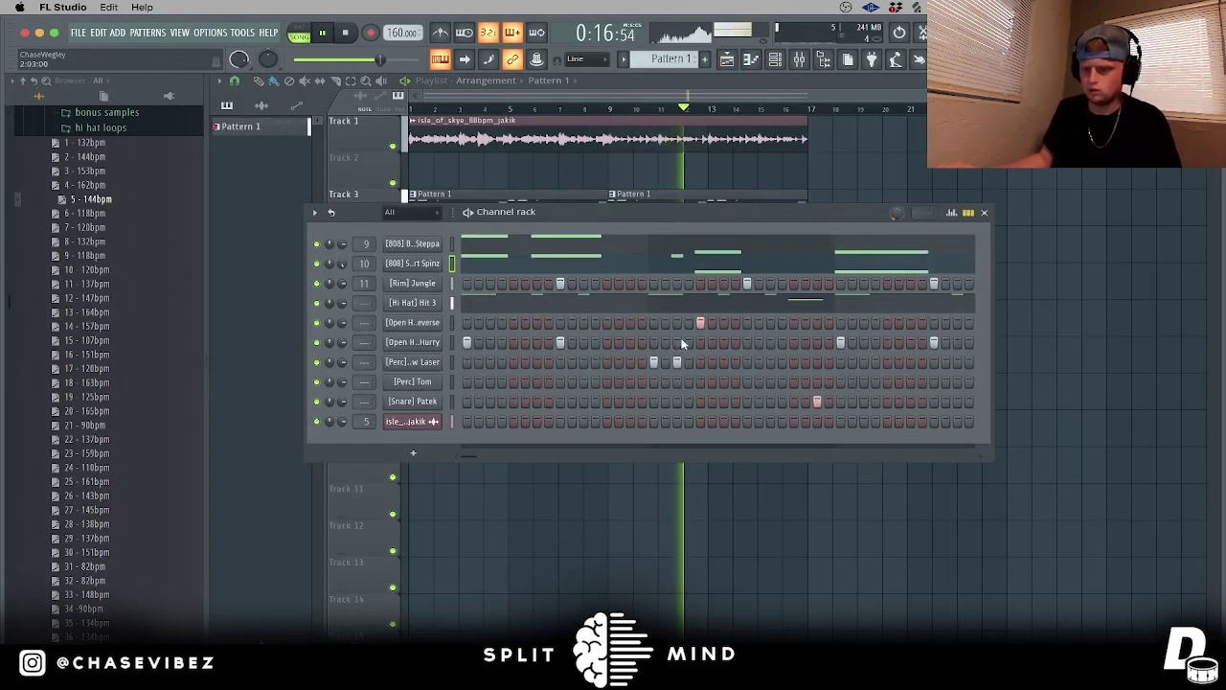
pyautogui.rightClick(436, 403)
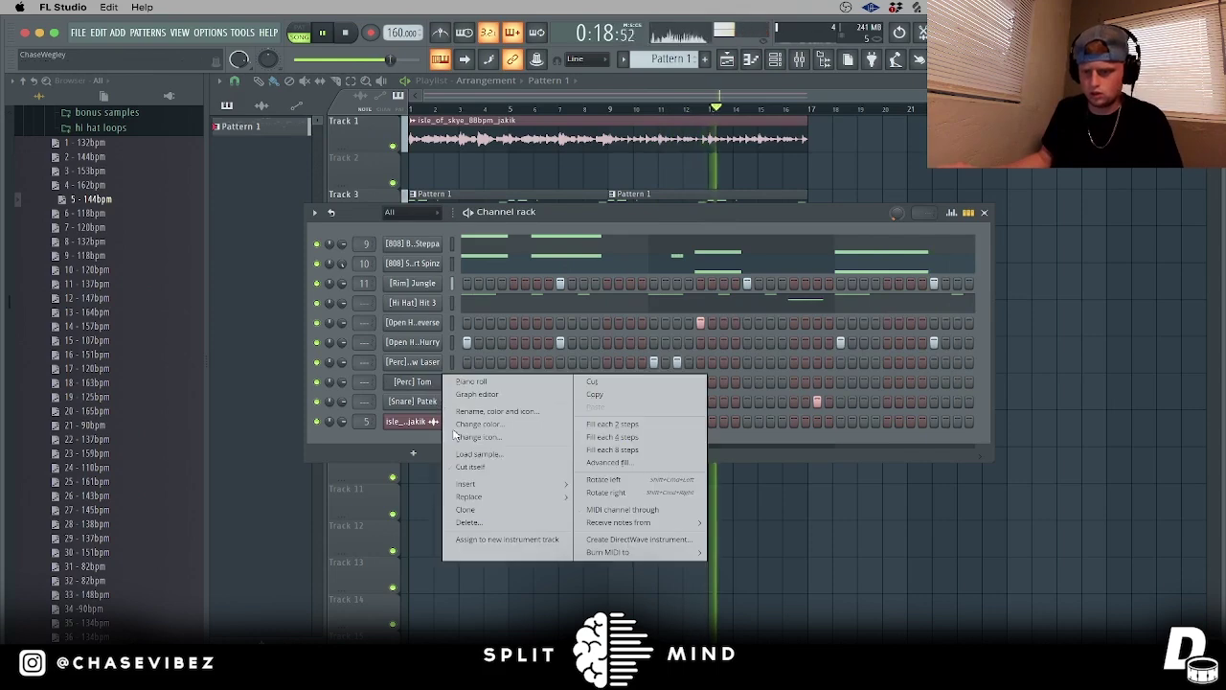
pyautogui.click(678, 220)
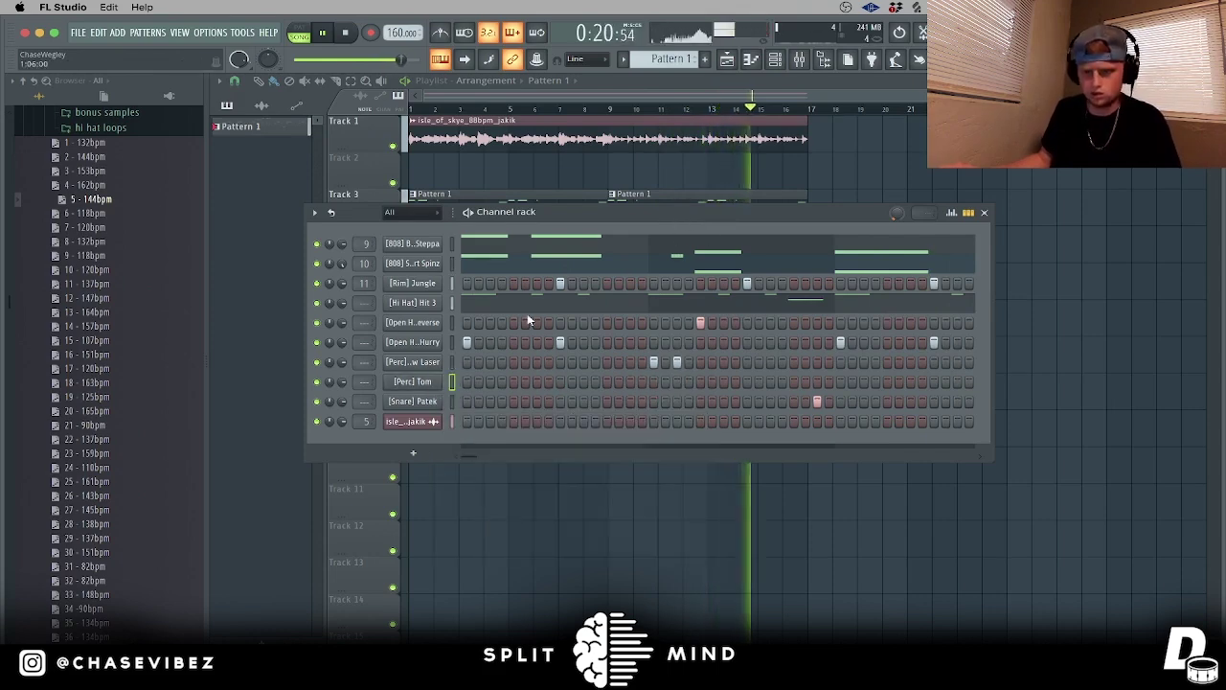
# Step: Look over the [Hi Hat] Hit 3 notes and return to the channel rack
pyautogui.click(428, 308)
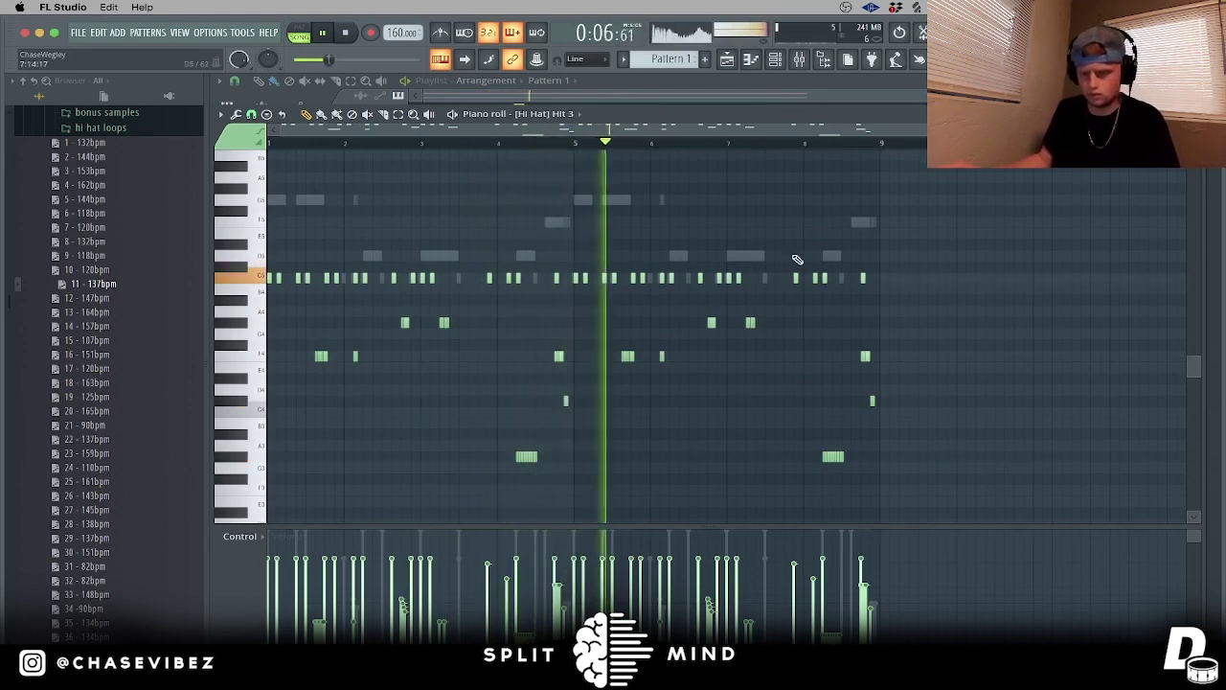
pyautogui.press('F5')
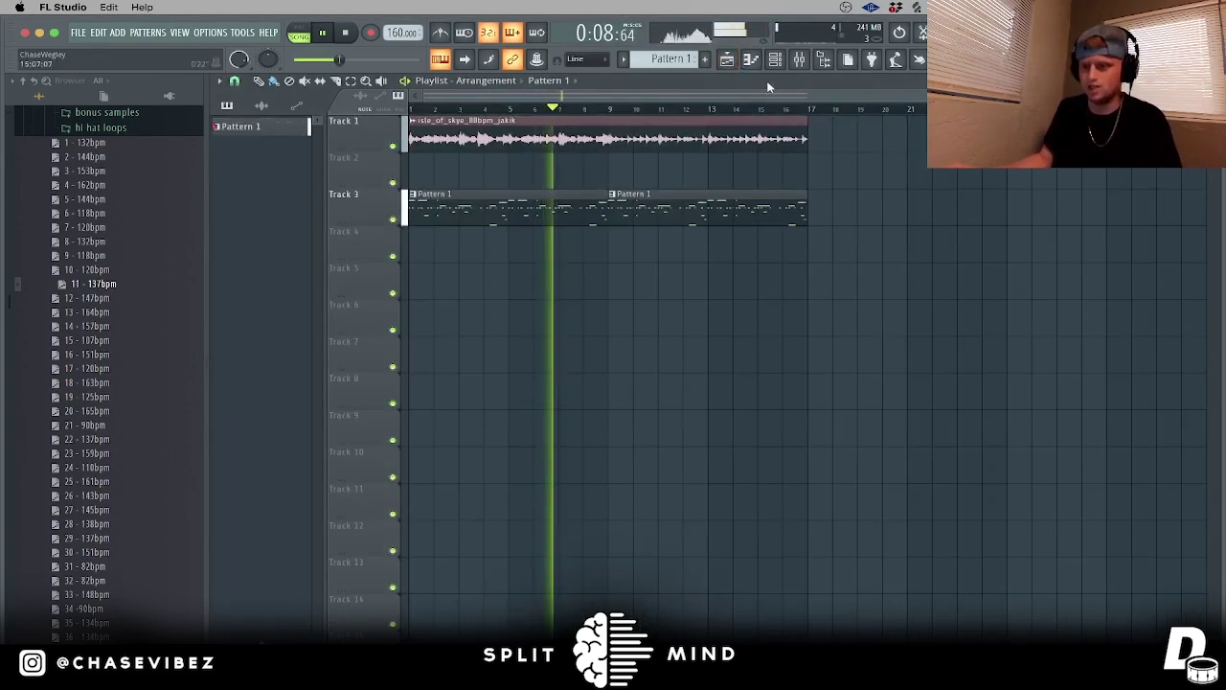
pyautogui.press('F6')
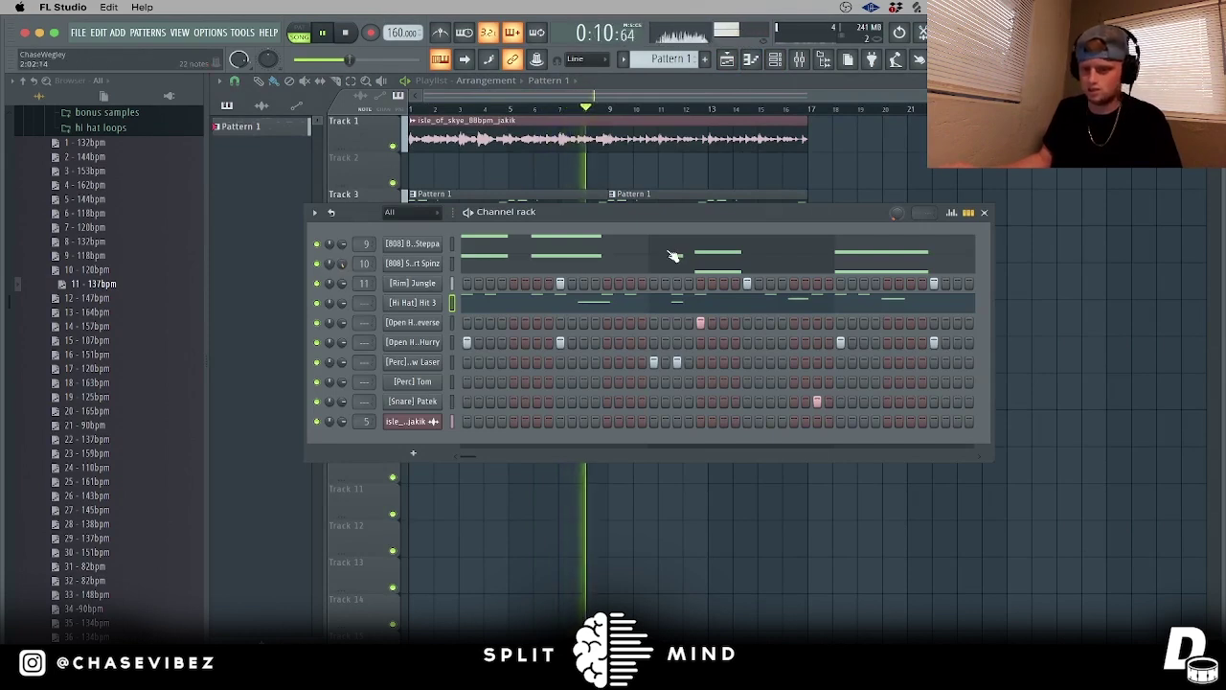
# Step: Stop playback and route the channels from [Hi Hat] Hit 3 through [Snare] Patek to separate mixer tracks starting at 12
pyautogui.press('space')
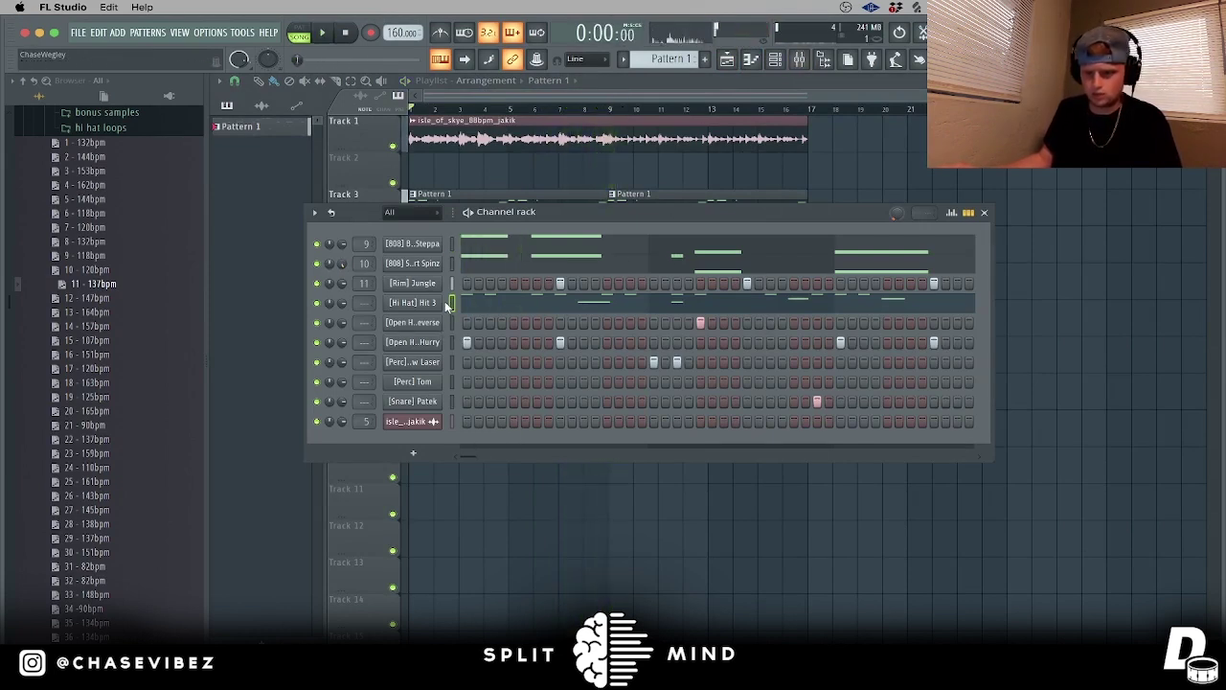
pyautogui.press('F9')
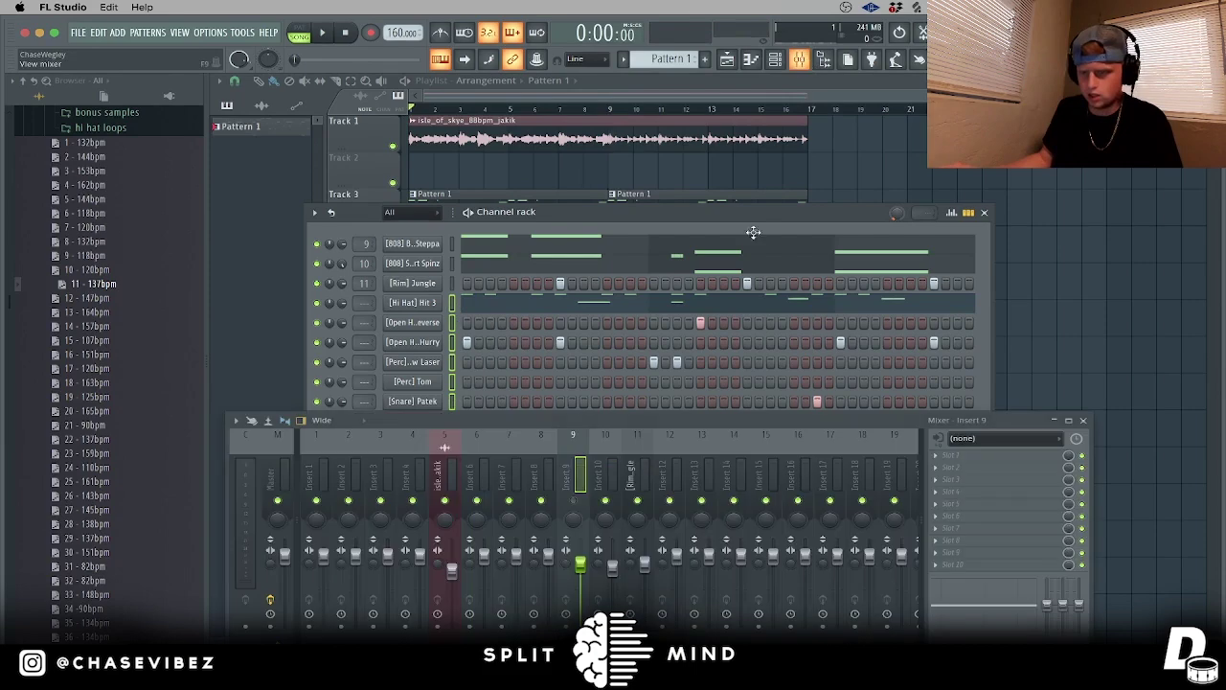
pyautogui.press('F6')
# Step: Split Pattern 1 by channel and lay the resulting patterns on playlist tracks 5 to 12, repeated from bar 9
pyautogui.click(624, 61)
pyautogui.click(763, 273)
pyautogui.moveTo(249, 169); pyautogui.dragTo(414, 277)
pyautogui.press('super+b')
# Step: Remove [808] Short Spinz from bars 1 to 8 and [808] Big Steppa from bars 9 to 16
pyautogui.moveTo(728, 217); pyautogui.dragTo(585, 216)
pyautogui.press('Delete')
pyautogui.press('super+z')
pyautogui.press('Delete')
pyautogui.scroll(-1, 517, 250)
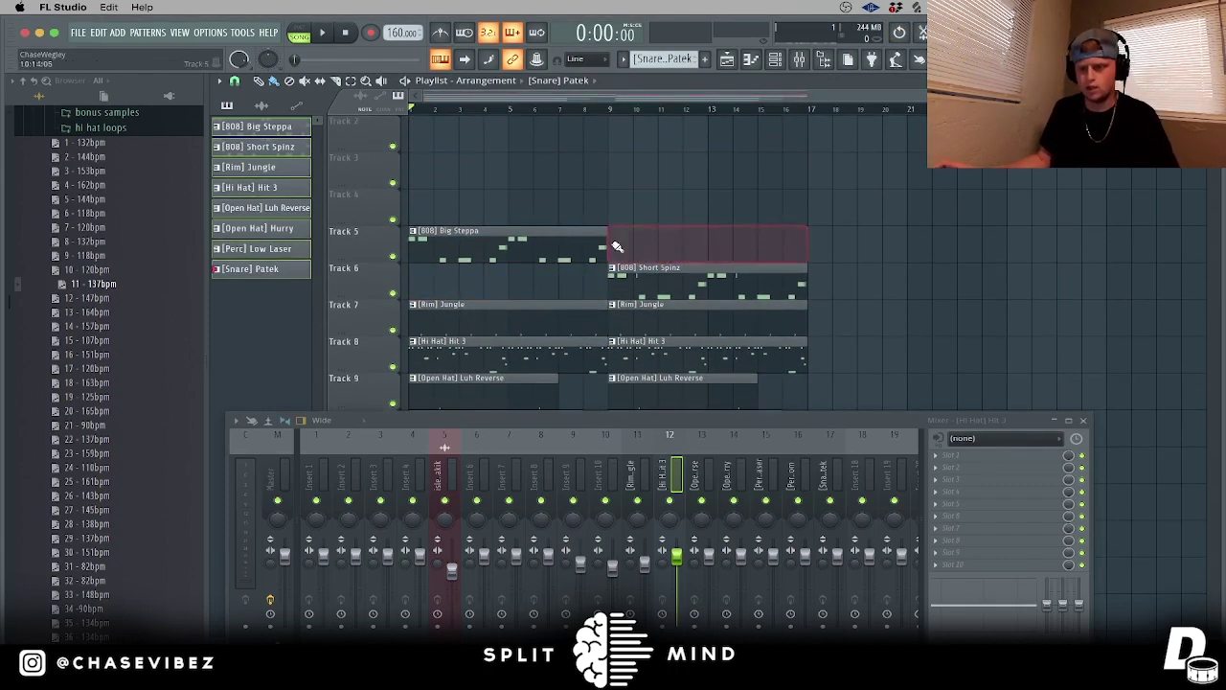
pyautogui.scroll(-1, 739, 279)
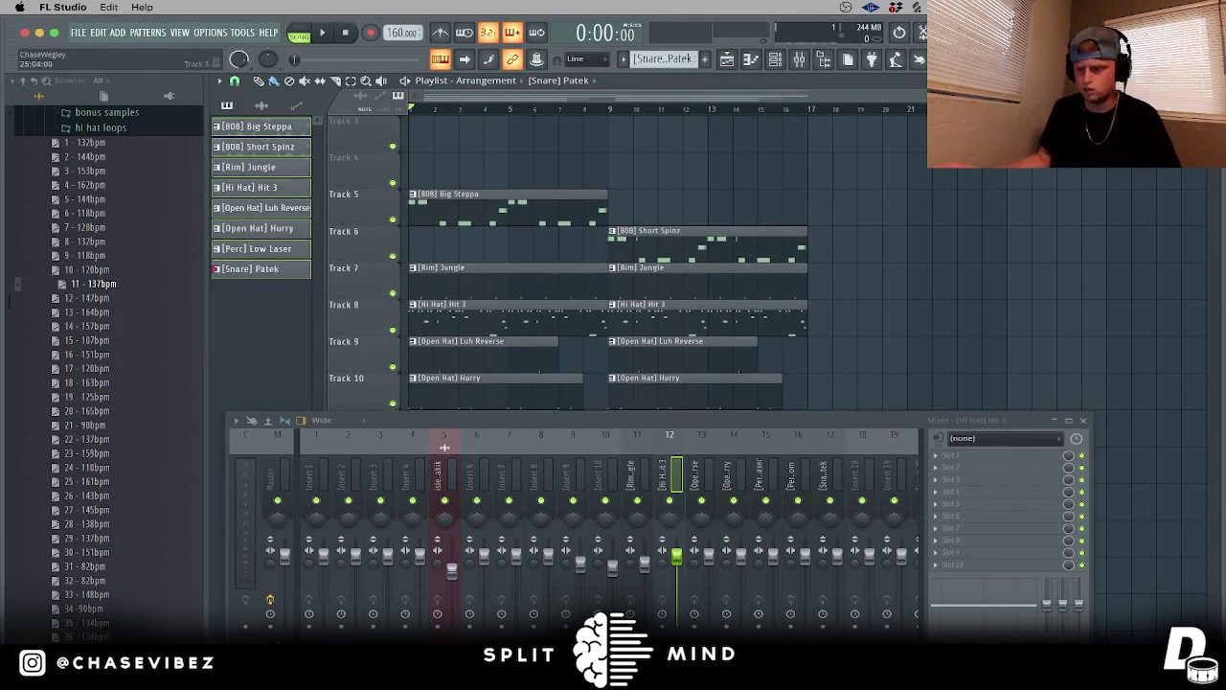
pyautogui.scroll(-1, 671, 288)
# Step: Play the arrangement, close the mixer and check the [Hi Hat] Hit 3 notes
pyautogui.press('space')
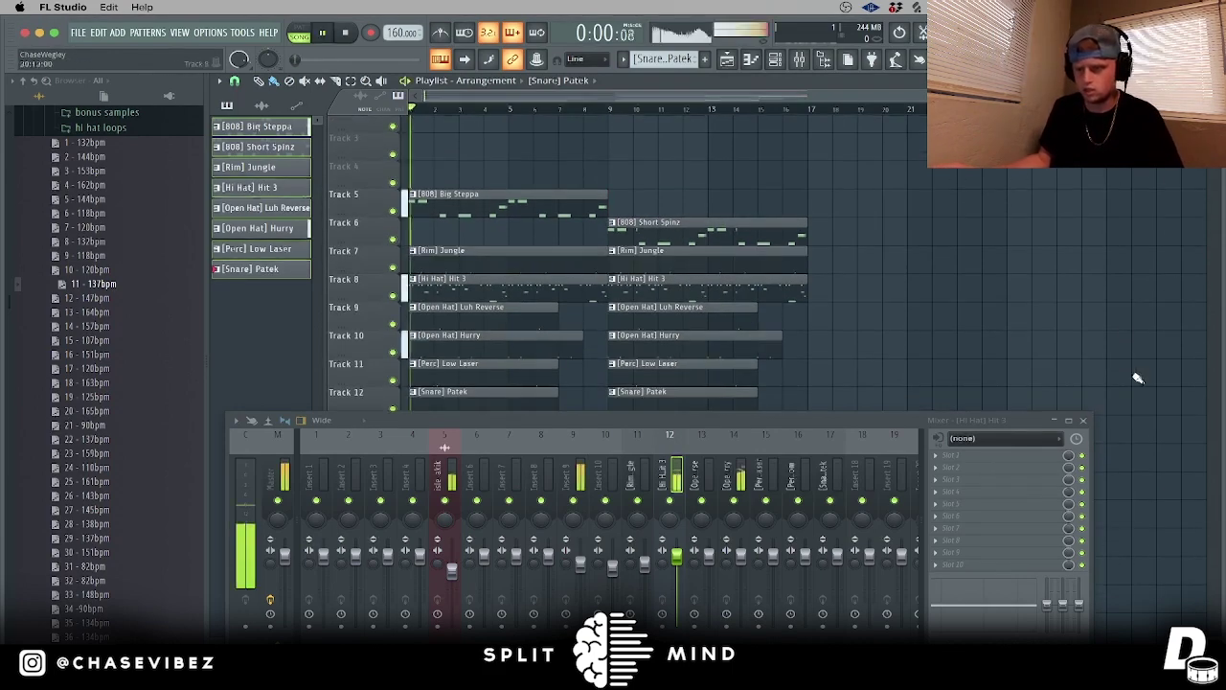
pyautogui.click(1084, 421)
pyautogui.scroll(2, 723, 291)
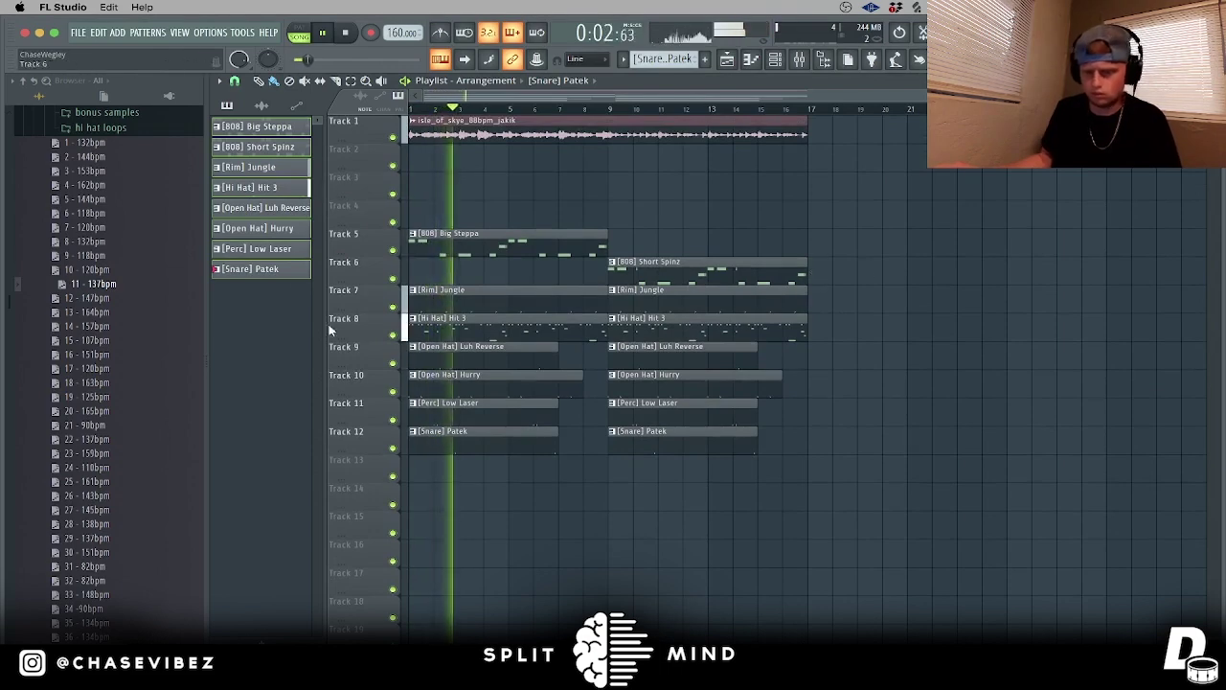
pyautogui.doubleClick(505, 332)
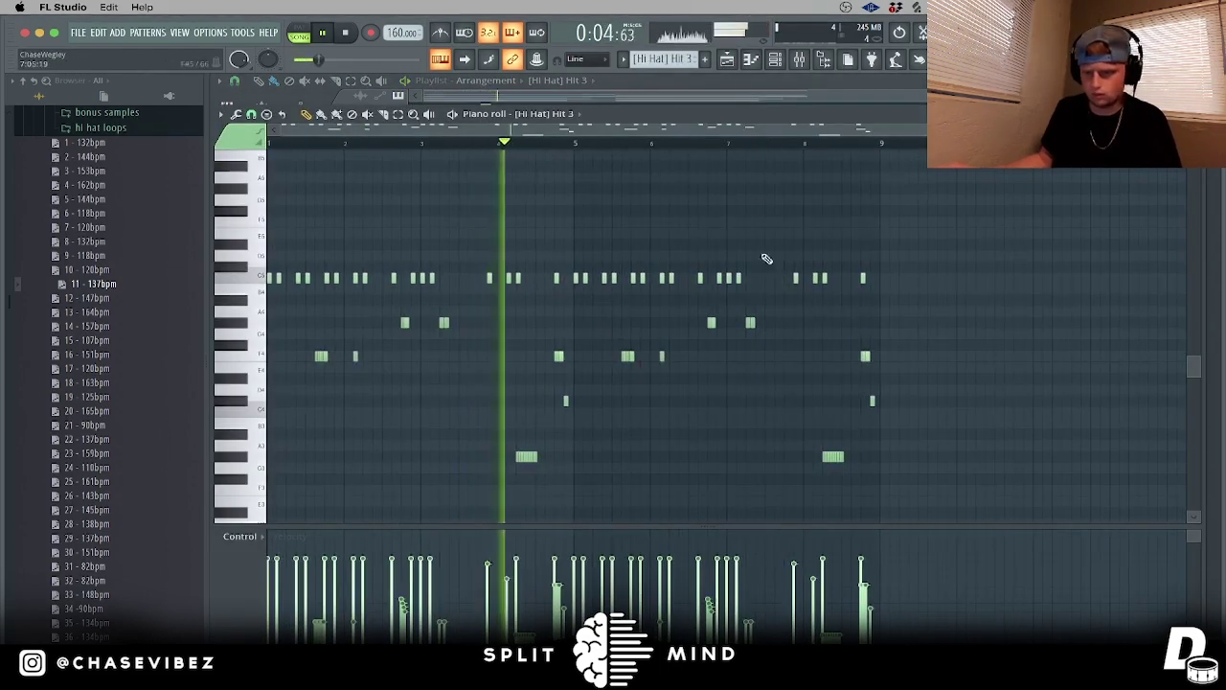
pyautogui.click(730, 61)
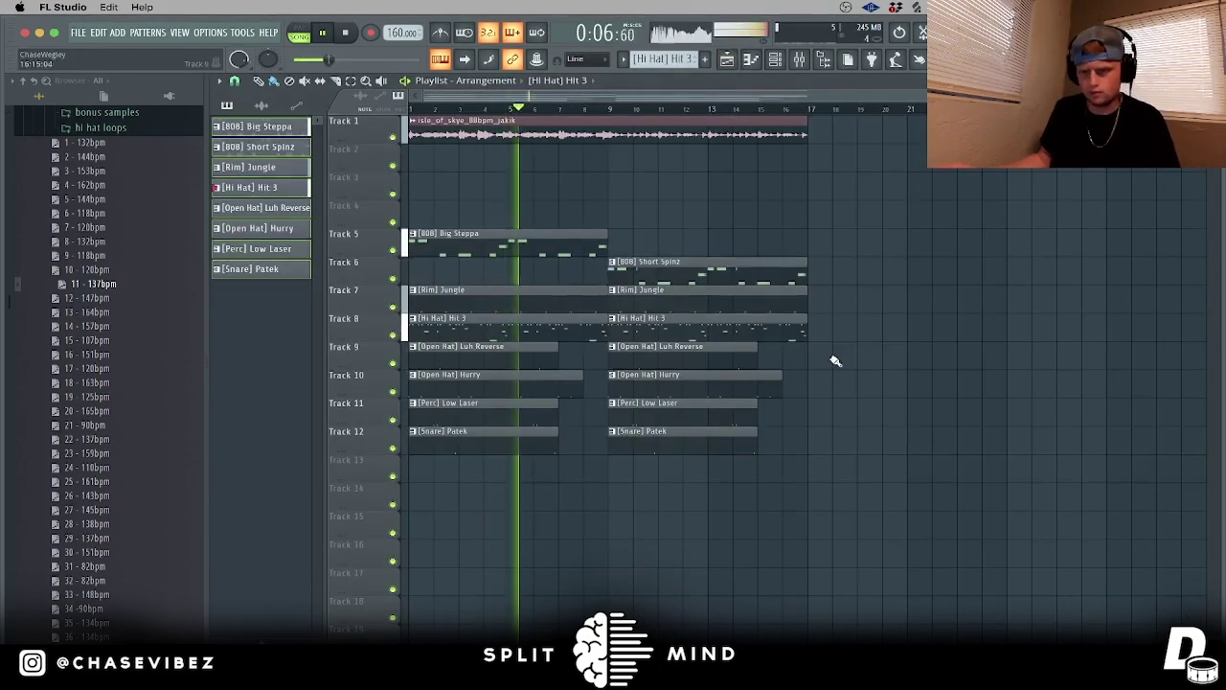
# Step: Slice the isle_of_skye_88bpm_jakik clip on track 1 at bar 9
pyautogui.click(336, 81)
pyautogui.moveTo(611, 148); pyautogui.dragTo(612, 114)
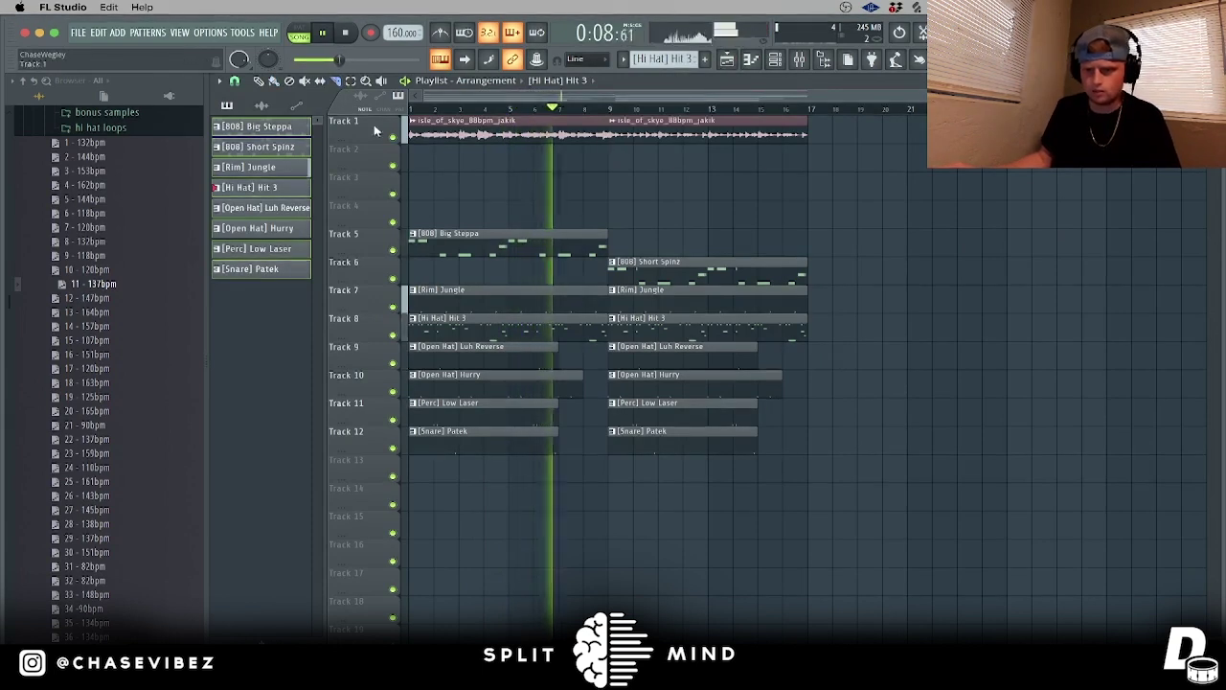
pyautogui.scroll(5, 616, 112)
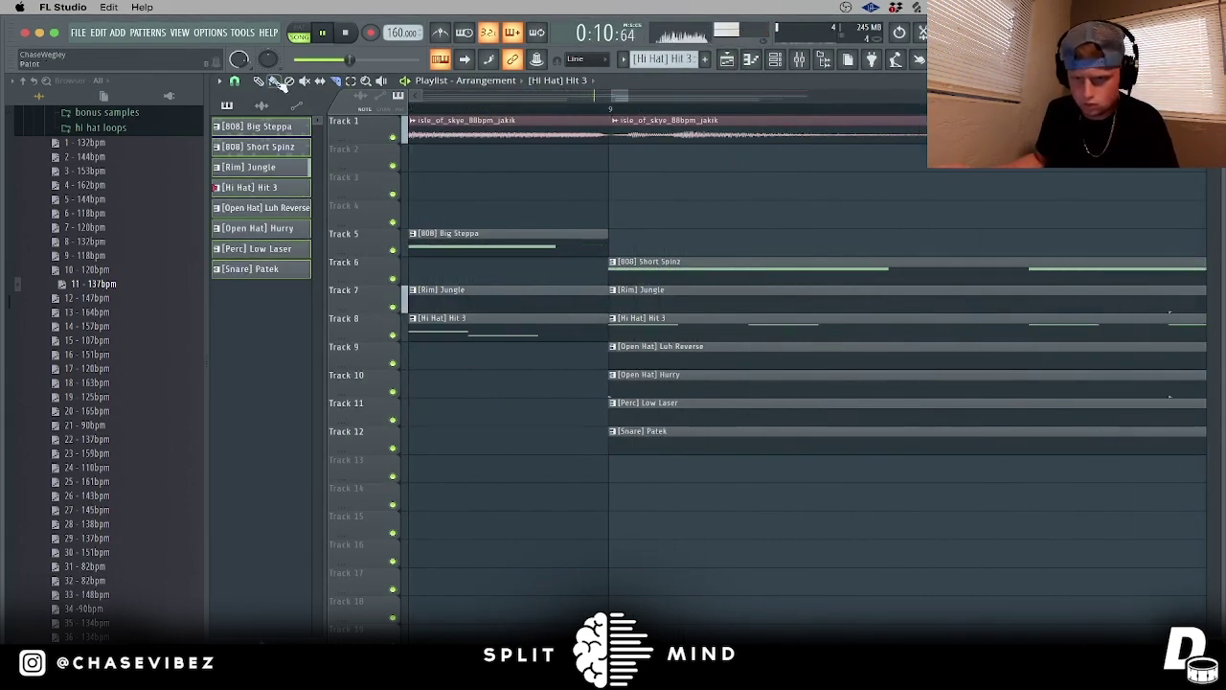
pyautogui.click(605, 140)
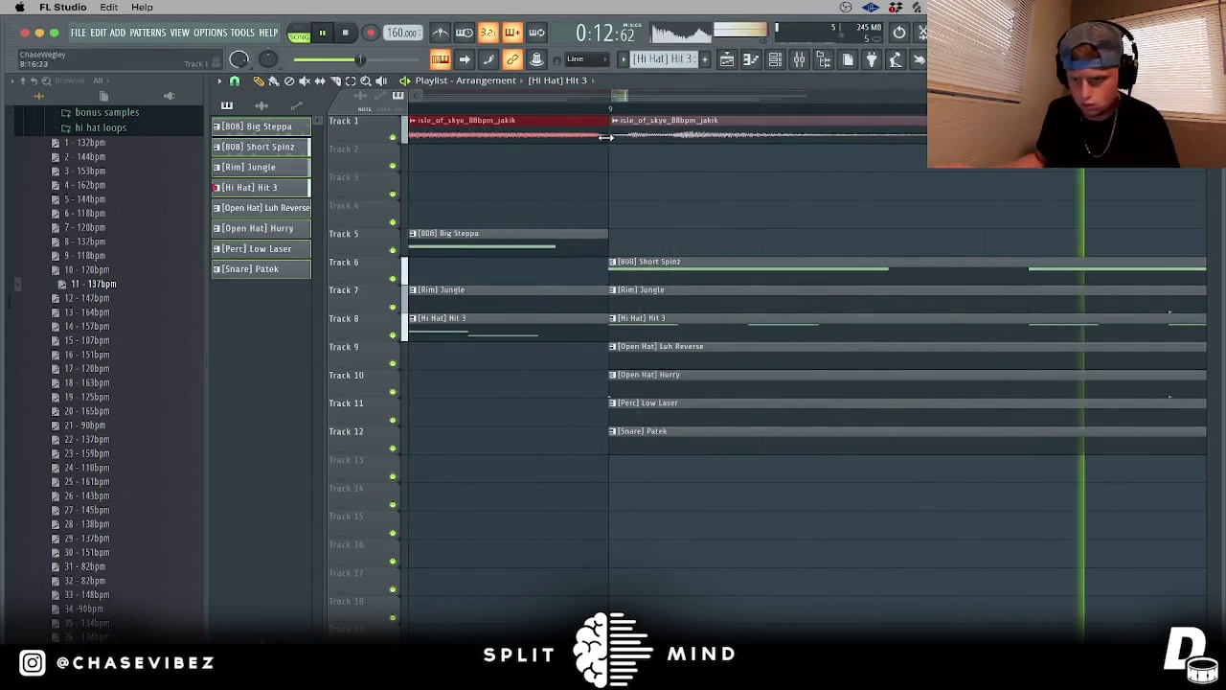
pyautogui.click(612, 138)
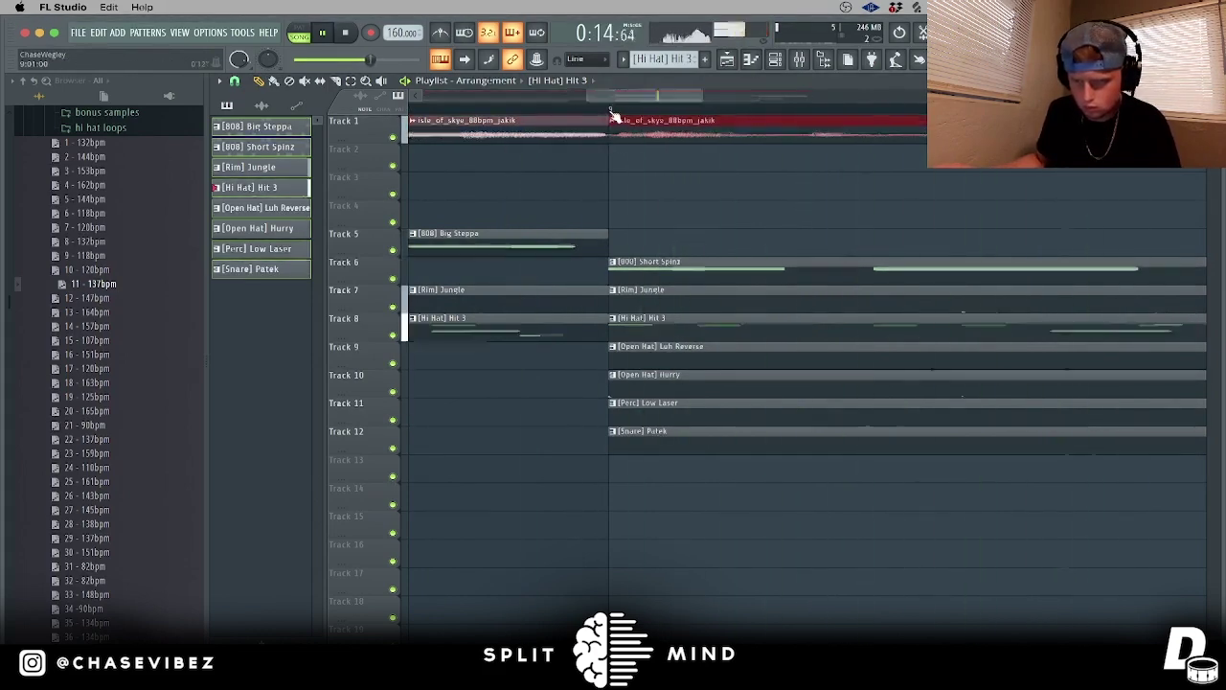
pyautogui.scroll(-5, 614, 114)
pyautogui.scroll(5, 810, 123)
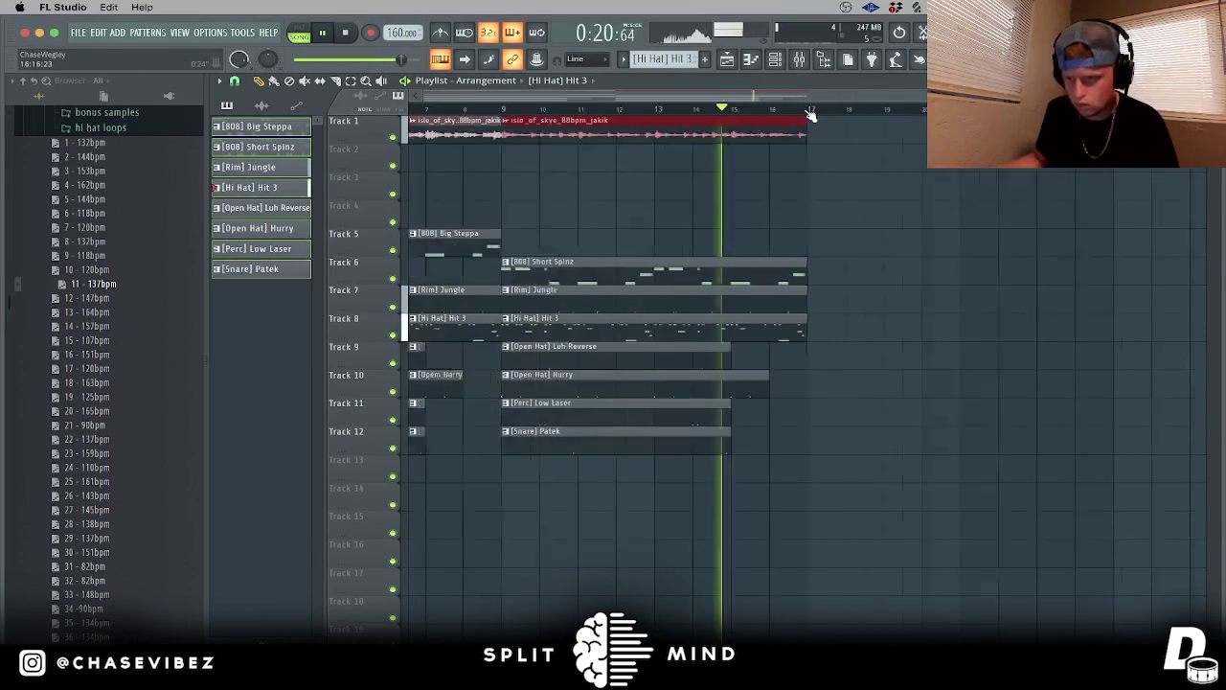
# Step: Duplicate the 16-bar arrangement from bar 17 and replace [808] Big Steppa in bars 17 to 24 with [808] Short Spinz
pyautogui.press('super+b')
pyautogui.click(780, 274)
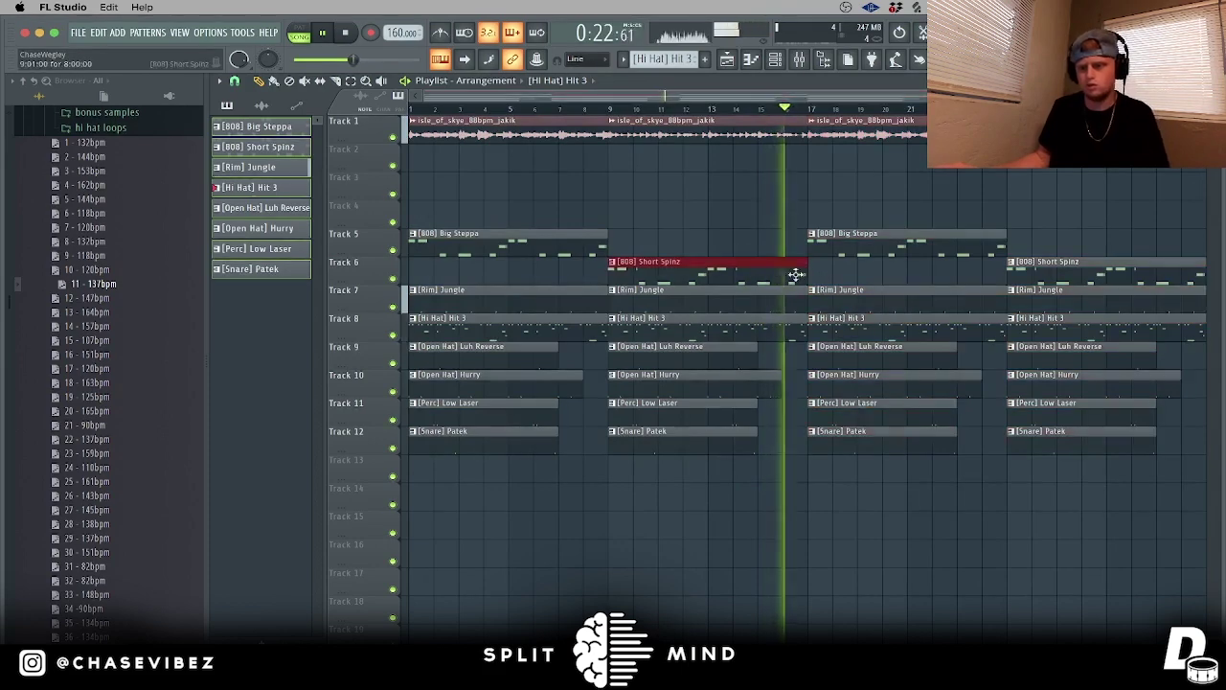
pyautogui.click(824, 274)
pyautogui.rightClick(887, 246)
pyautogui.scroll(-3, 839, 115)
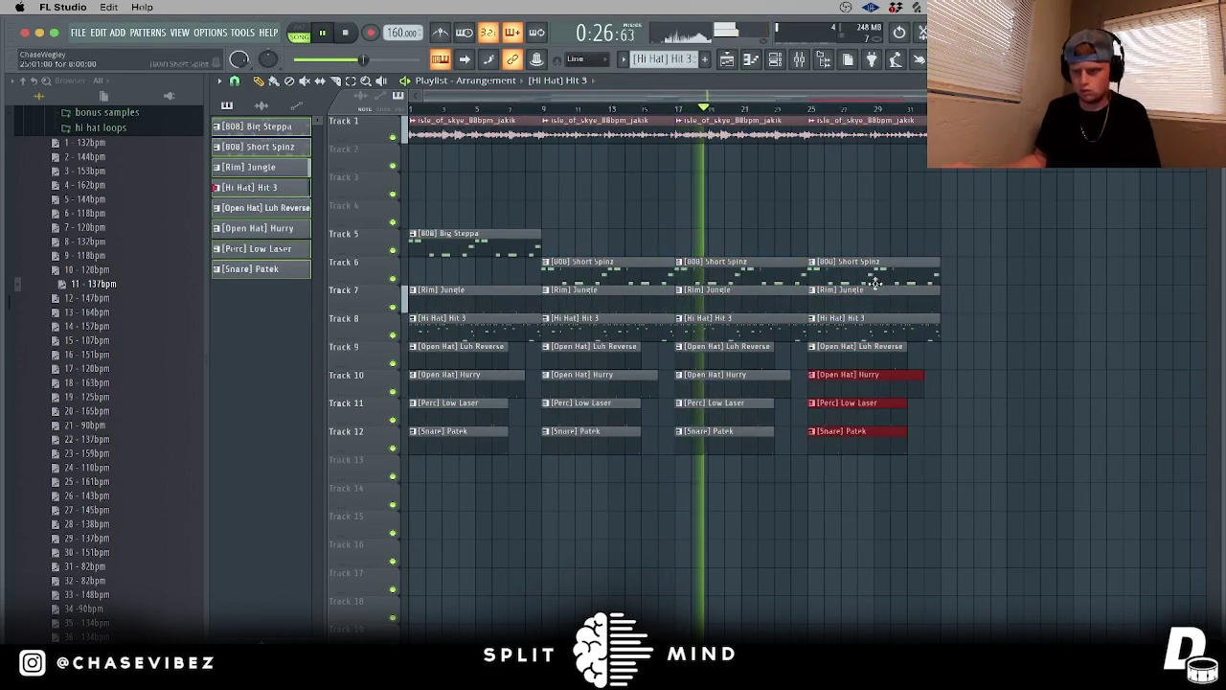
# Step: Replace the [808] Short Spinz clip in bars 25 to 32 with an [808] Big Steppa clip on track 5
pyautogui.press('super+z')
pyautogui.click(454, 247)
pyautogui.click(893, 248)
pyautogui.moveTo(893, 247); pyautogui.dragTo(828, 247)
# Step: Duplicate all clips of bars 25 to 32 so they repeat from bar 33
pyautogui.moveTo(944, 454); pyautogui.dragTo(847, 115)
pyautogui.hotkey('ctrl', 'b')
pyautogui.scroll(-1, 850, 113)
pyautogui.scroll(-1, 851, 113)
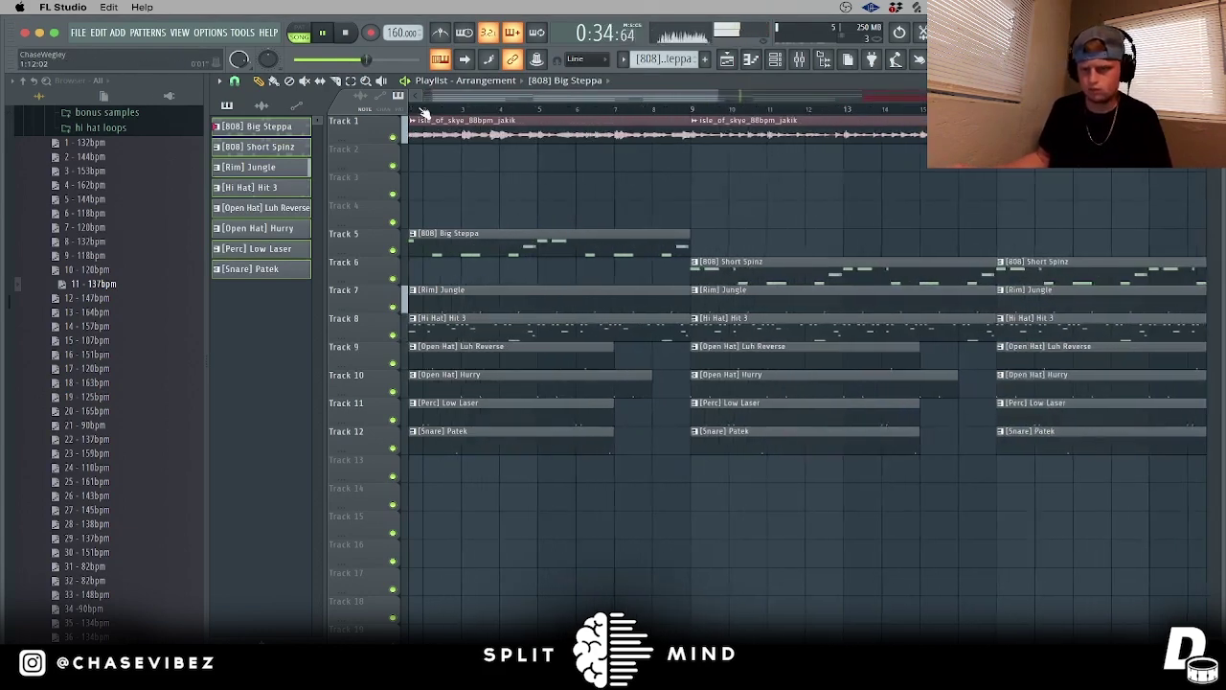
pyautogui.click(1040, 357)
pyautogui.rightClick(1045, 356)
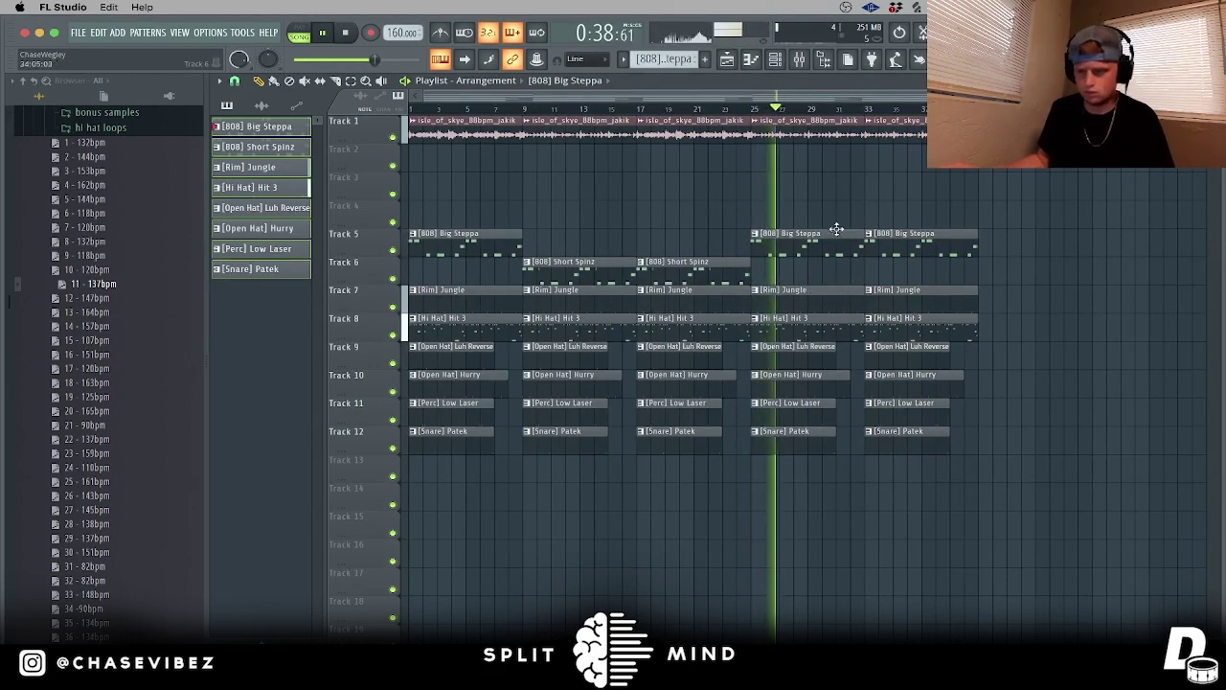
# Step: Stop playback and review the song sections by selecting bars 1 to 8 and the bars after them on the timeline
pyautogui.scroll(1, 443, 111)
pyautogui.scroll(1, 443, 111)
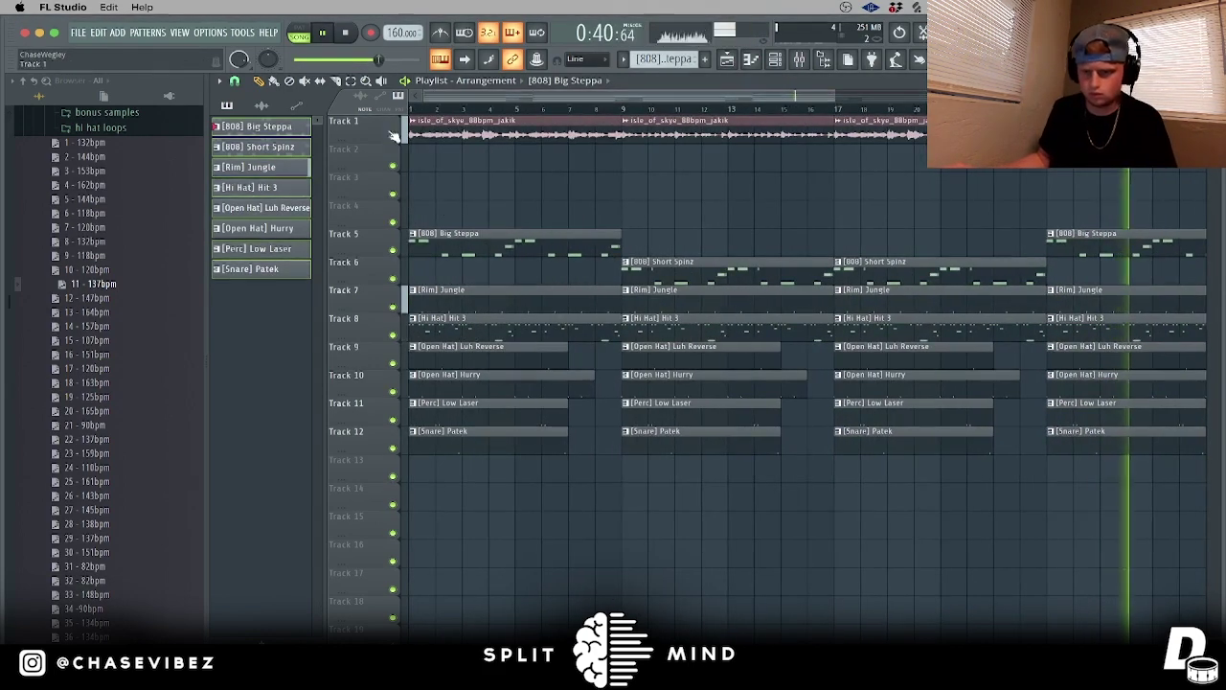
pyautogui.scroll(2, 414, 109)
pyautogui.scroll(-3, 540, 115)
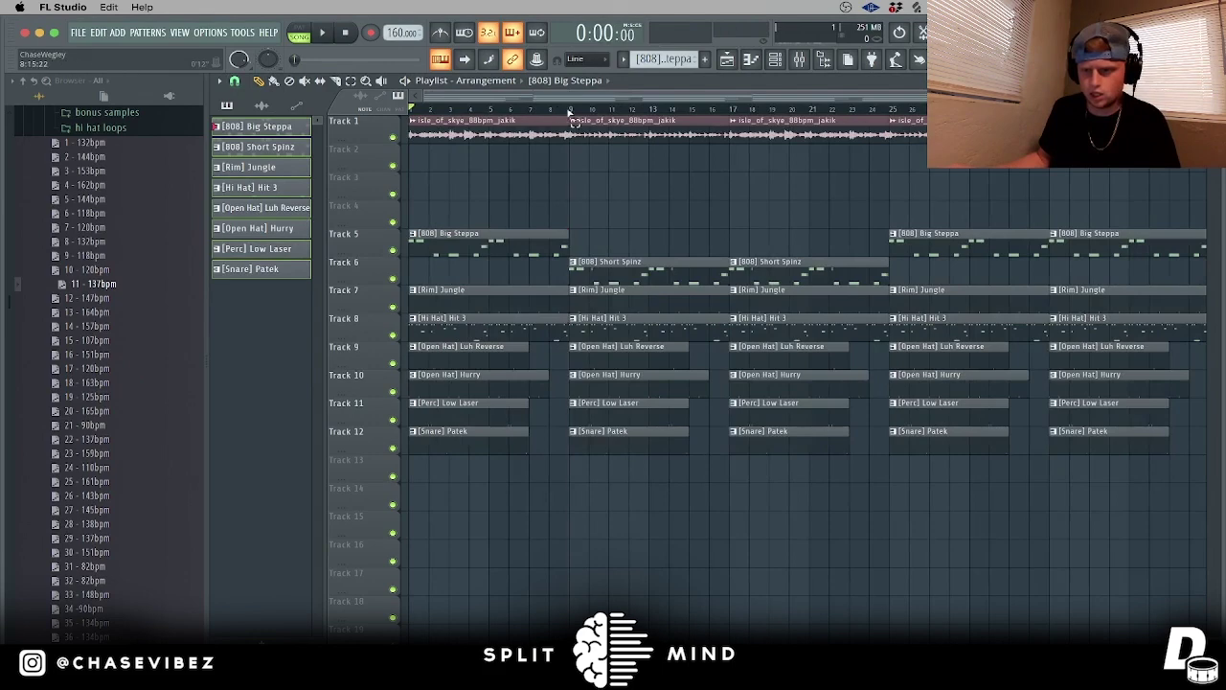
pyautogui.moveTo(569, 111); pyautogui.dragTo(410, 111)
pyautogui.scroll(-1, 634, 111)
pyautogui.moveTo(524, 109); pyautogui.dragTo(970, 201)
pyautogui.hotkey('ctrl', 'd')
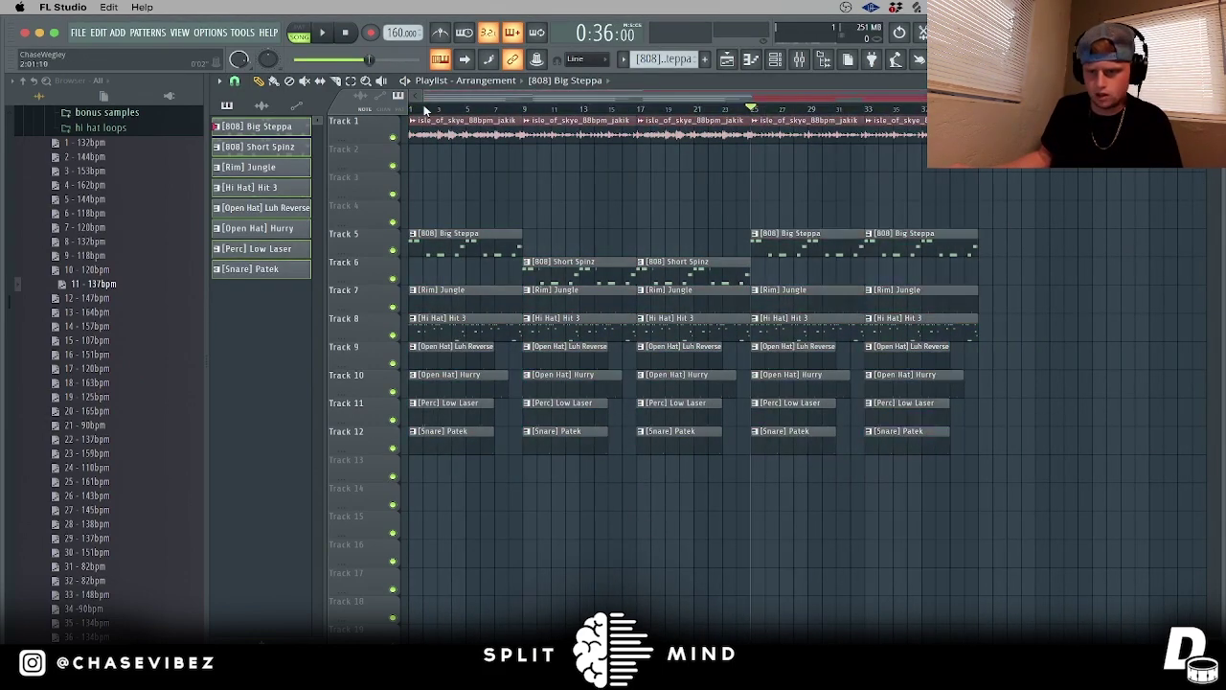
# Step: Set the playlist snap to Step and trim the starts of the first clips on tracks 5 to 12 to step 9 of bar 1
pyautogui.scroll(4, 425, 109)
pyautogui.click(418, 109)
pyautogui.click(235, 80)
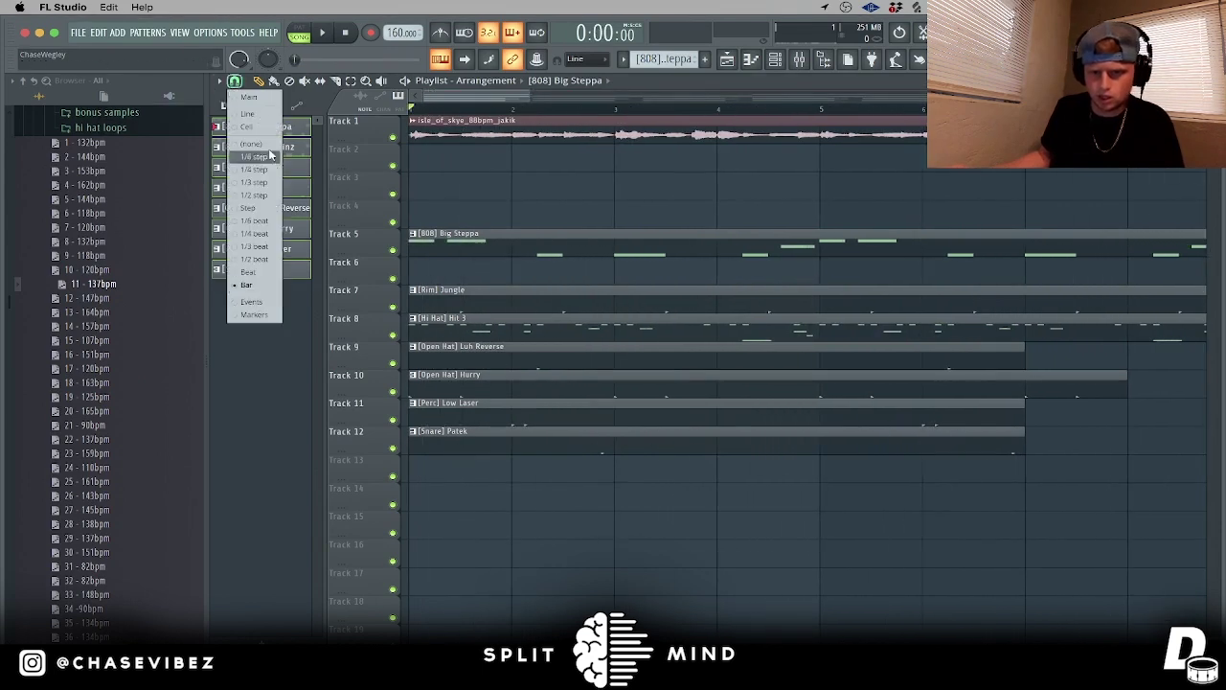
pyautogui.click(265, 210)
pyautogui.moveTo(504, 437); pyautogui.dragTo(418, 240)
pyautogui.moveTo(415, 249); pyautogui.dragTo(460, 249)
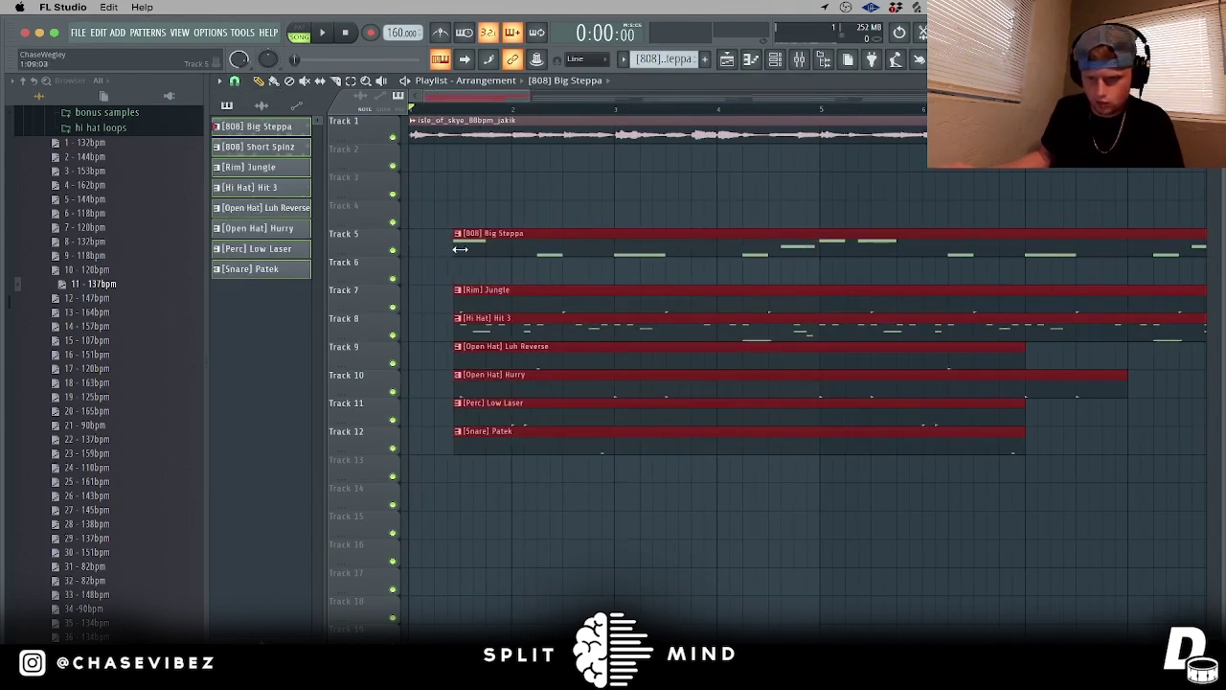
# Step: Trim the start of the first [808] Big Steppa clip further, to just past the beginning of bar 2
pyautogui.click(463, 253)
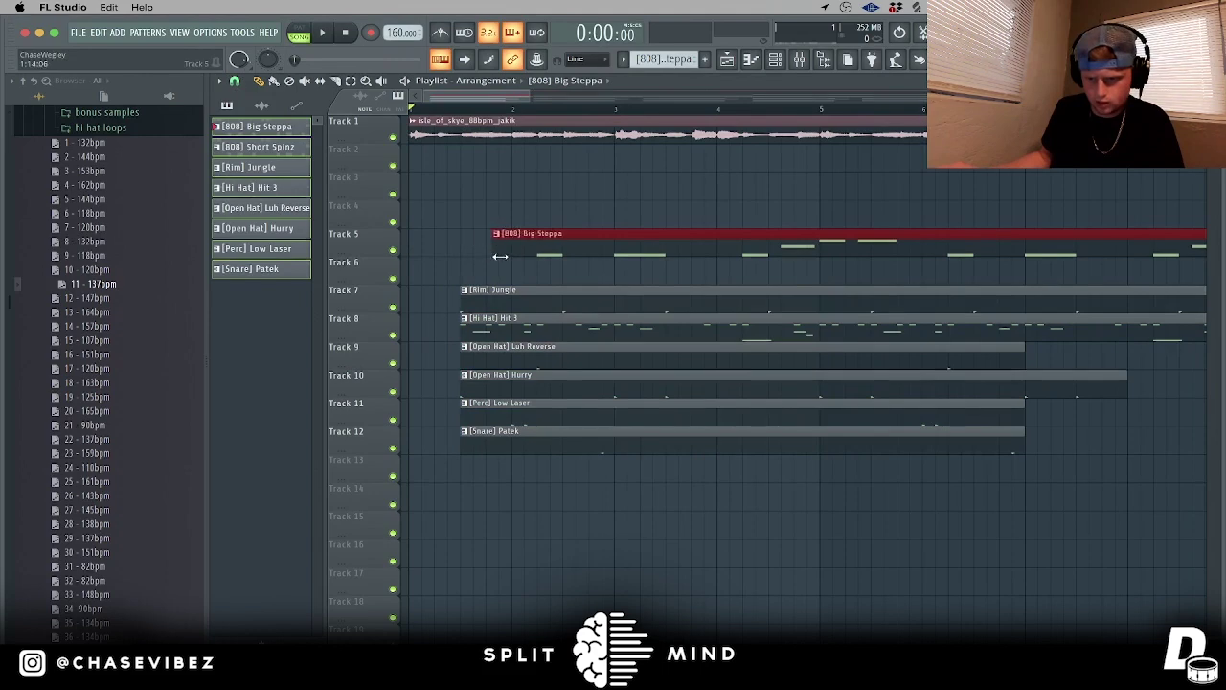
pyautogui.scroll(-5, 477, 111)
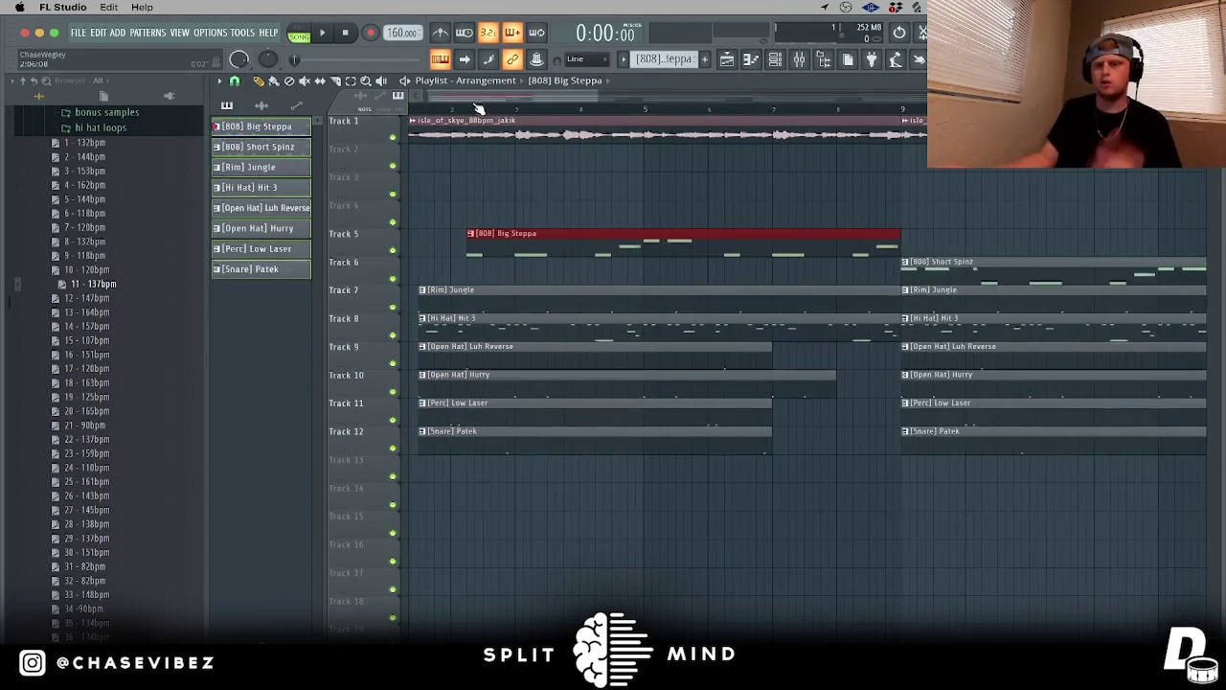
pyautogui.moveTo(444, 96); pyautogui.dragTo(426, 95)
# Step: Delete the [Open Hat] Luh Reverse and [Perc] Low Laser clips from the first eight bars
pyautogui.moveTo(573, 374); pyautogui.dragTo(569, 365)
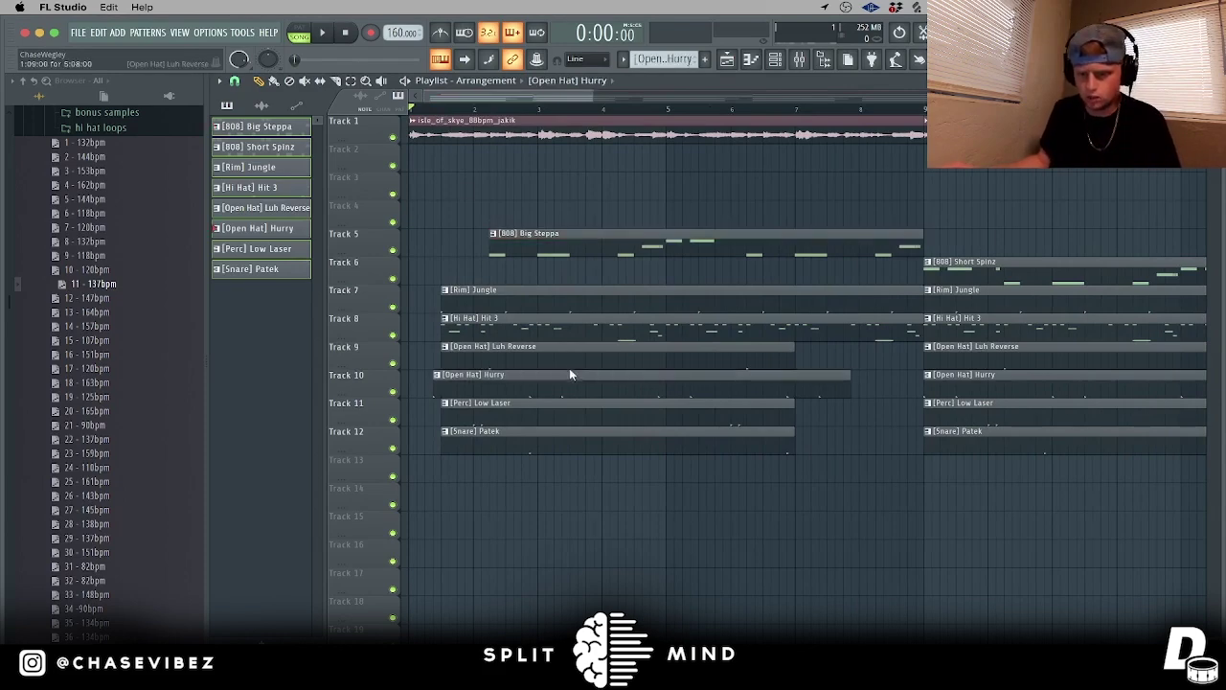
pyautogui.rightClick(569, 365)
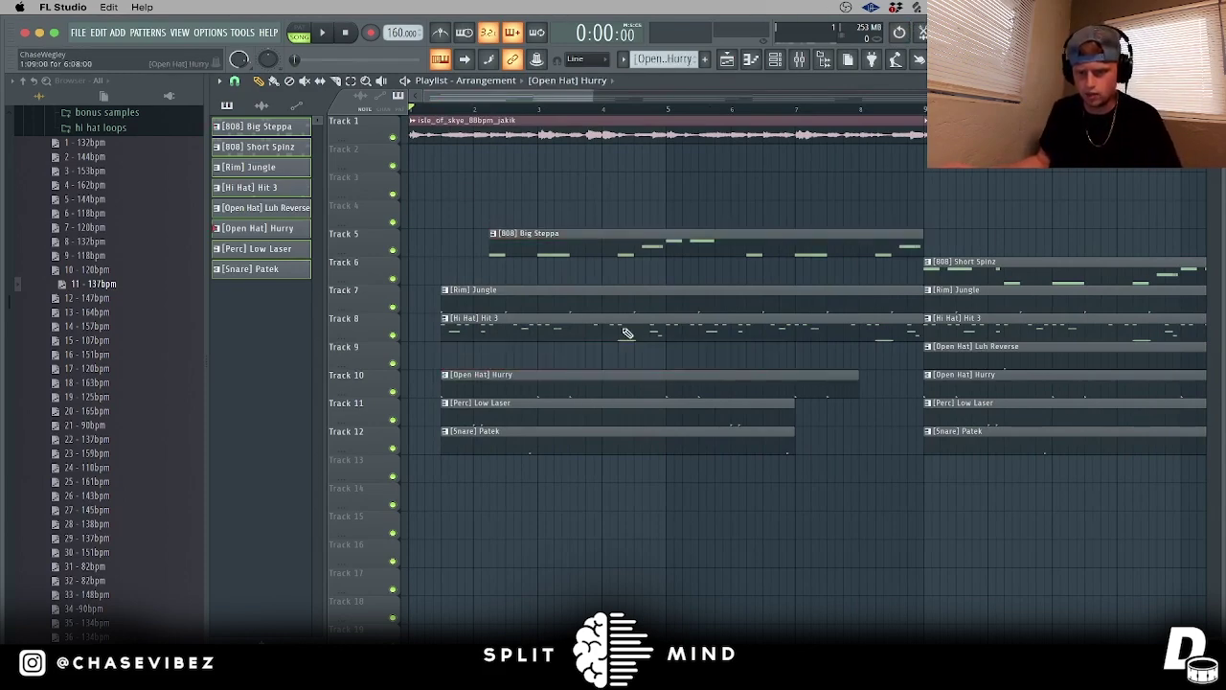
pyautogui.click(563, 422)
pyautogui.press('Delete')
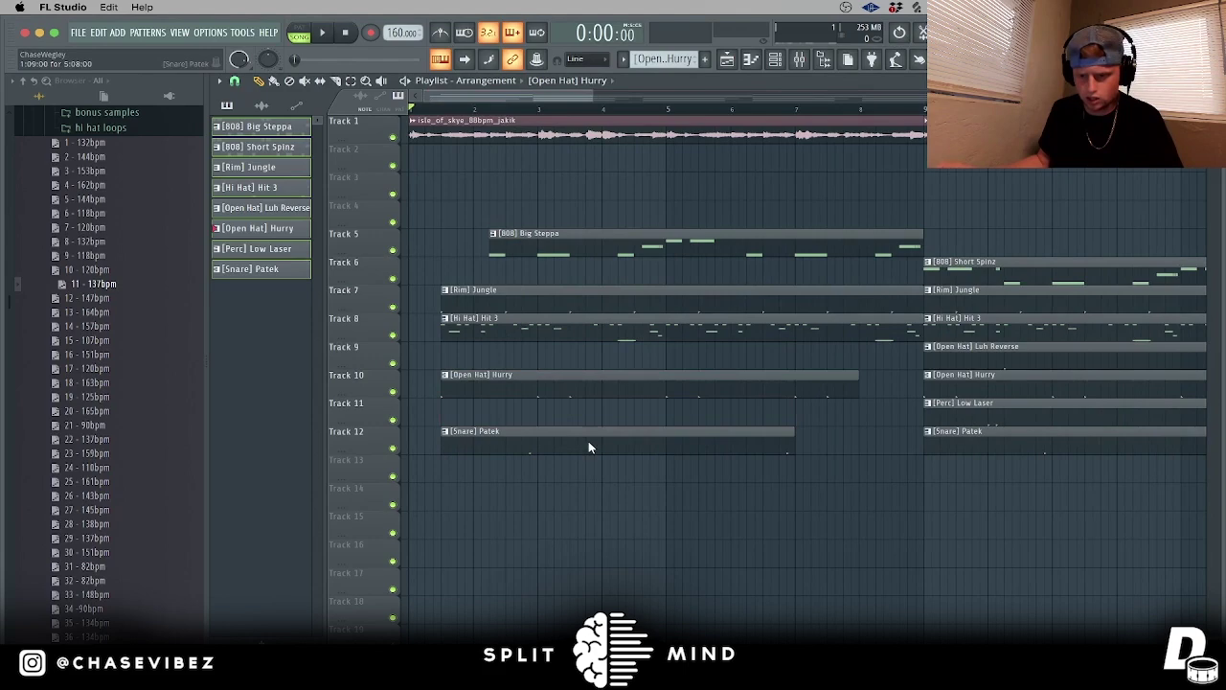
# Step: Trim the start of the first [Snare] Patek clip to bar 5 and play the song into the section at bar 9
pyautogui.click(588, 440)
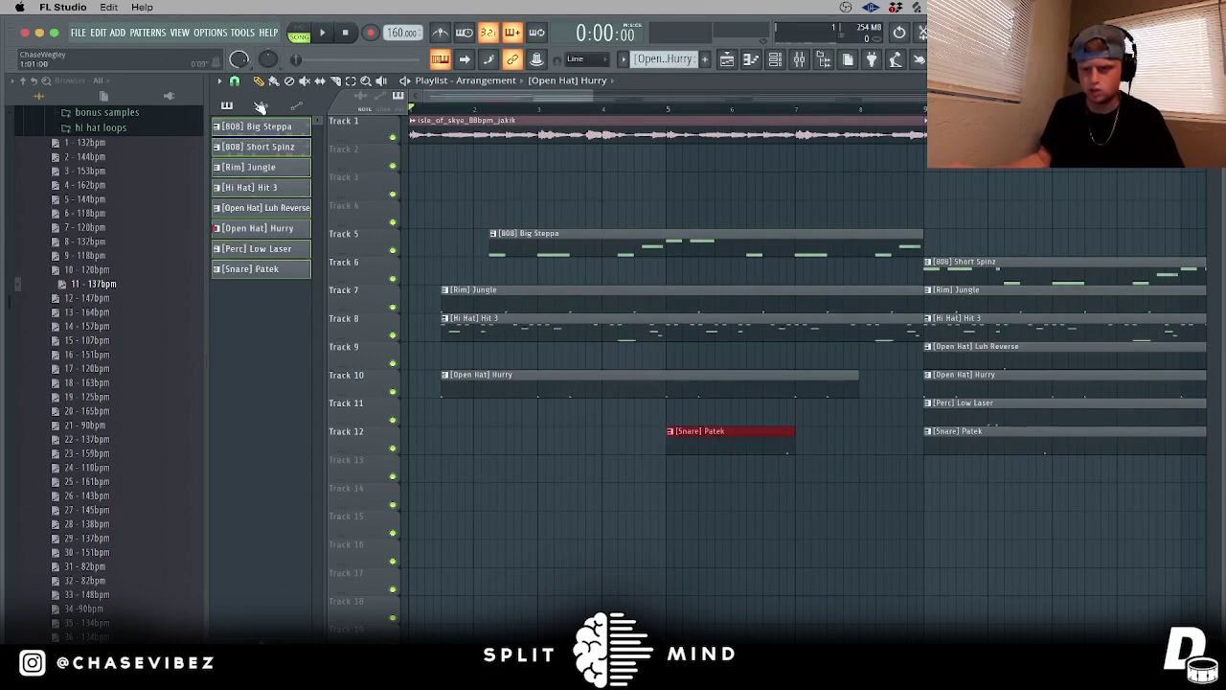
pyautogui.scroll(-3, 563, 116)
pyautogui.press('space')
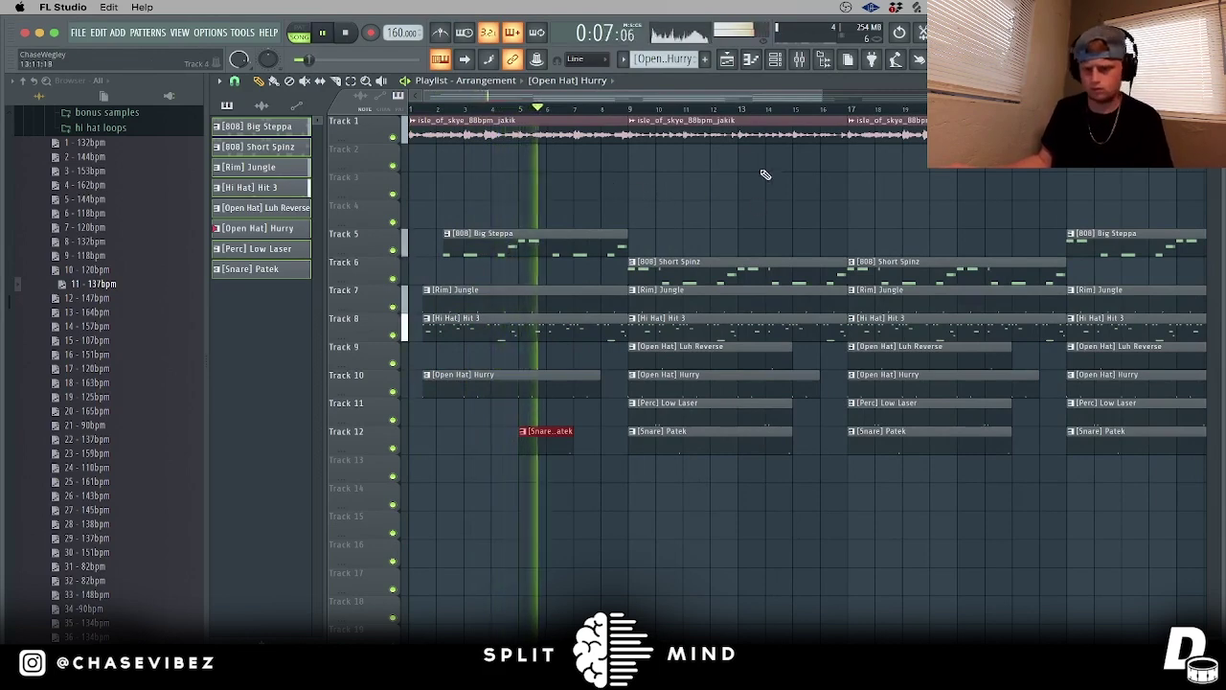
pyautogui.moveTo(696, 91); pyautogui.dragTo(714, 94)
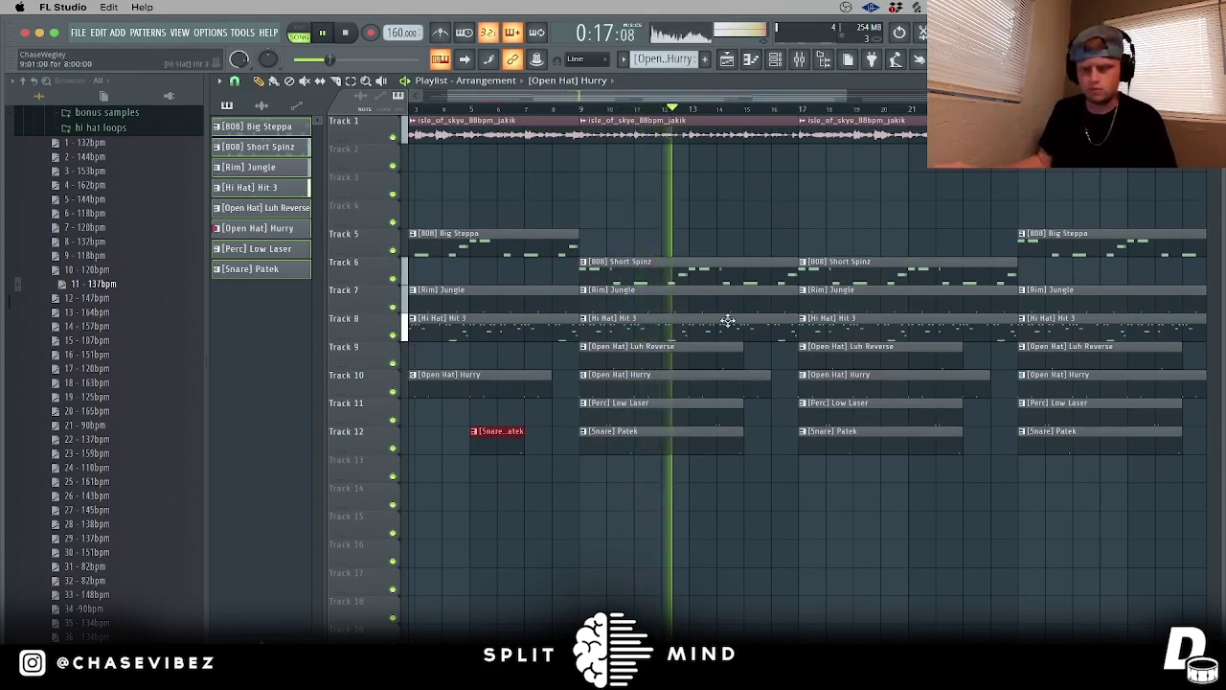
pyautogui.keyDown('ctrl'); pyautogui.click(728, 351); pyautogui.keyUp('ctrl')
pyautogui.keyDown('ctrl'); pyautogui.click(679, 408); pyautogui.keyUp('ctrl')
pyautogui.keyDown('ctrl'); pyautogui.click(726, 443); pyautogui.keyUp('ctrl')
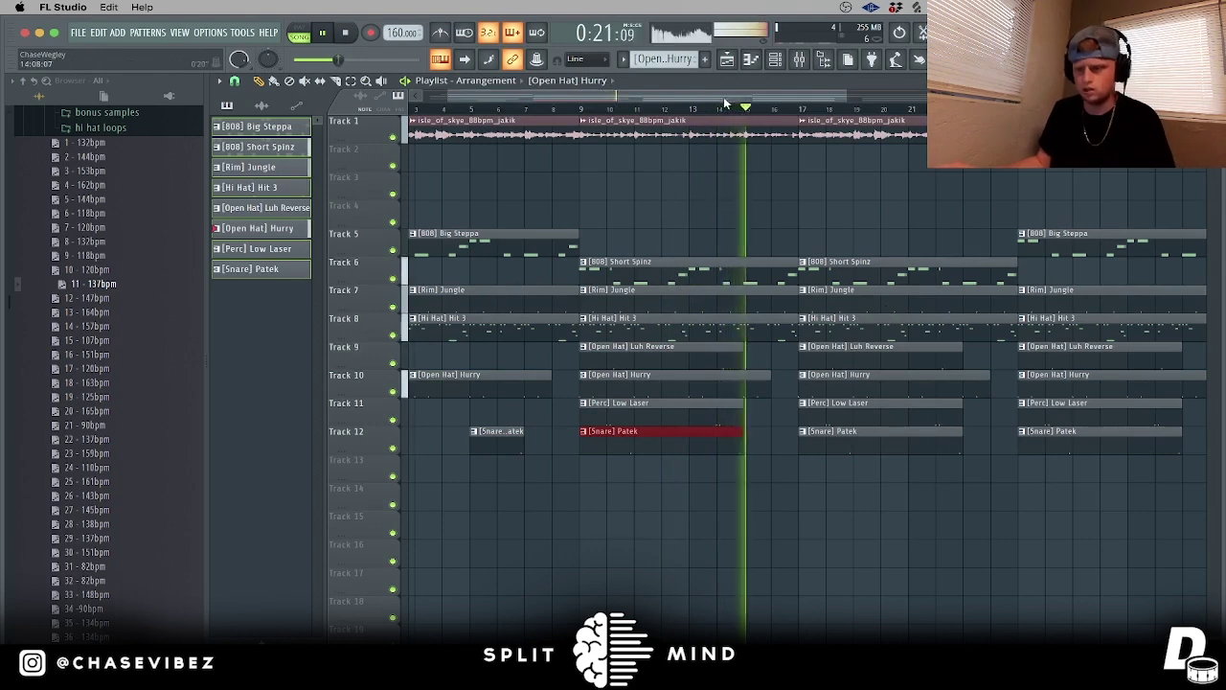
# Step: Delete the [Open Hat] Luh Reverse, [Perc] Low Laser and [Snare] Patek clips from the section in bars 25 to 32
pyautogui.moveTo(725, 98); pyautogui.dragTo(811, 102)
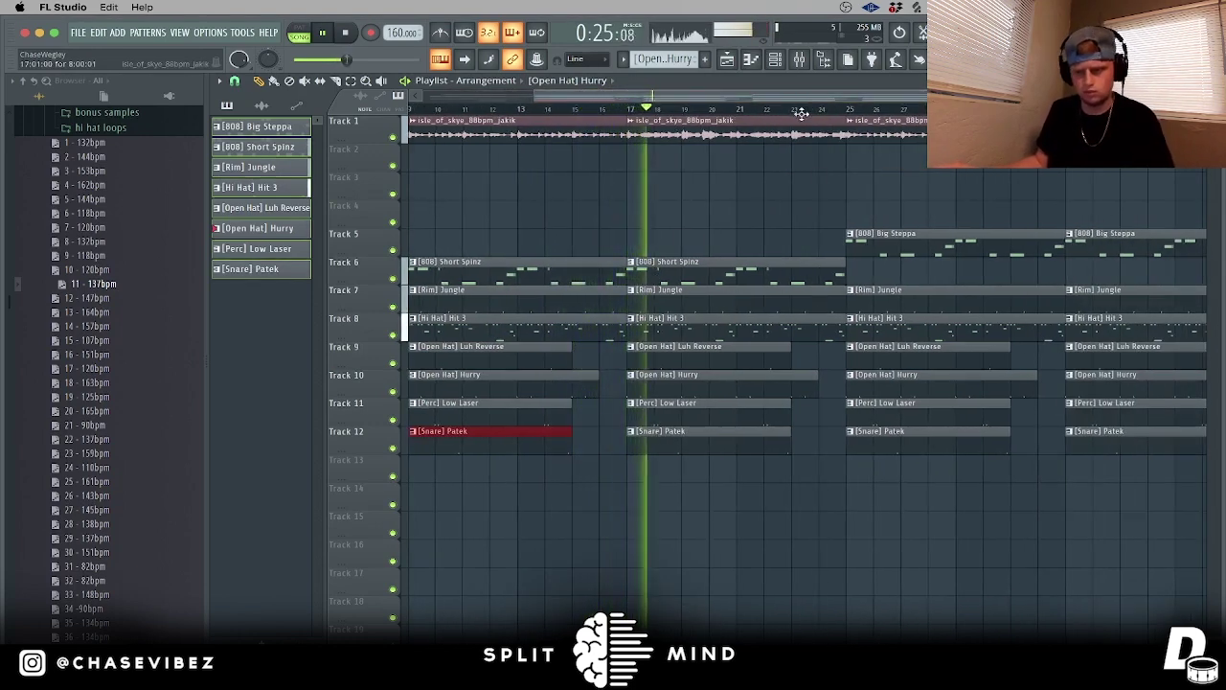
pyautogui.scroll(-2, 807, 117)
pyautogui.scroll(2, 808, 116)
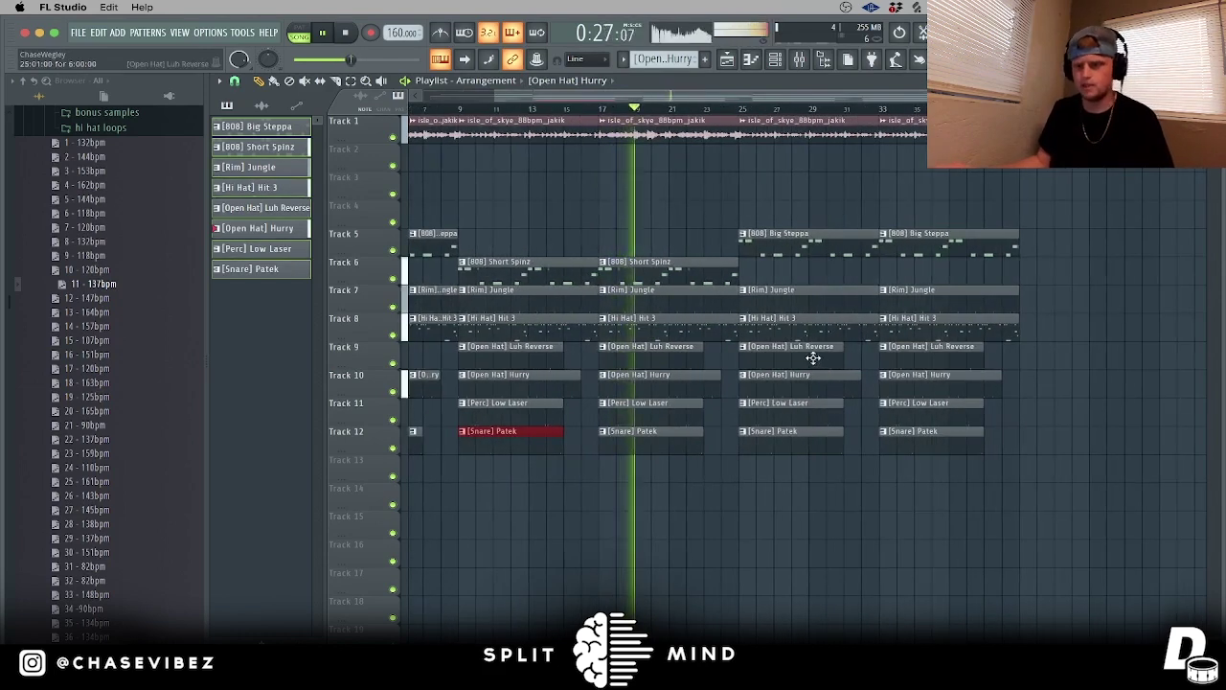
pyautogui.click(814, 358)
pyautogui.press('Delete')
pyautogui.rightClick(798, 403)
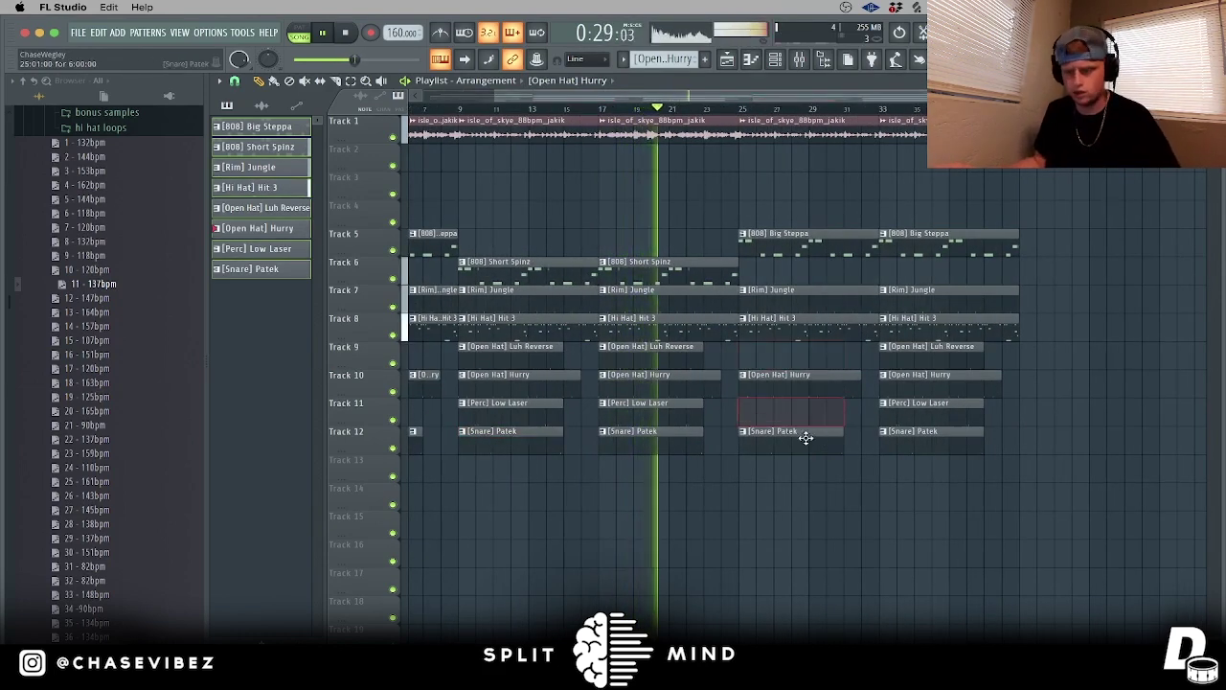
pyautogui.rightClick(805, 433)
pyautogui.scroll(-1, 826, 115)
pyautogui.scroll(-1, 826, 115)
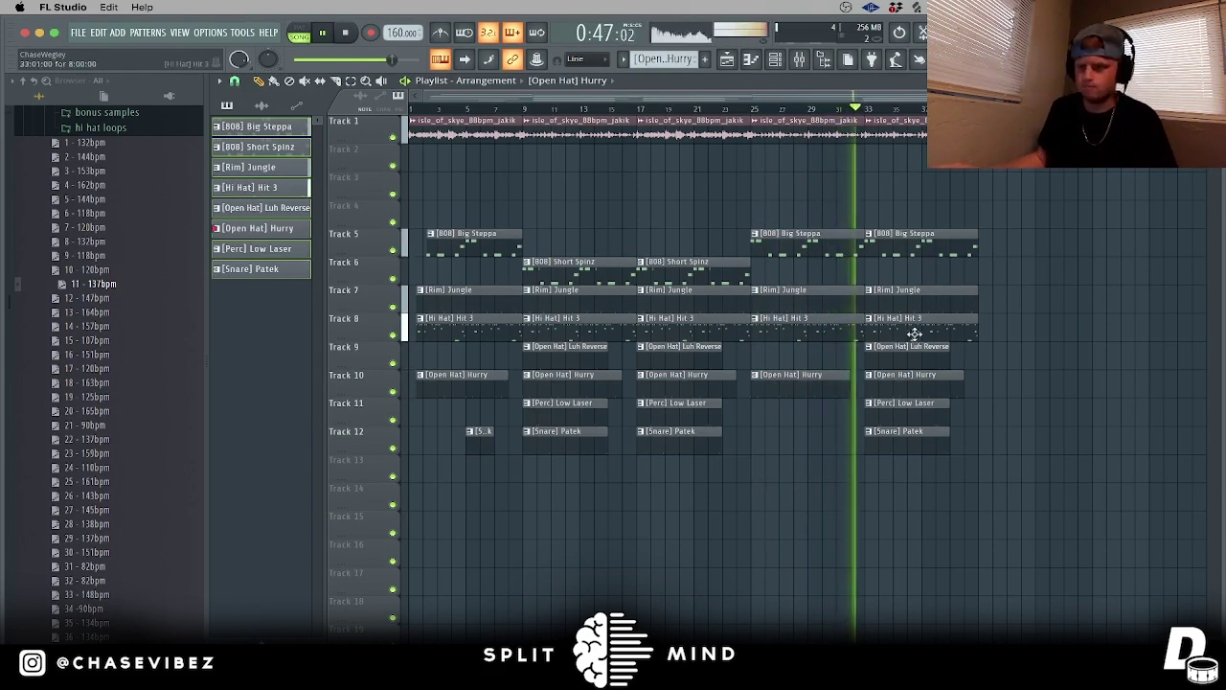
# Step: Stop playback and delete all the [Hi Hat] Hit 3 clips on track 8
pyautogui.press('space')
pyautogui.moveTo(939, 329); pyautogui.dragTo(464, 326)
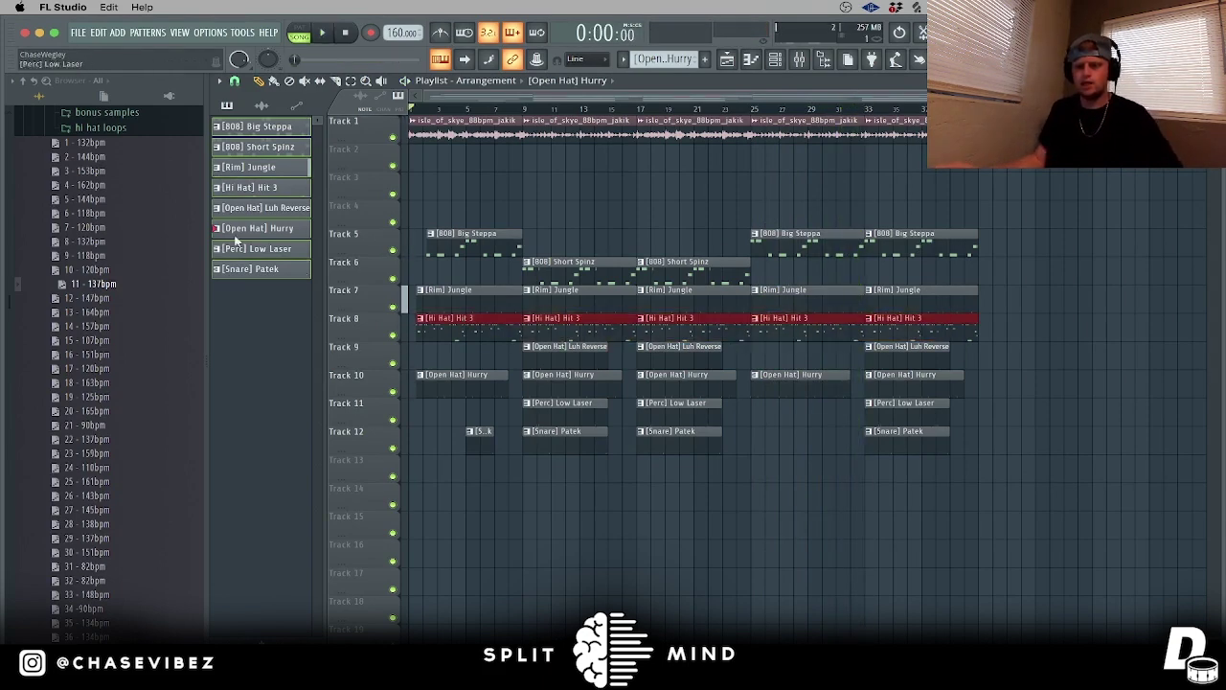
pyautogui.press('Delete')
# Step: Preview loops in the hi hat loops folder and place forever_purge_163bpm_chasevibez at bar 1 of track 14
pyautogui.scroll(3, 146, 201)
pyautogui.click(147, 187)
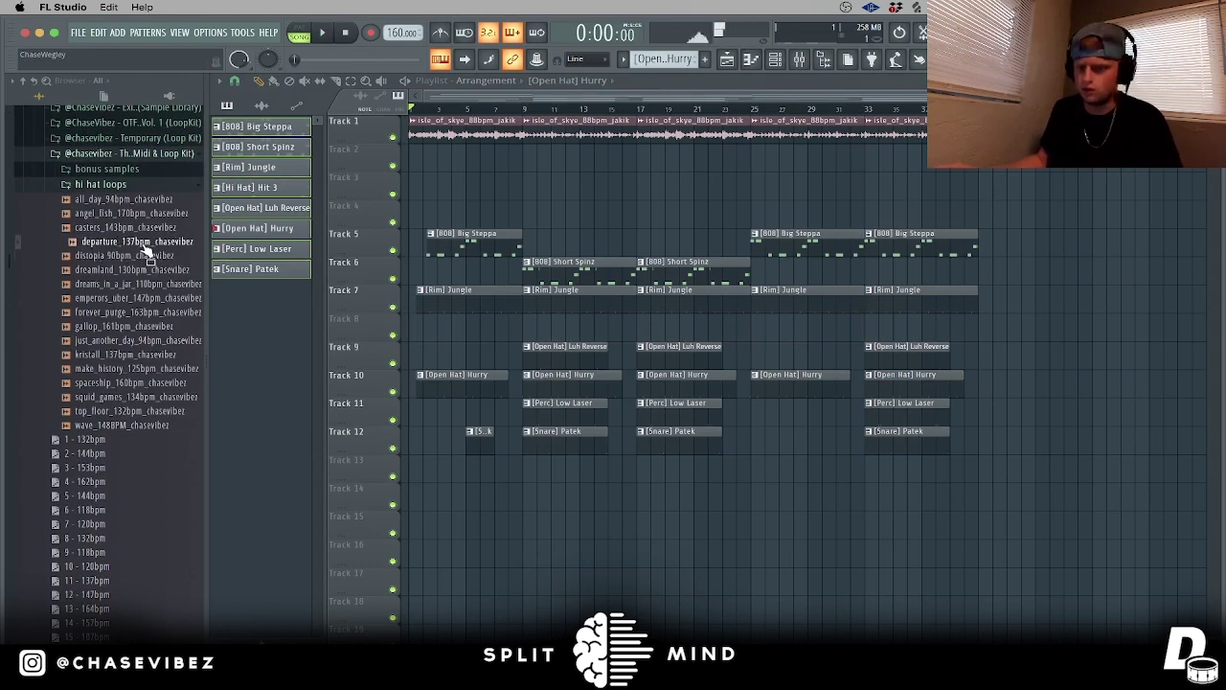
pyautogui.click(134, 229)
pyautogui.press('space')
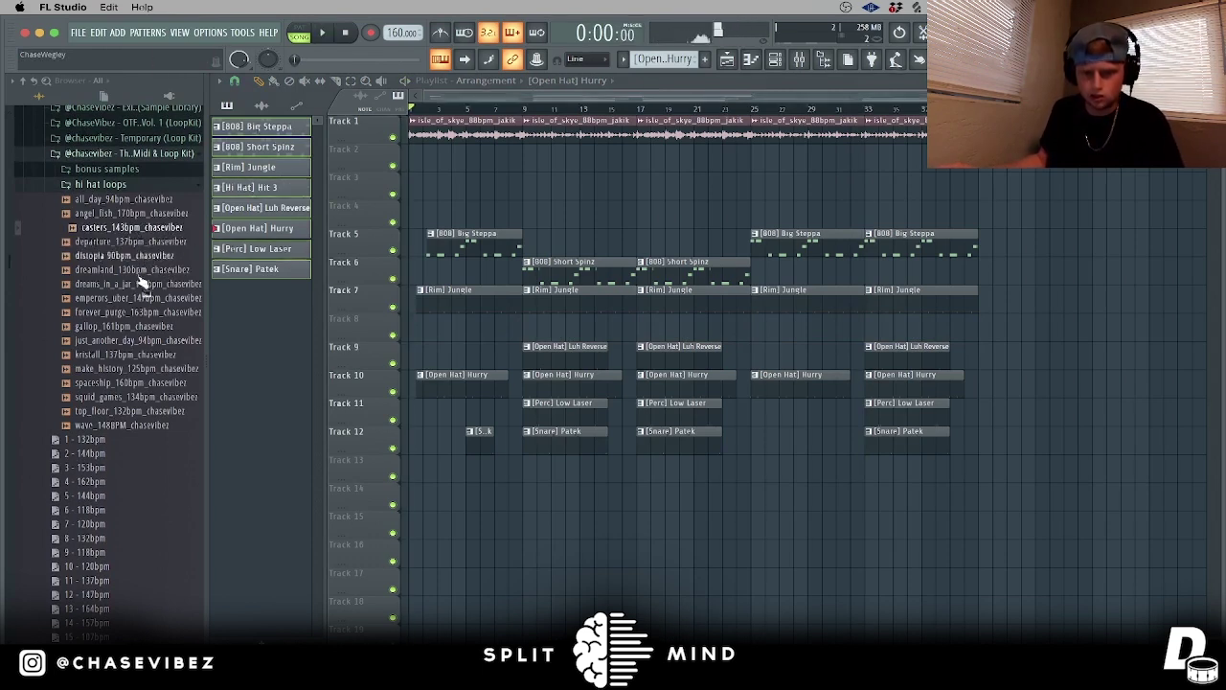
pyautogui.moveTo(139, 318); pyautogui.dragTo(450, 492)
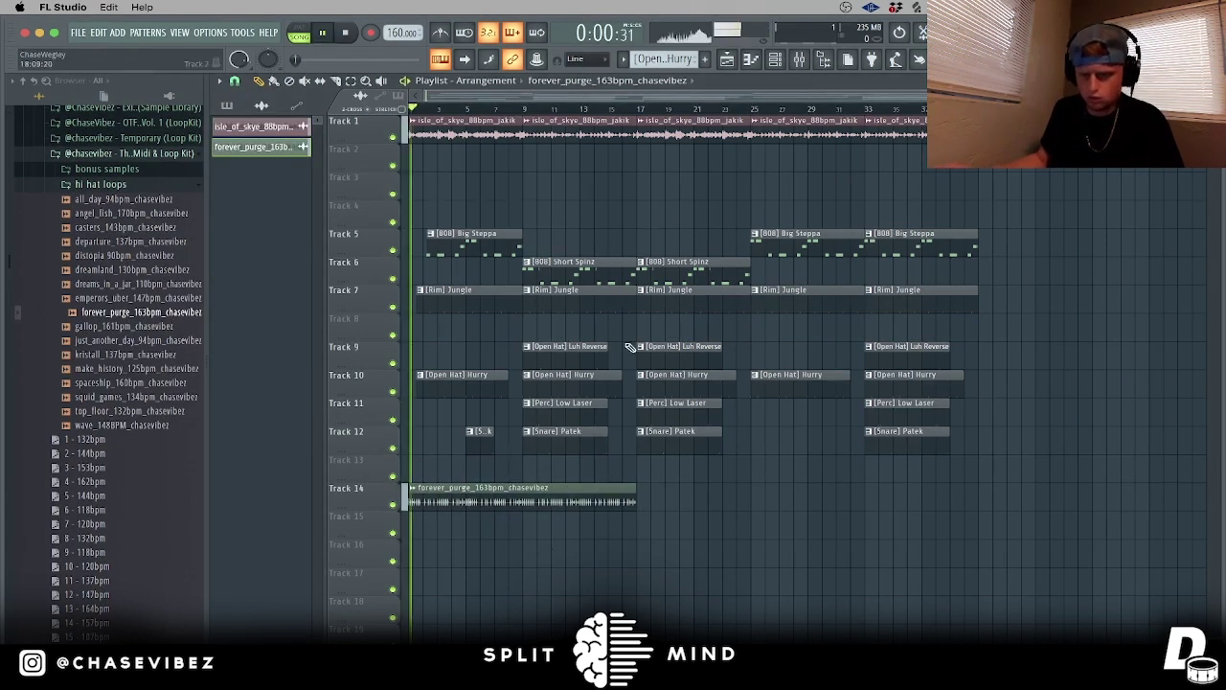
# Step: Duplicate the forever_purge hi hat loop twice along track 14 and, with snap set to Bar, cut it off after bar 40
pyautogui.moveTo(671, 515); pyautogui.dragTo(463, 509)
pyautogui.hotkey('ctrl', 'b')
pyautogui.hotkey('ctrl', 'b')
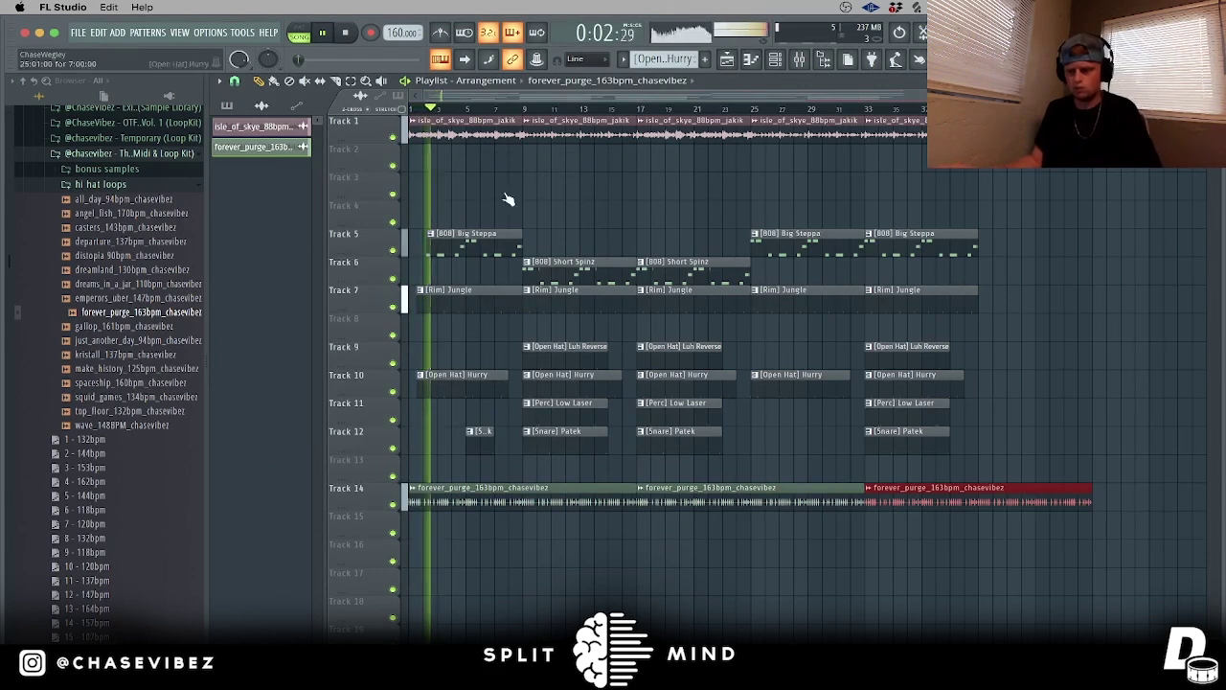
pyautogui.click(235, 80)
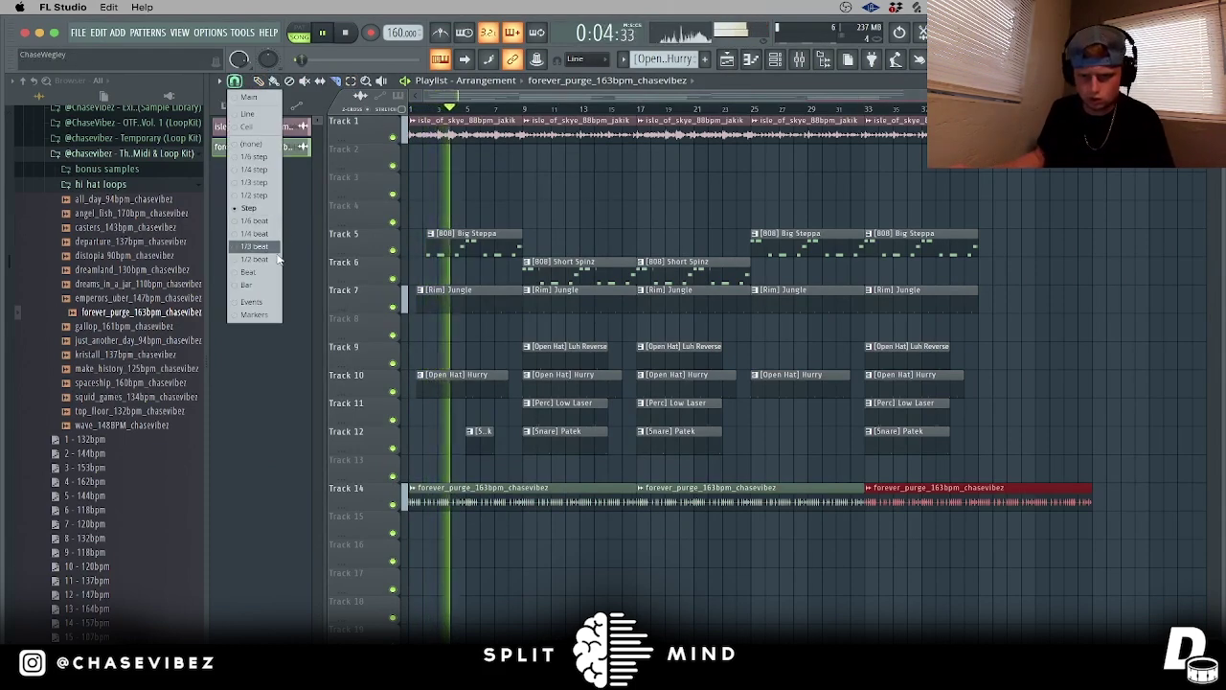
pyautogui.click(272, 301)
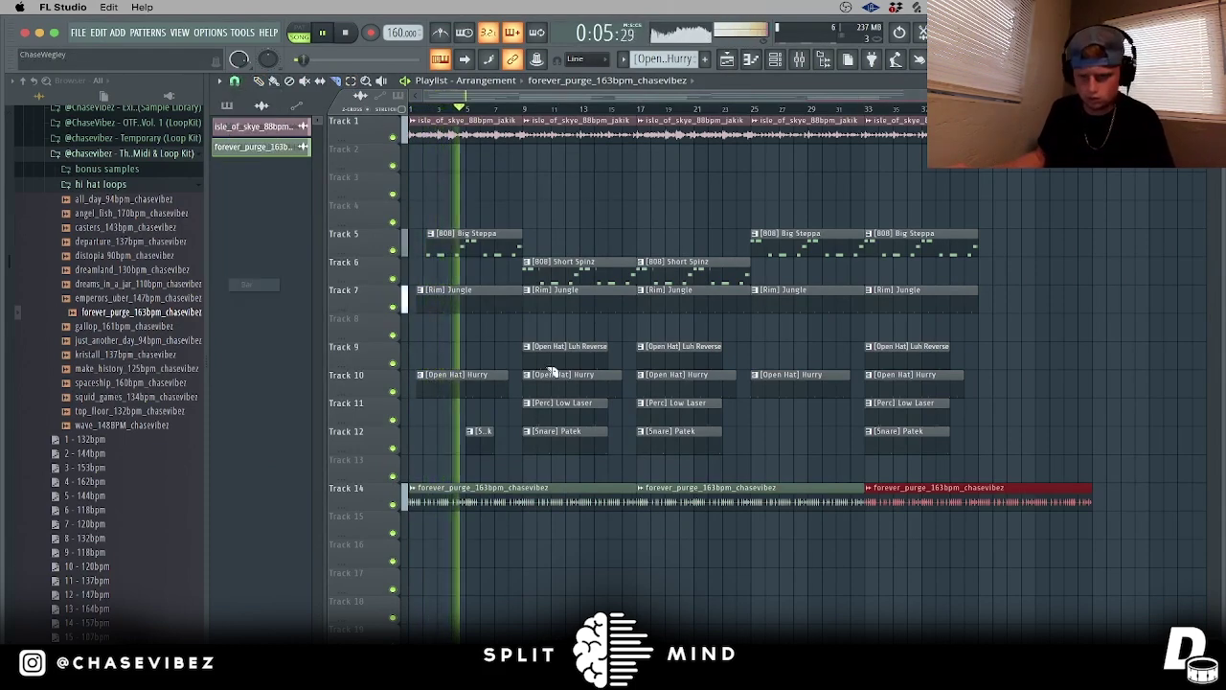
pyautogui.click(980, 501)
pyautogui.rightClick(1035, 497)
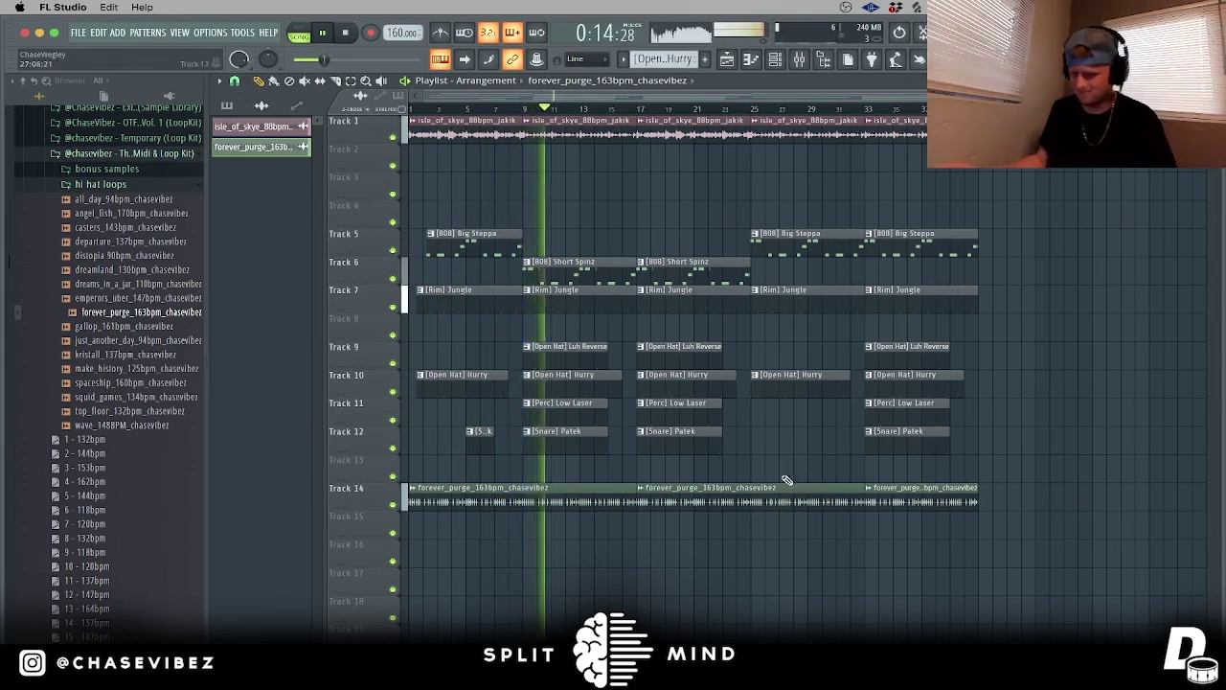
# Step: With snap set to Step, slice out the third beat of bar 8 of the hi hat loop, move it to track 15 and reverse it
pyautogui.scroll(5, 783, 166)
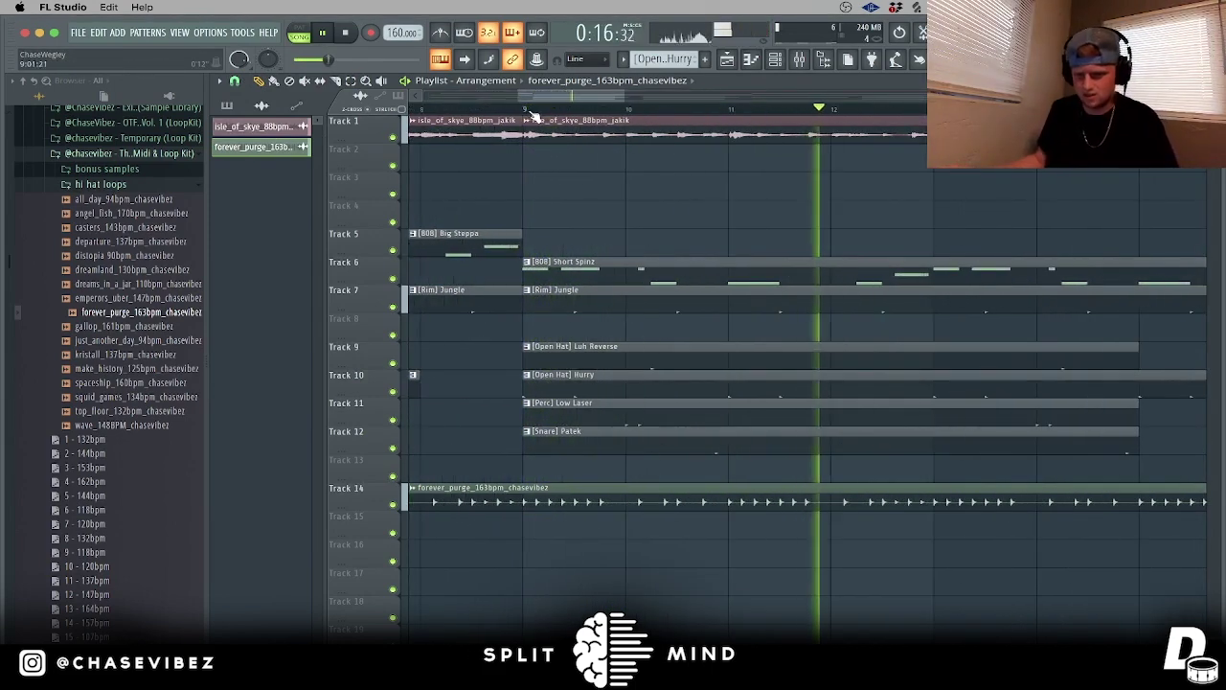
pyautogui.press('space')
pyautogui.click(235, 81)
pyautogui.click(262, 208)
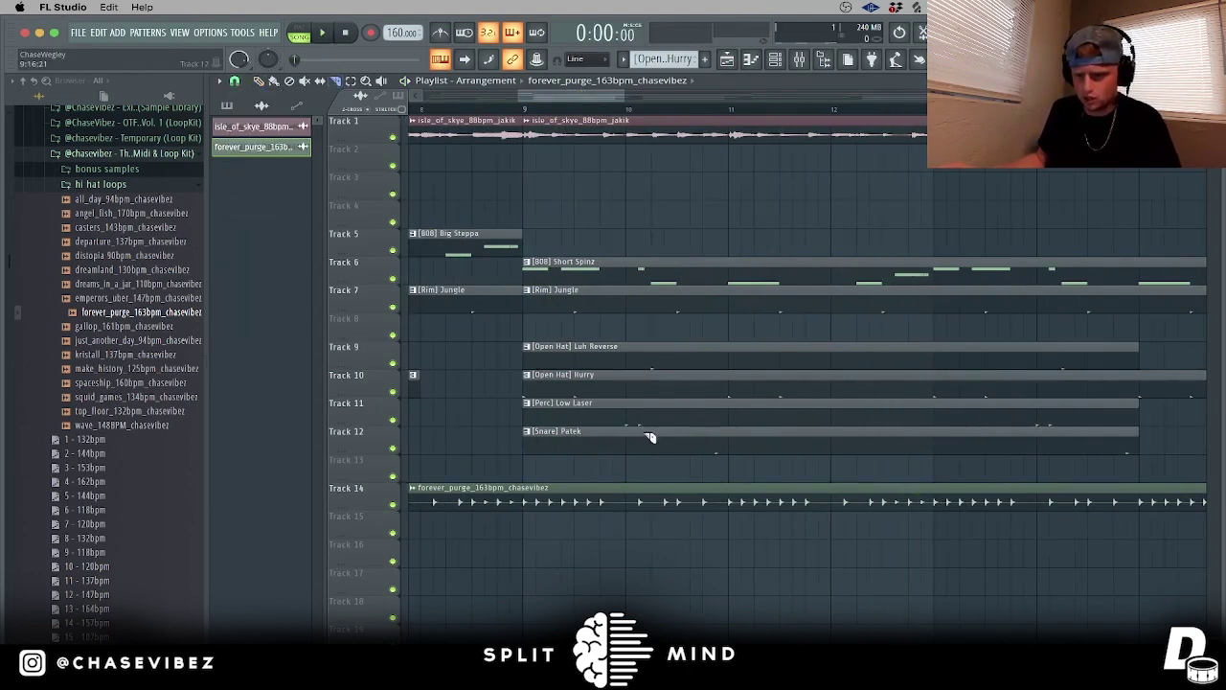
pyautogui.click(477, 518)
pyautogui.click(623, 502)
pyautogui.doubleClick(482, 526)
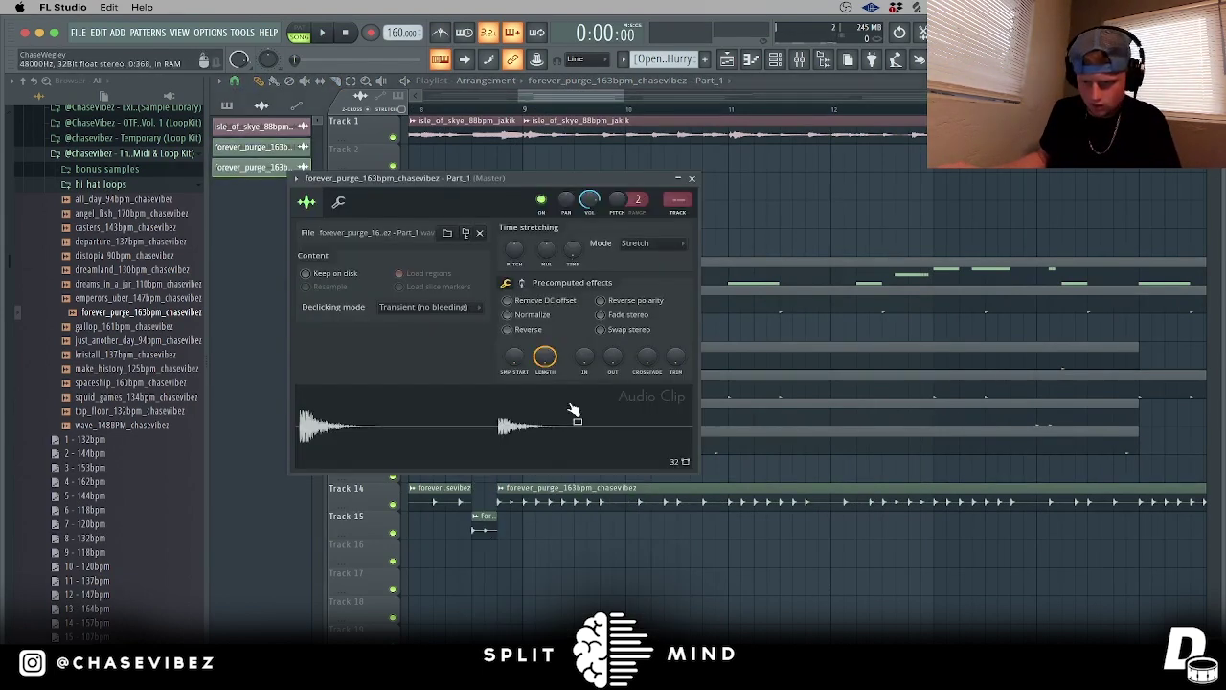
pyautogui.press('Escape')
# Step: Slice the hi hat loop on track 14 at bar 9 and delete the part after the cut
pyautogui.press('c')
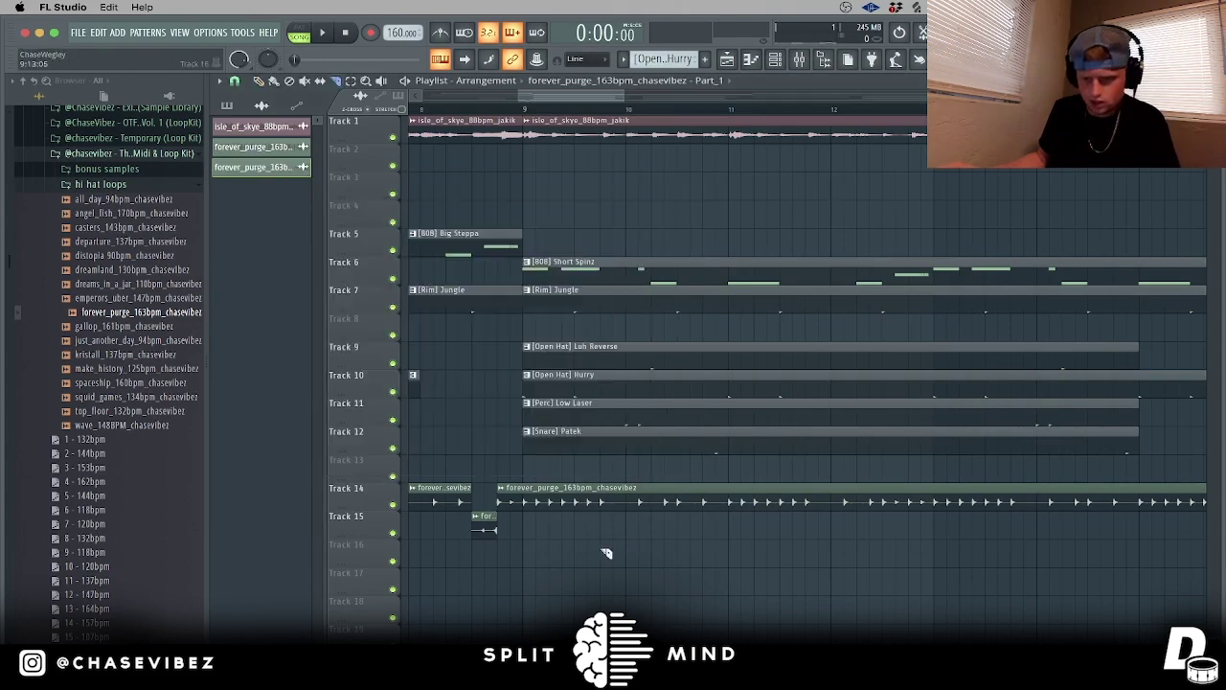
pyautogui.moveTo(523, 511); pyautogui.dragTo(523, 514)
pyautogui.keyDown('ctrl'); pyautogui.click(575, 493); pyautogui.keyUp('ctrl')
pyautogui.press('Delete')
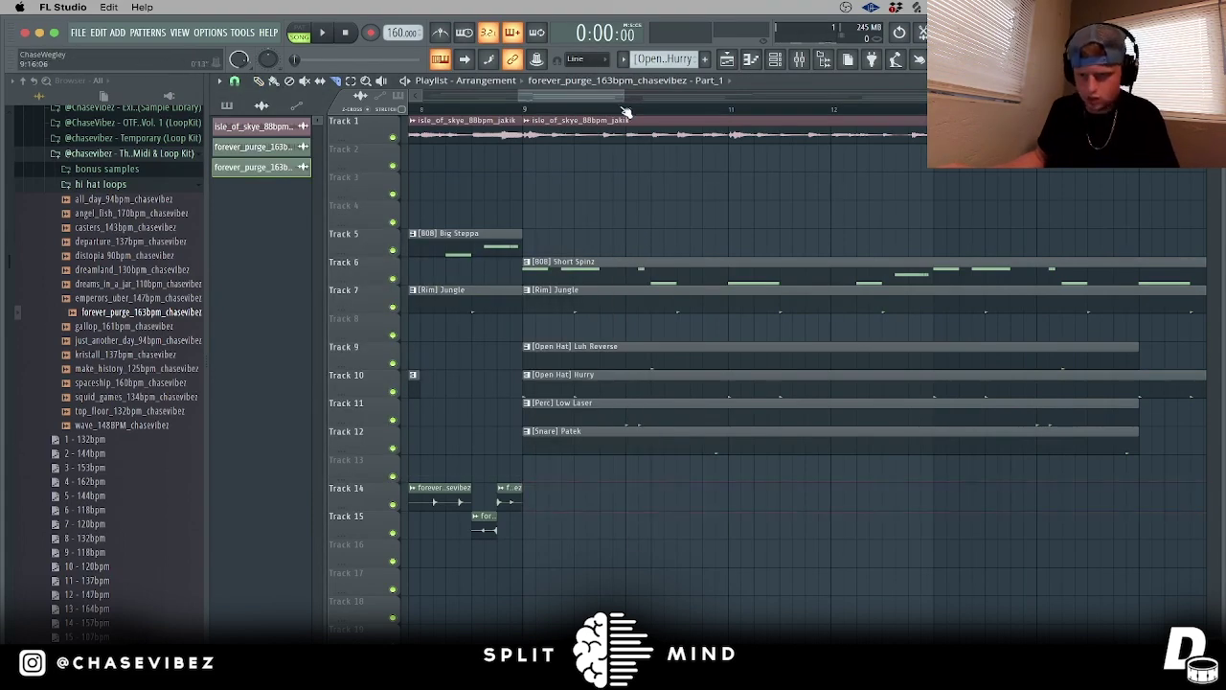
# Step: Duplicate the eight-bar hi hat section on tracks 14 and 15 to bar 9 and delete the old loop clips after it
pyautogui.scroll(-3, 628, 112)
pyautogui.moveTo(647, 534); pyautogui.dragTo(328, 492)
pyautogui.hotkey('ctrl', 'b')
pyautogui.scroll(-3, 671, 508)
pyautogui.moveTo(1000, 537); pyautogui.dragTo(718, 487)
pyautogui.press('Delete')
# Step: Duplicate the 16-bar hi hat section on tracks 14 and 15 twice and delete the excess after bar 40
pyautogui.moveTo(701, 565); pyautogui.dragTo(397, 506)
pyautogui.hotkey('ctrl', 'b')
pyautogui.hotkey('ctrl', 'b')
pyautogui.moveTo(1111, 536); pyautogui.dragTo(1015, 484)
pyautogui.press('Delete')
# Step: Play the song and check the reversed hi hat slice leading into the section at bar 9
pyautogui.scroll(5, 514, 101)
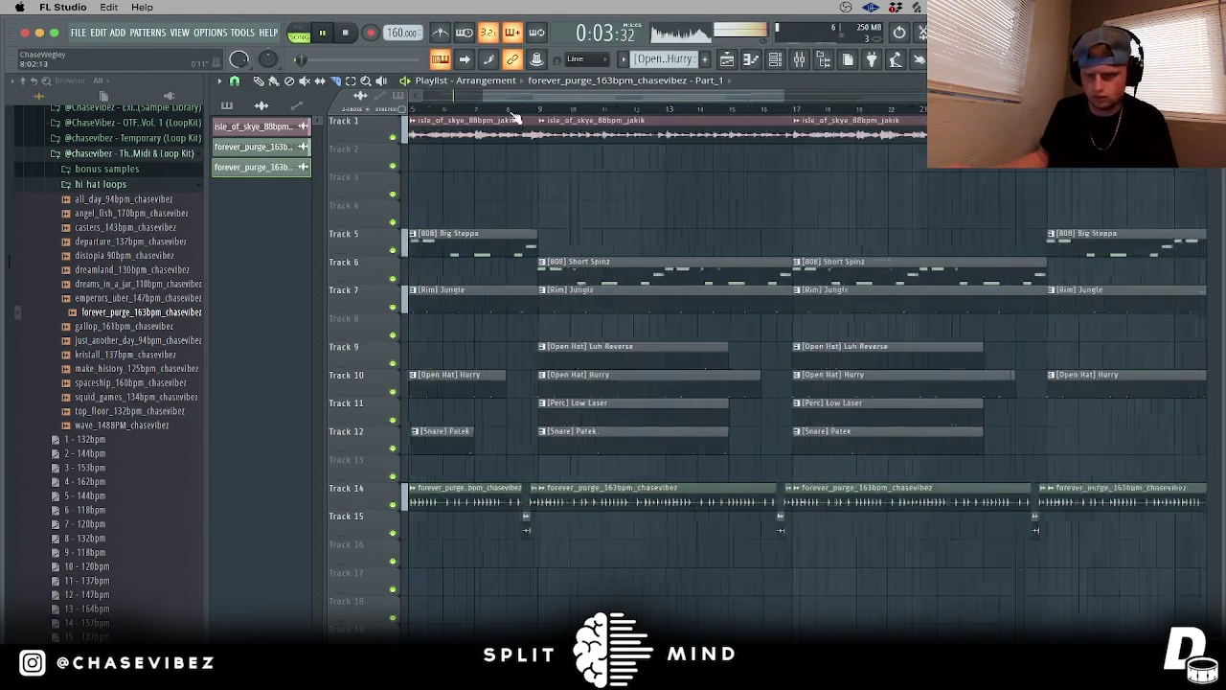
pyautogui.scroll(-3, 513, 113)
pyautogui.scroll(3, 513, 113)
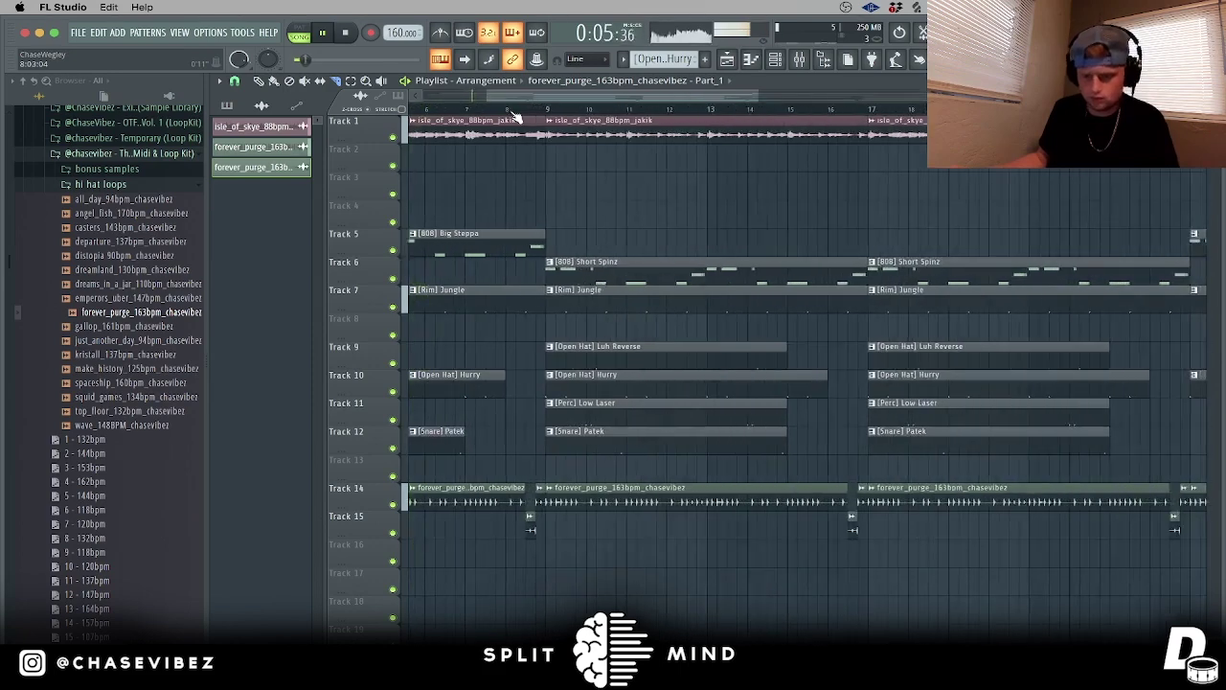
pyautogui.moveTo(530, 98); pyautogui.dragTo(525, 98)
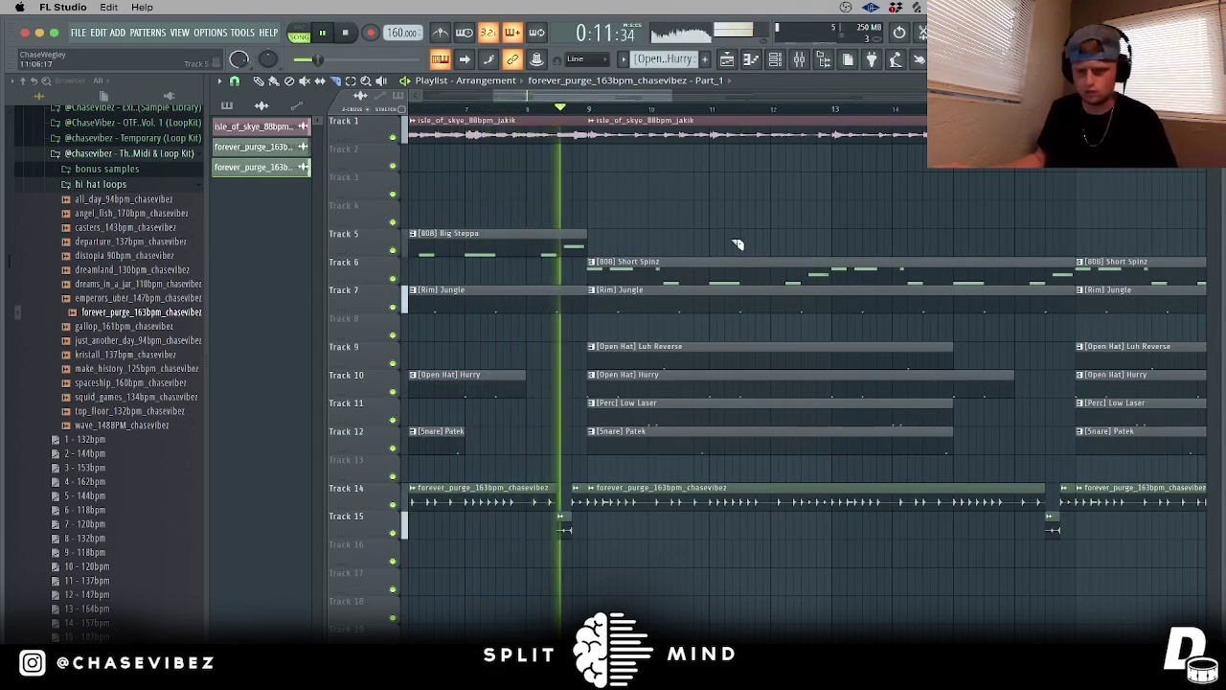
pyautogui.scroll(-5, 589, 112)
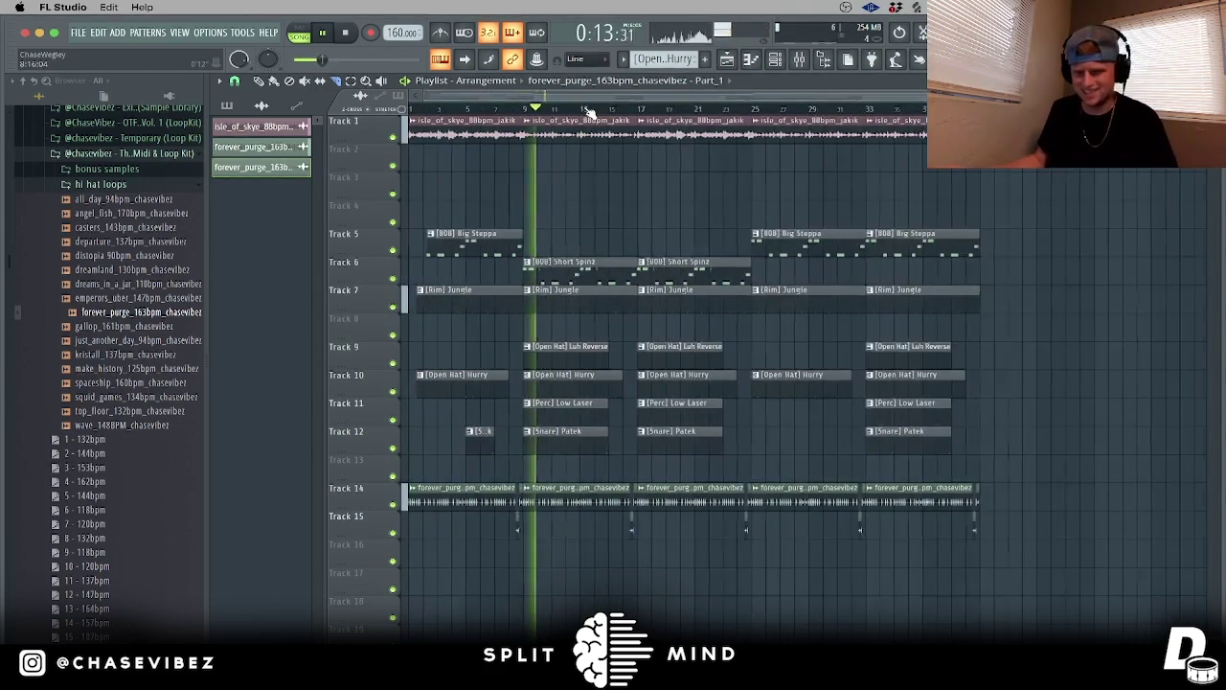